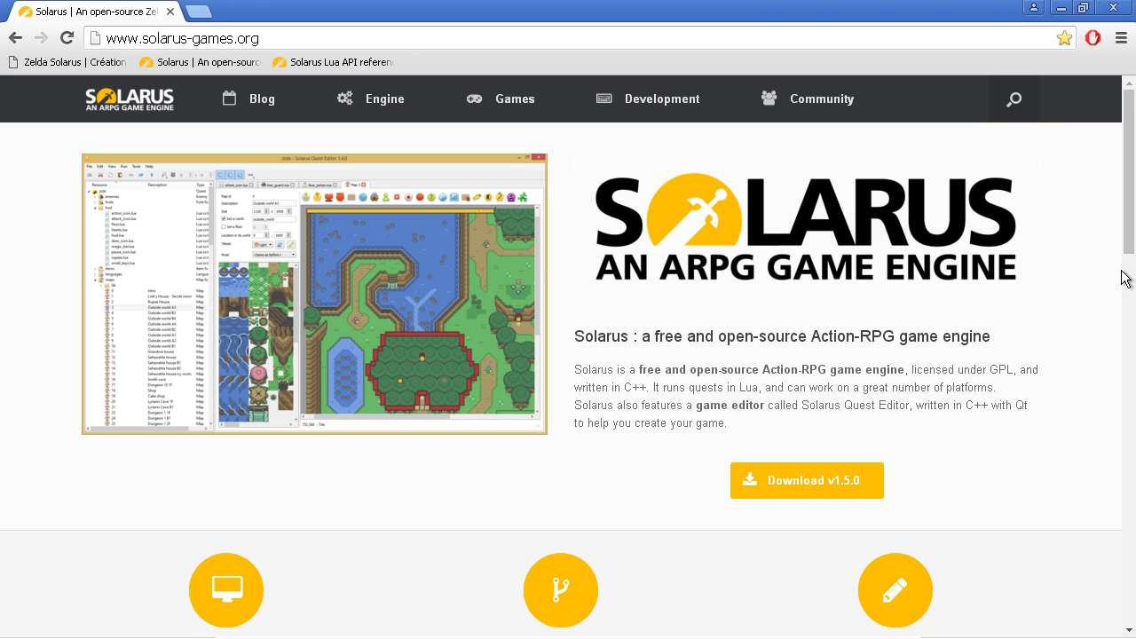
# Step: Go to the Solarus engine download page from the website's Engine menu
pyautogui.scroll(-3, 1132, 156)
pyautogui.scroll(3, 1131, 155)
pyautogui.scroll(-2, 898, 361)
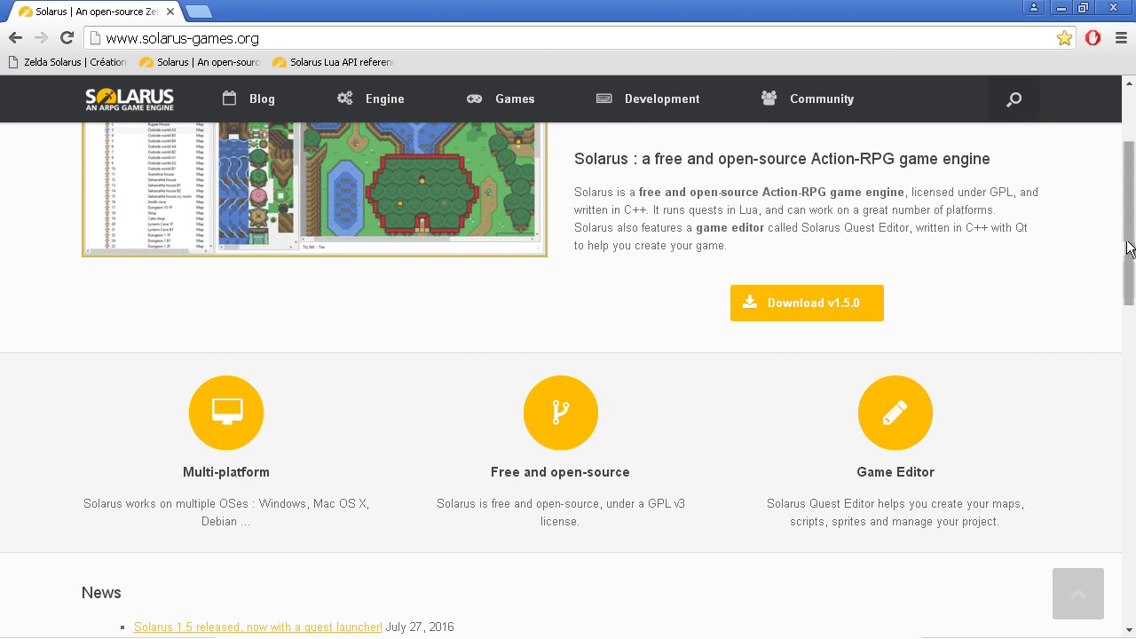
pyautogui.scroll(-1, 1132, 249)
pyautogui.scroll(3, 923, 279)
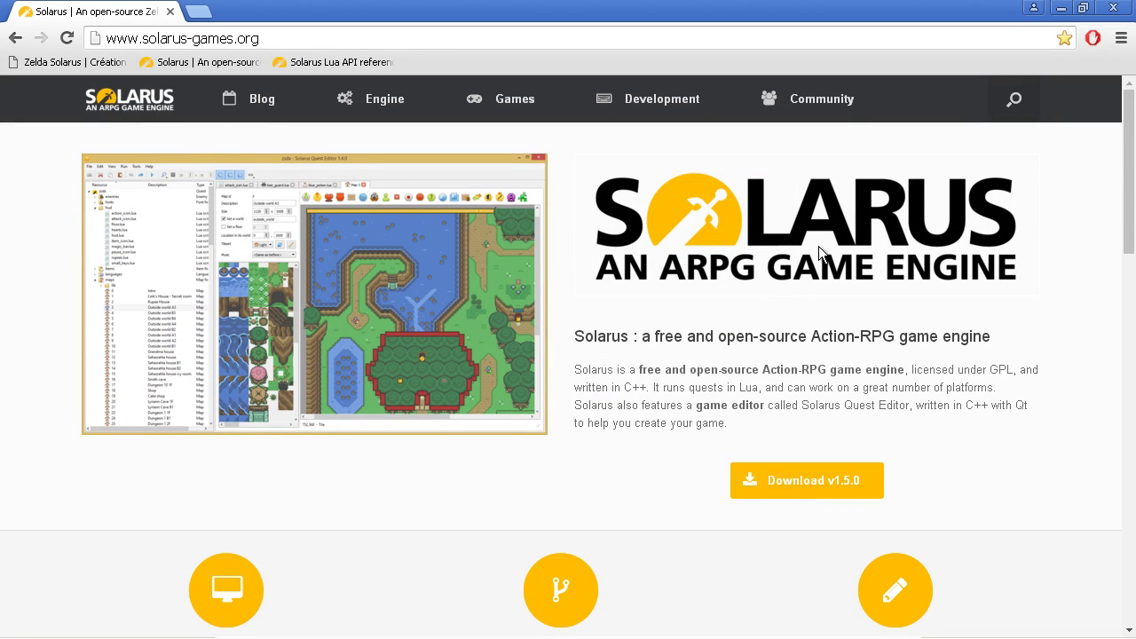
pyautogui.click(150, 40)
pyautogui.moveTo(142, 38); pyautogui.dragTo(277, 36)
pyautogui.click(277, 38)
pyautogui.moveTo(380, 101)
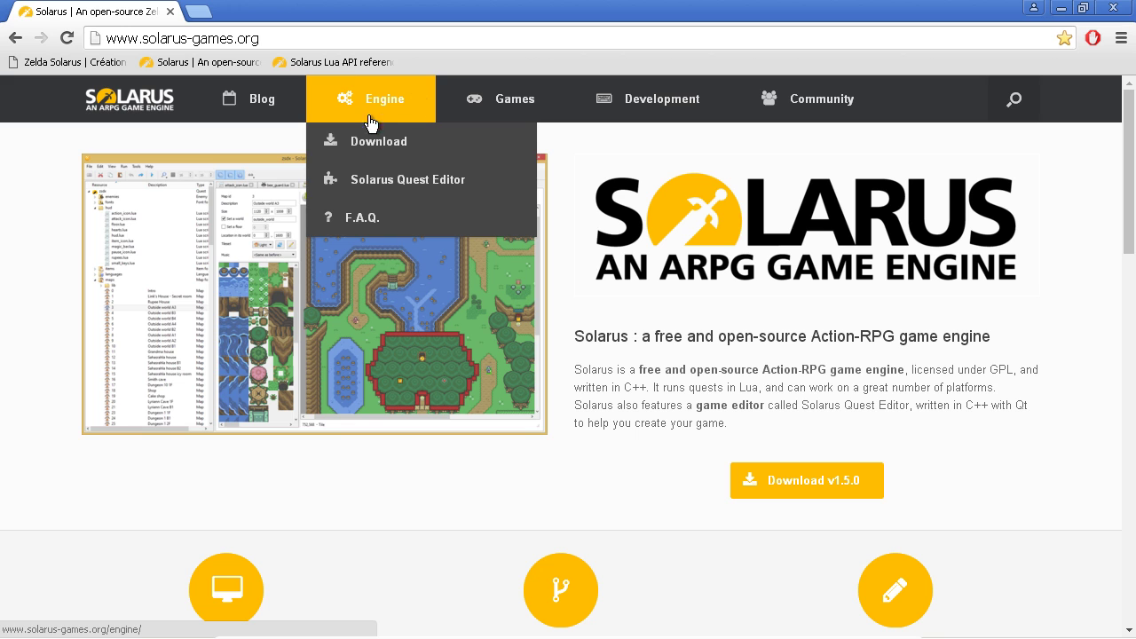
pyautogui.click(372, 139)
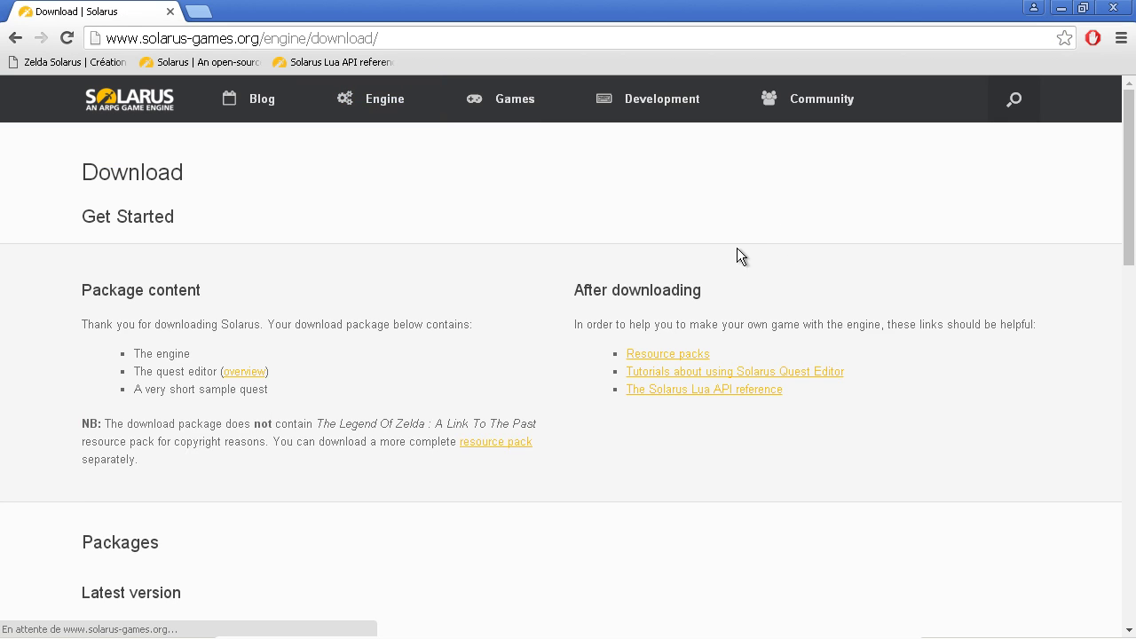
# Step: Download the Windows v1.5.0 package, saving solarus-1.5.0-win32.zip into Downloads
pyautogui.scroll(-2, 772, 239)
pyautogui.scroll(-3, 891, 222)
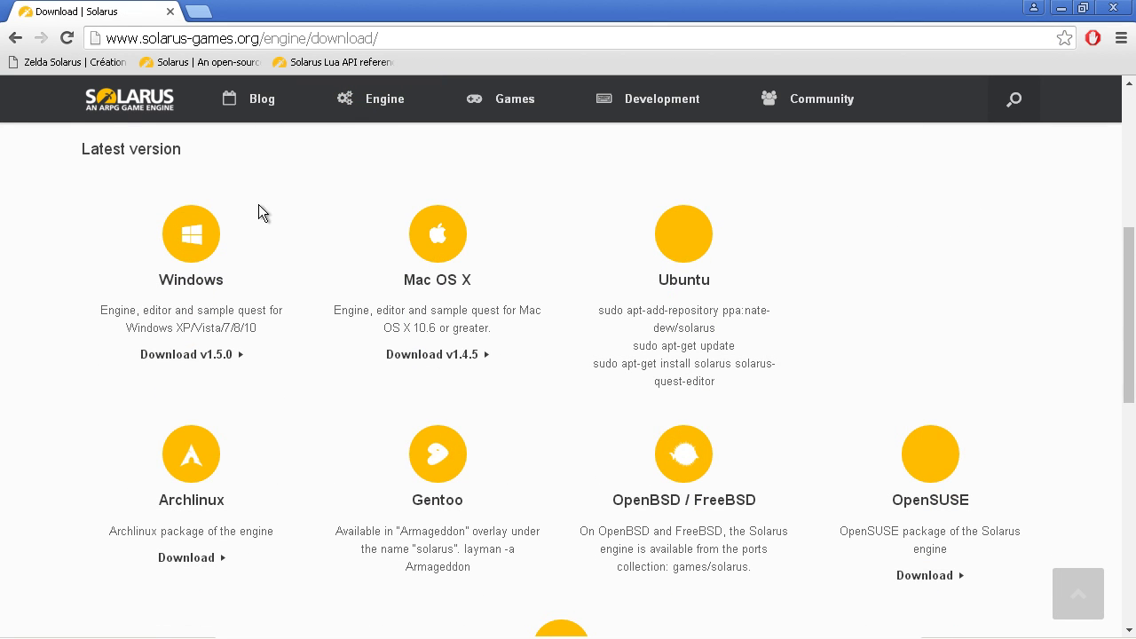
pyautogui.moveTo(1127, 300); pyautogui.dragTo(1133, 286)
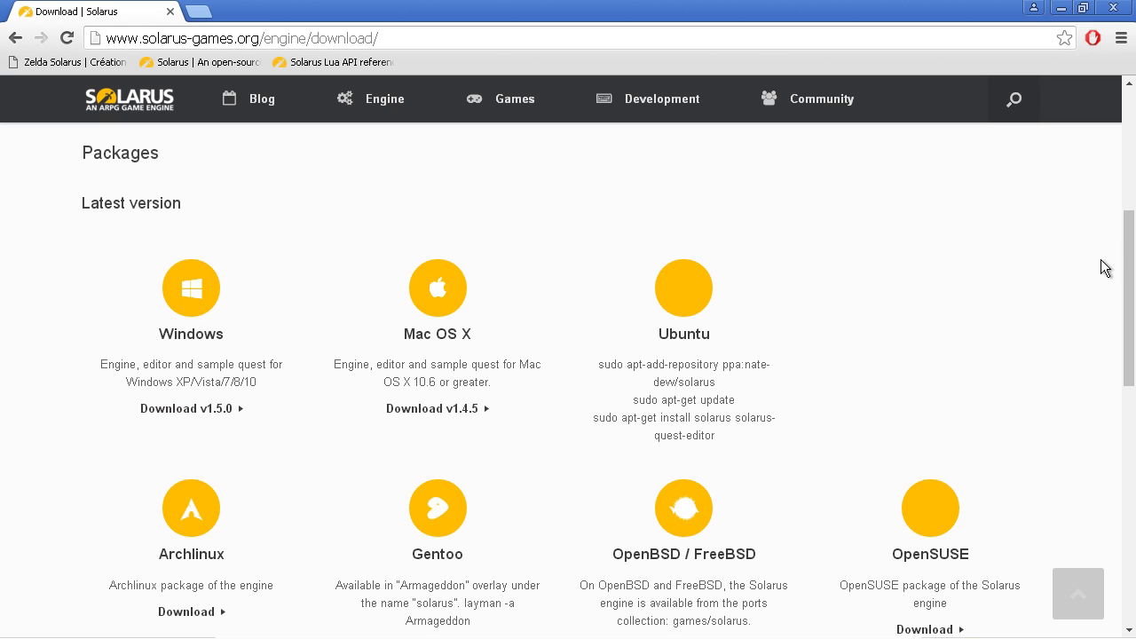
pyautogui.click(211, 409)
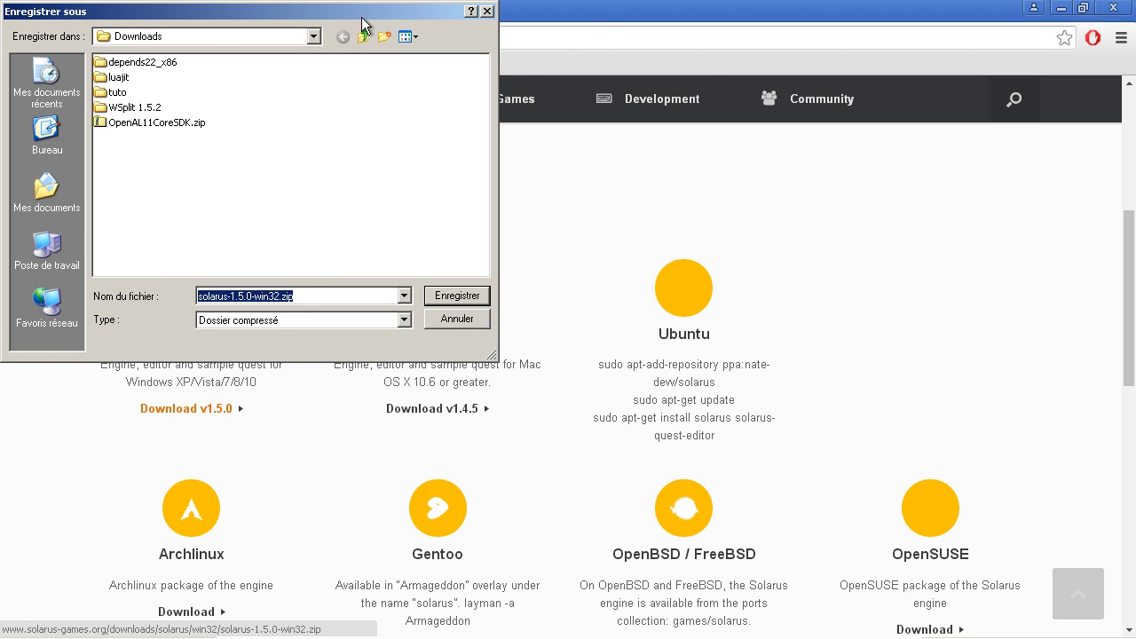
pyautogui.moveTo(431, 16); pyautogui.dragTo(661, 71)
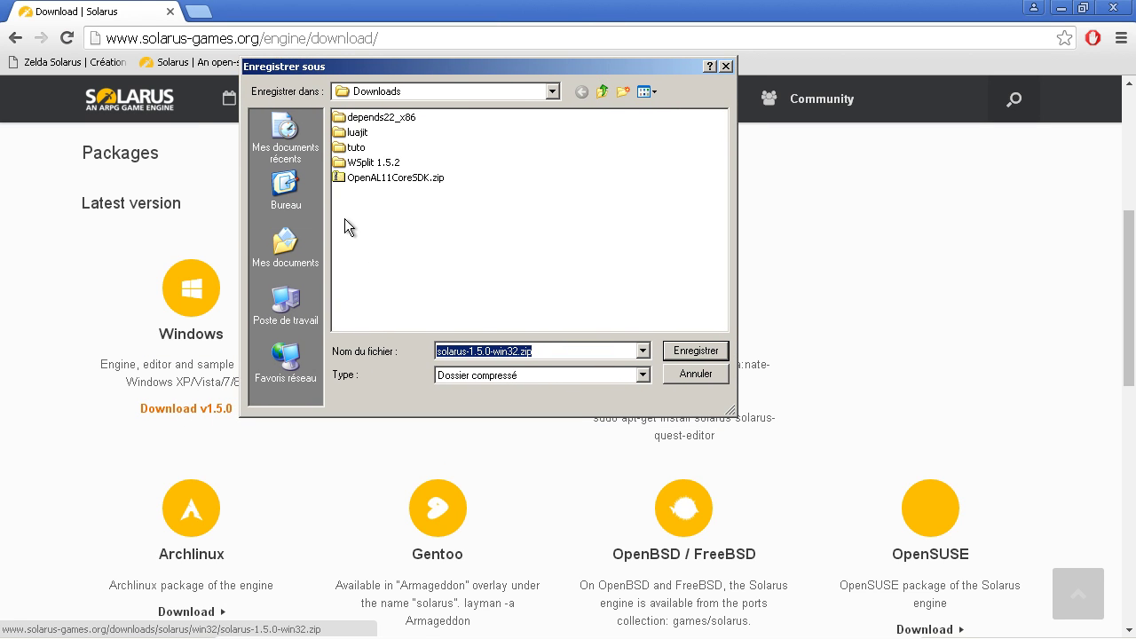
pyautogui.click(696, 350)
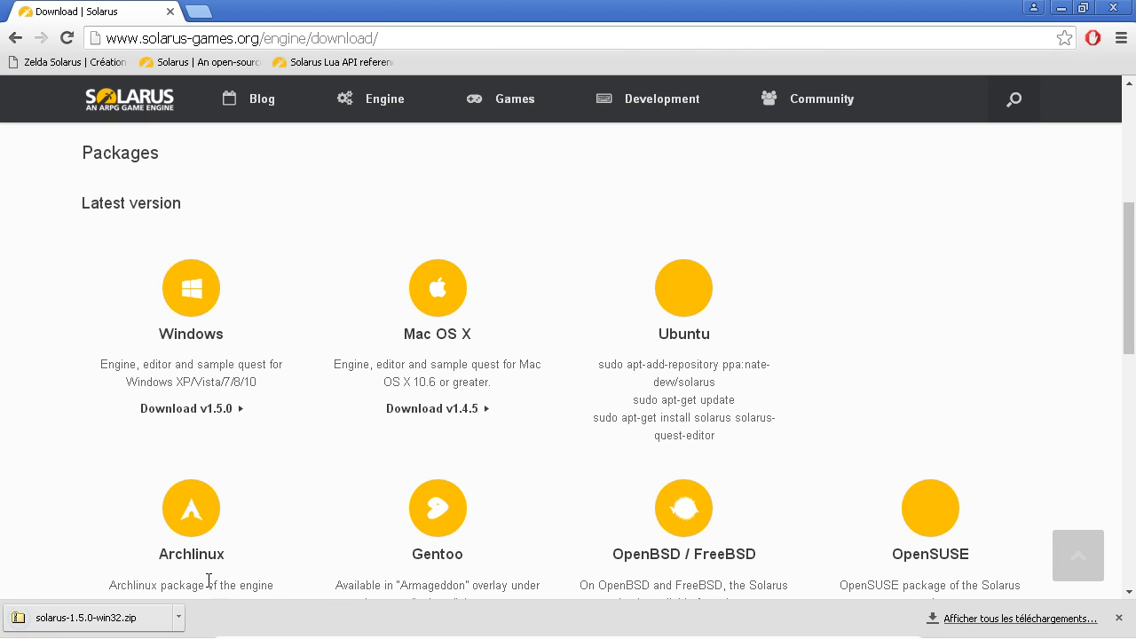
# Step: Drag solarus-1.5.0-win32.zip from Downloads onto the tuto_solarus_en folder in the tree
pyautogui.click(1120, 619)
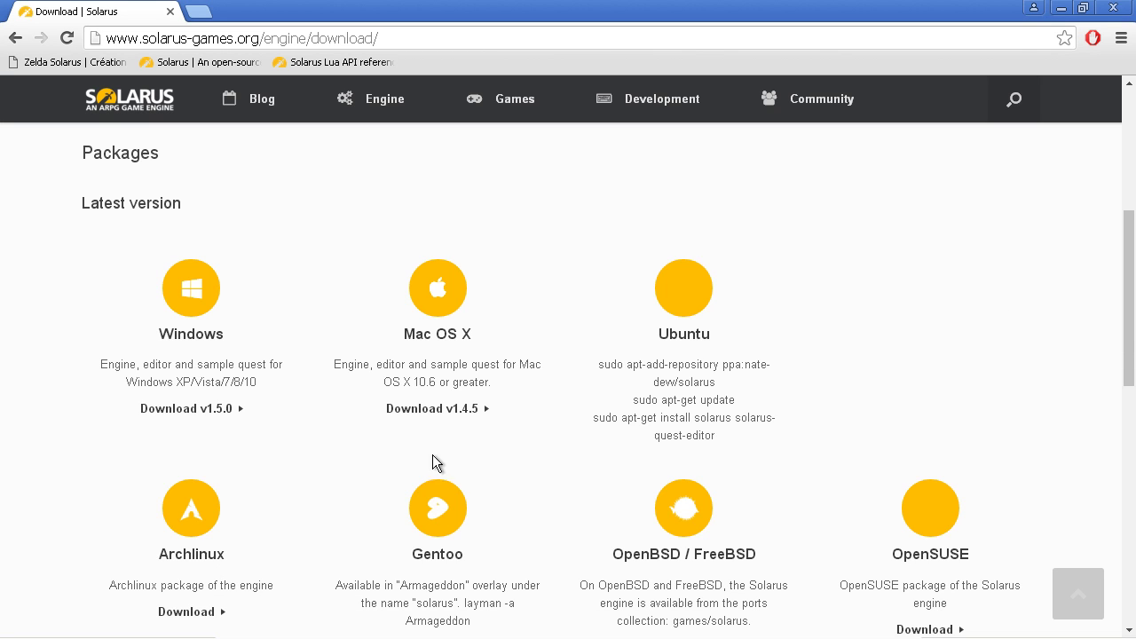
pyautogui.click(173, 631)
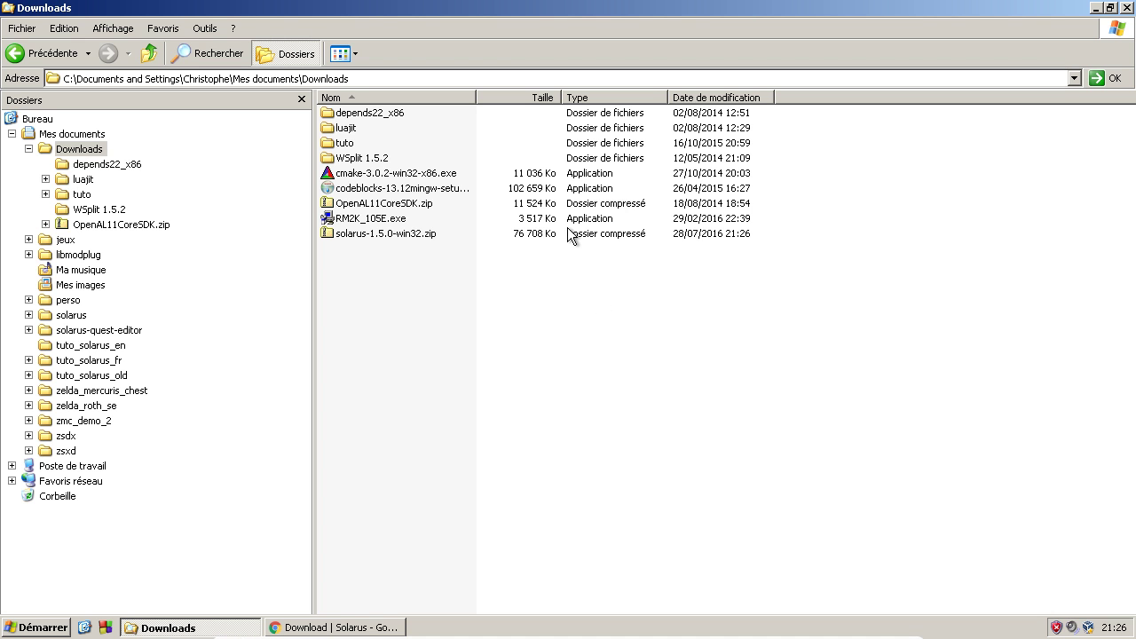
pyautogui.click(413, 236)
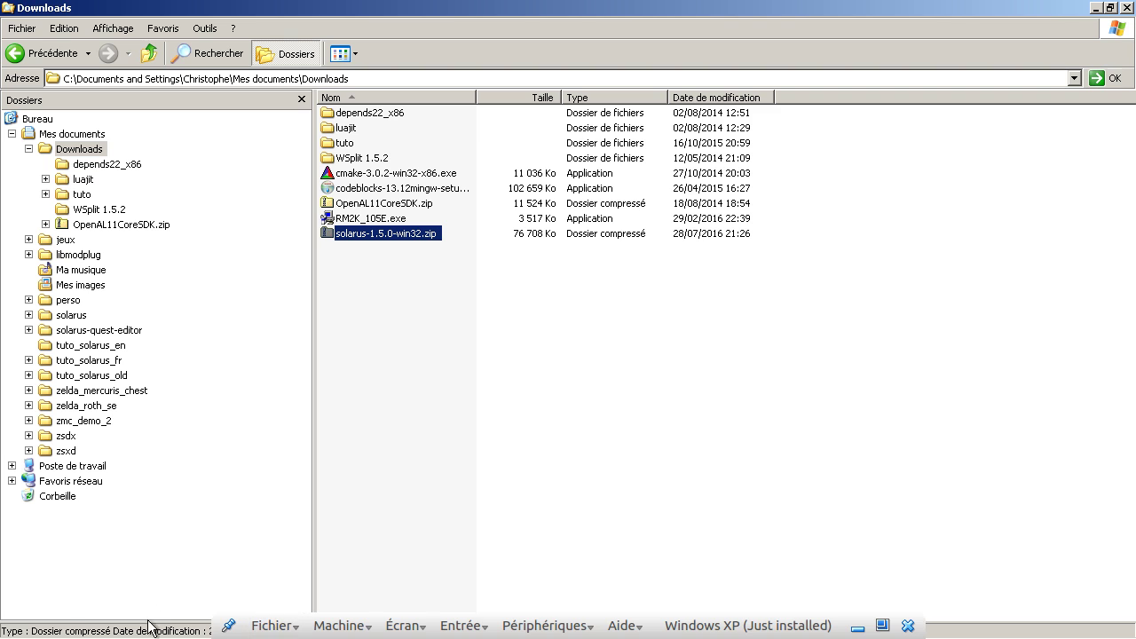
pyautogui.click(335, 628)
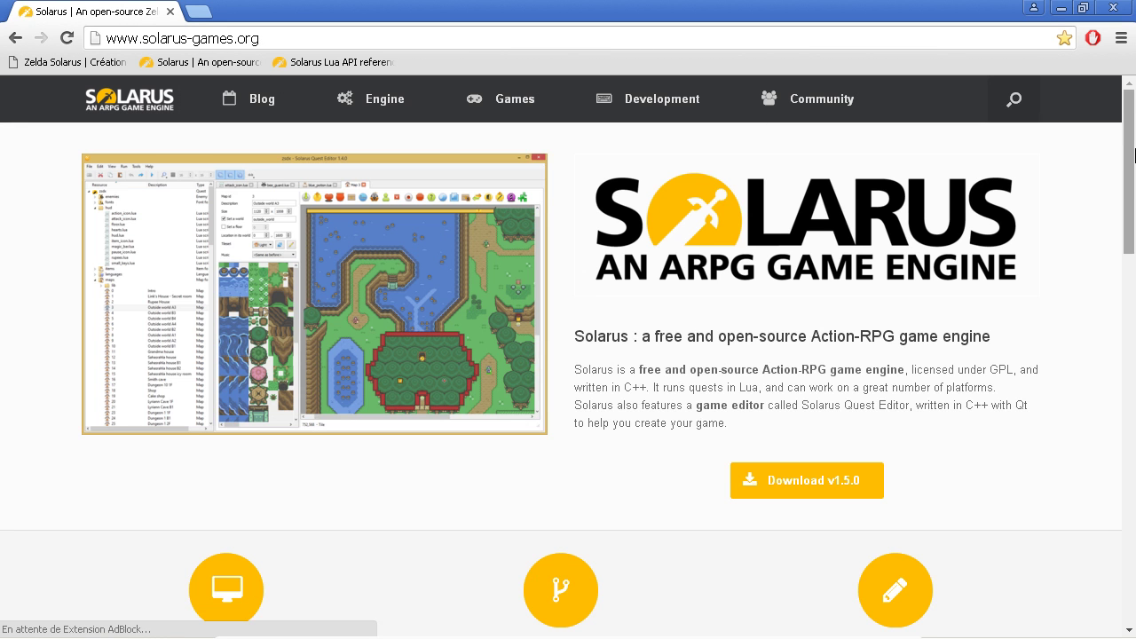
pyautogui.moveTo(1131, 159); pyautogui.dragTo(1133, 330)
pyautogui.scroll(-3, 681, 293)
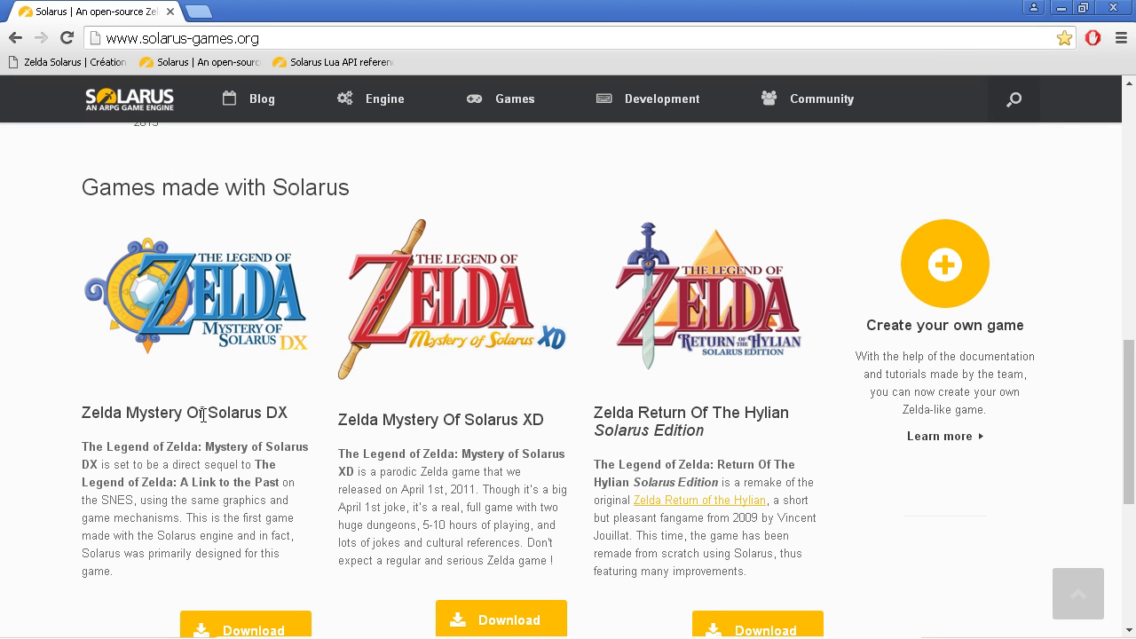
pyautogui.moveTo(1130, 371); pyautogui.dragTo(1130, 145)
pyautogui.click(138, 631)
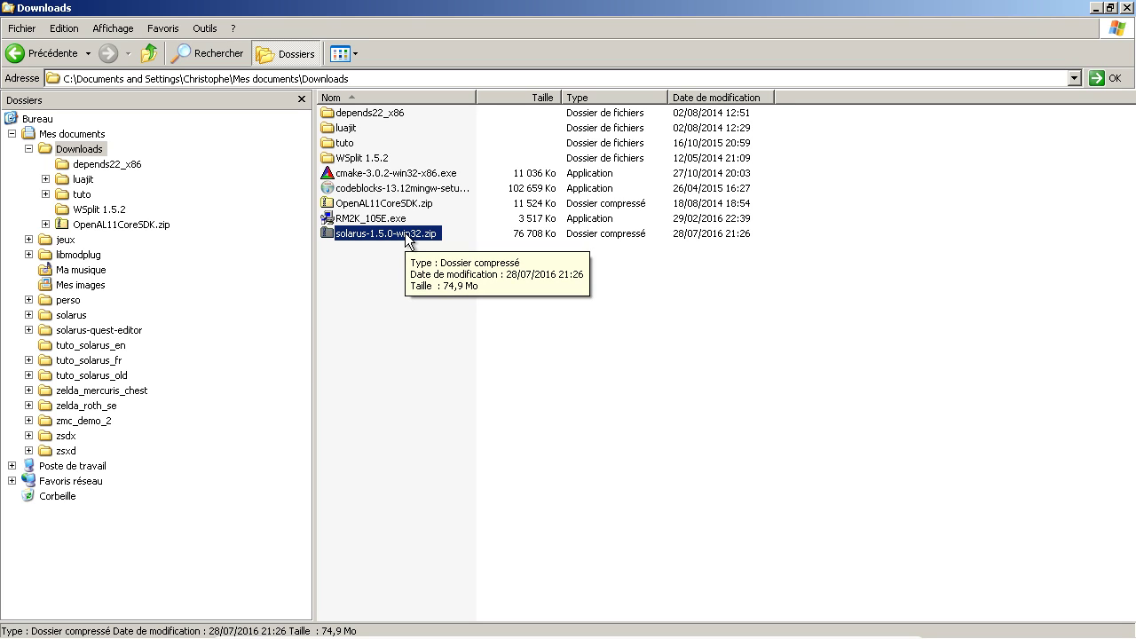
pyautogui.moveTo(406, 239); pyautogui.dragTo(118, 353)
# Step: Extract the zip directly into tuto_solarus_en, without the solarus-1.5.0-win32 subfolder or showing the files afterwards
pyautogui.click(118, 353)
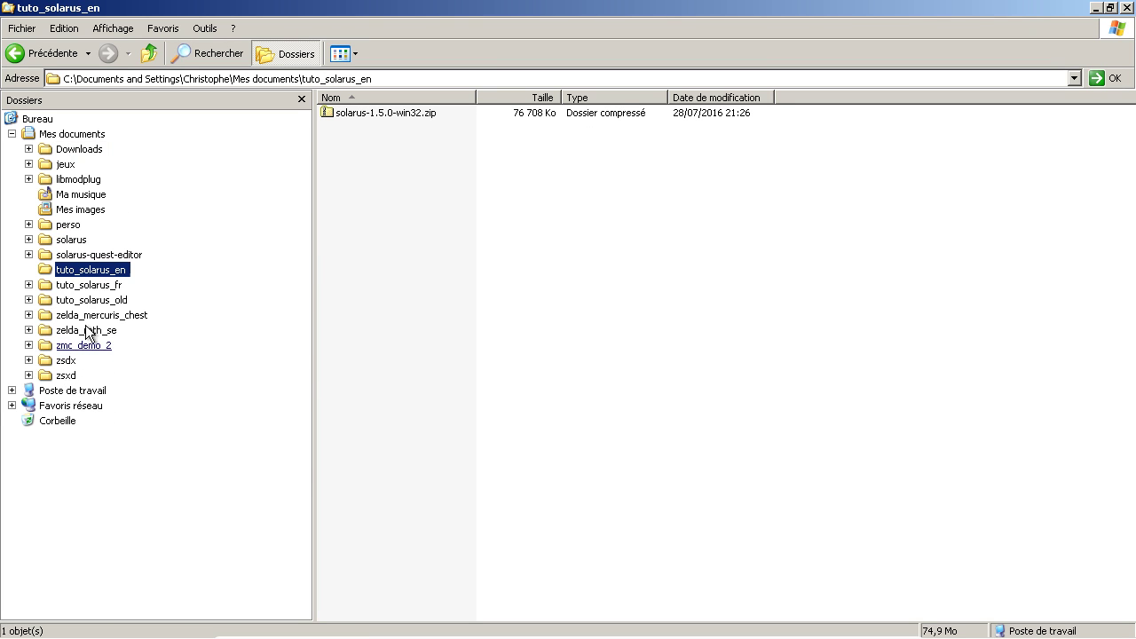
pyautogui.rightClick(410, 114)
pyautogui.click(458, 177)
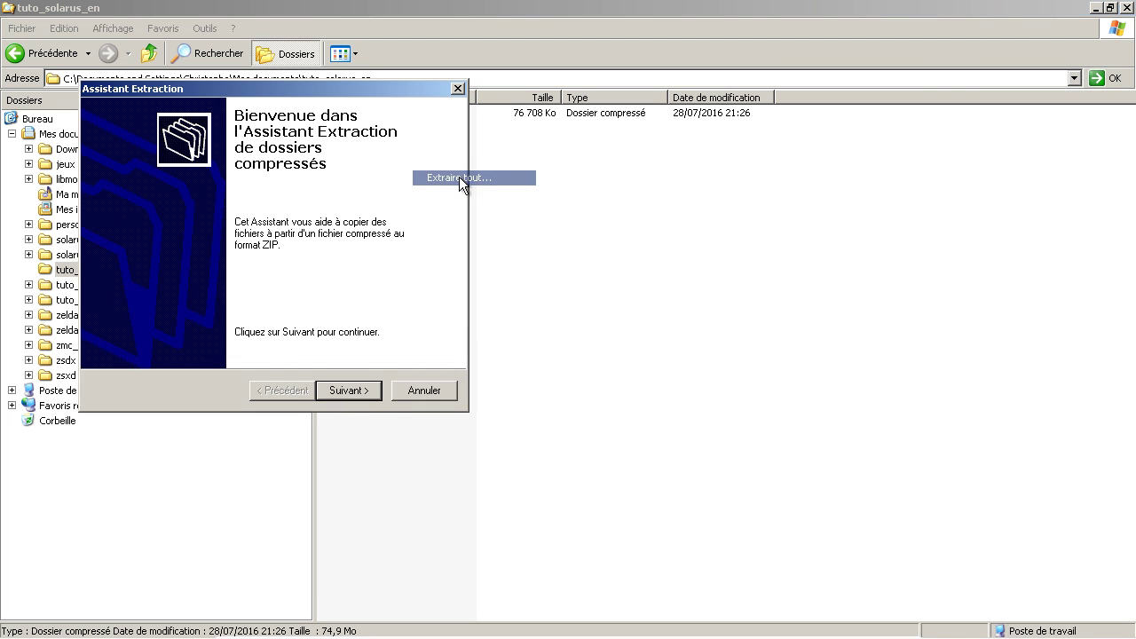
pyautogui.click(348, 391)
pyautogui.click(356, 207)
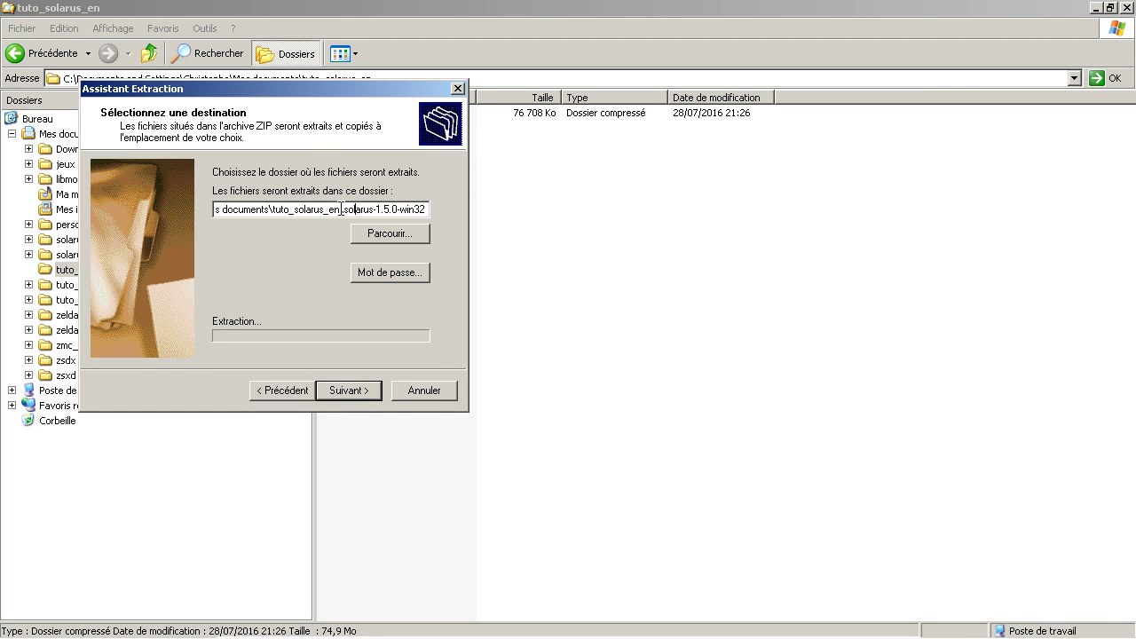
pyautogui.moveTo(339, 209); pyautogui.dragTo(668, 248)
pyautogui.press('Delete')
pyautogui.click(369, 389)
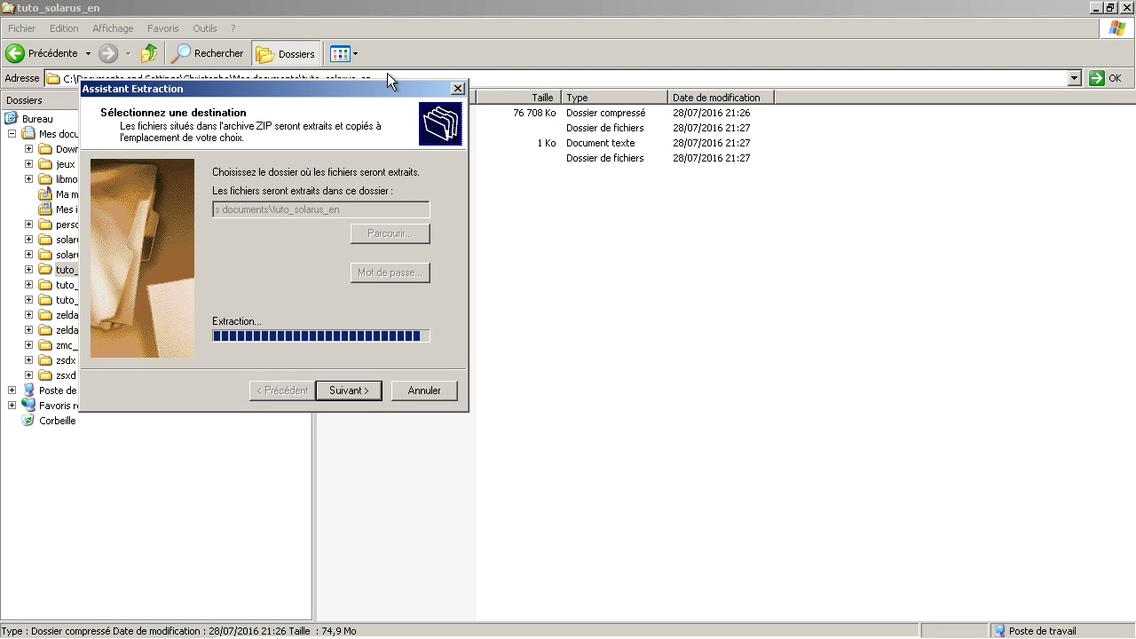
pyautogui.moveTo(347, 88); pyautogui.dragTo(567, 187)
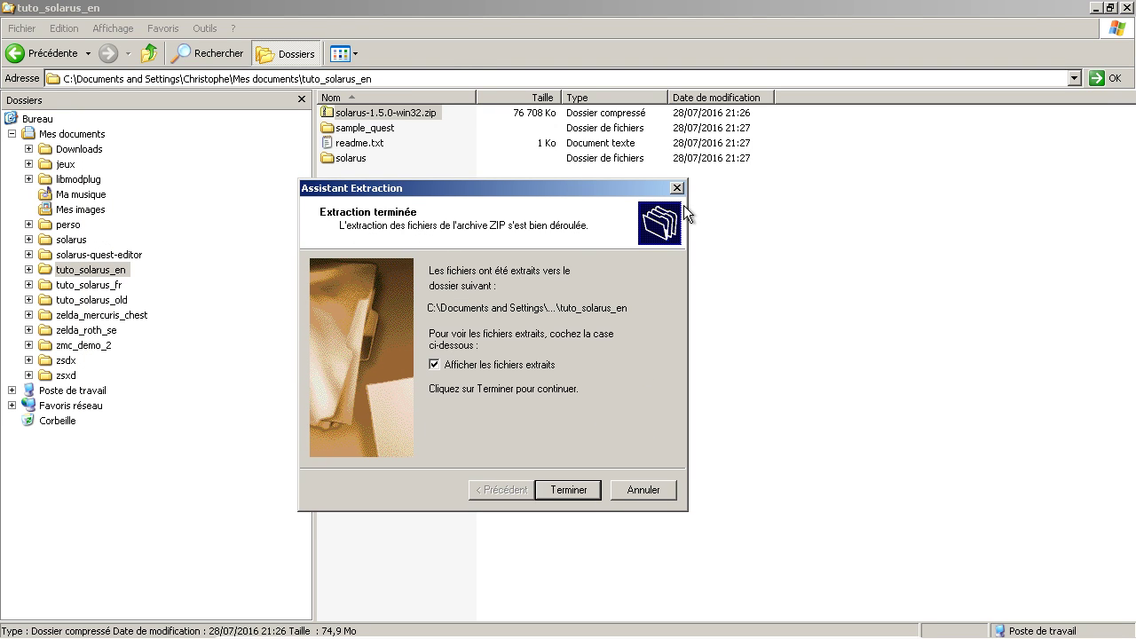
pyautogui.click(526, 363)
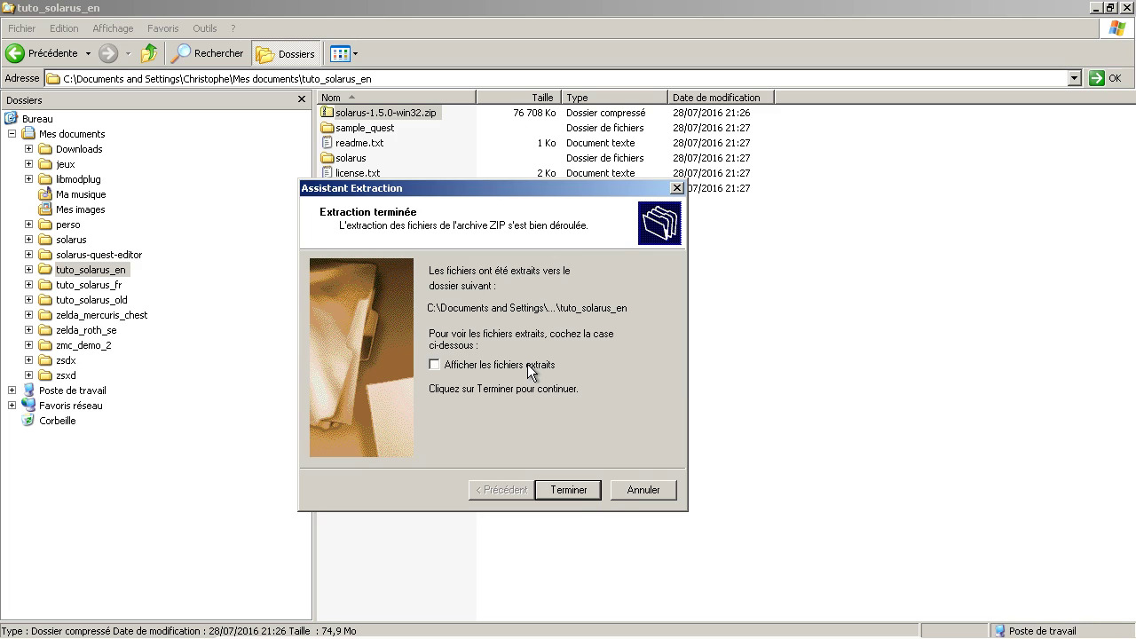
pyautogui.click(567, 491)
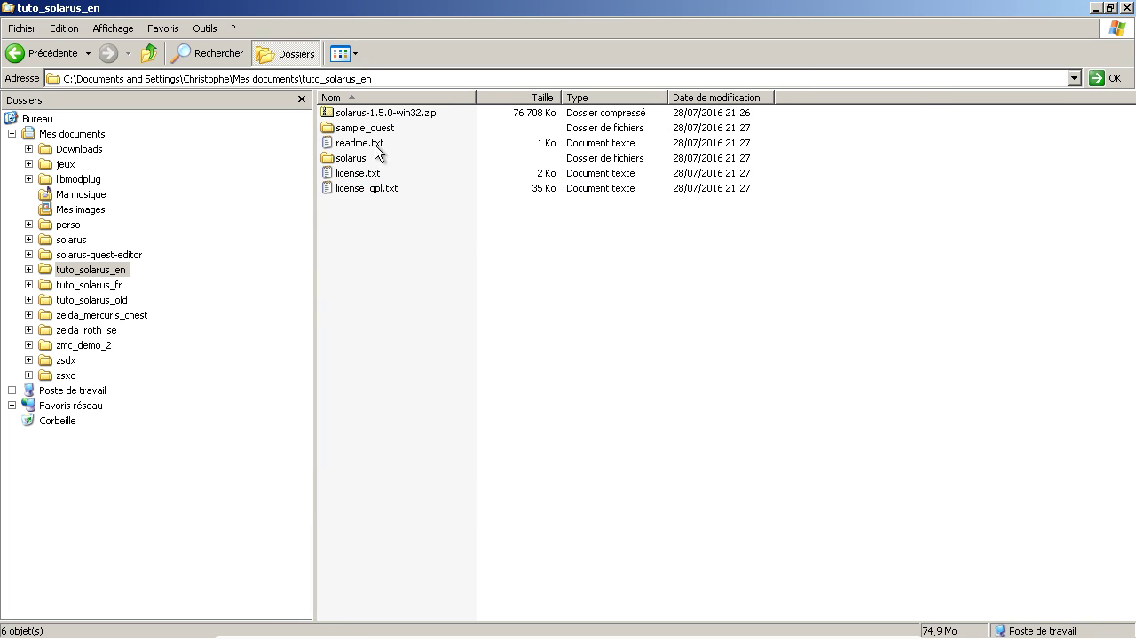
# Step: Delete the solarus-1.5.0-win32.zip archive and sort tuto_solarus_en by name
pyautogui.click(402, 114)
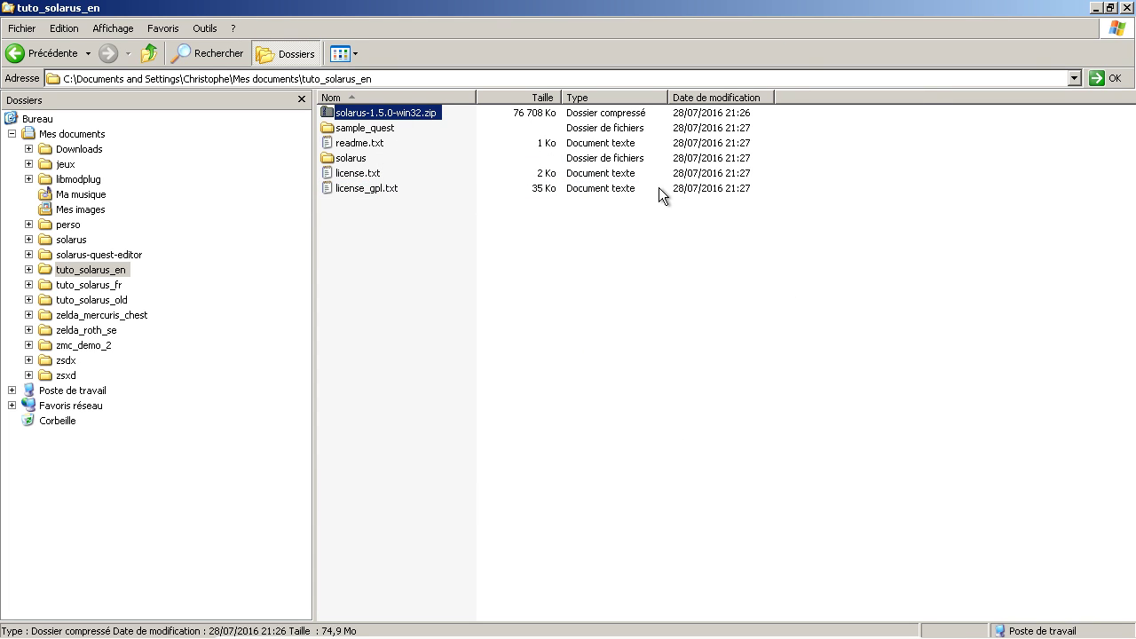
pyautogui.press('Delete')
pyautogui.press('Return')
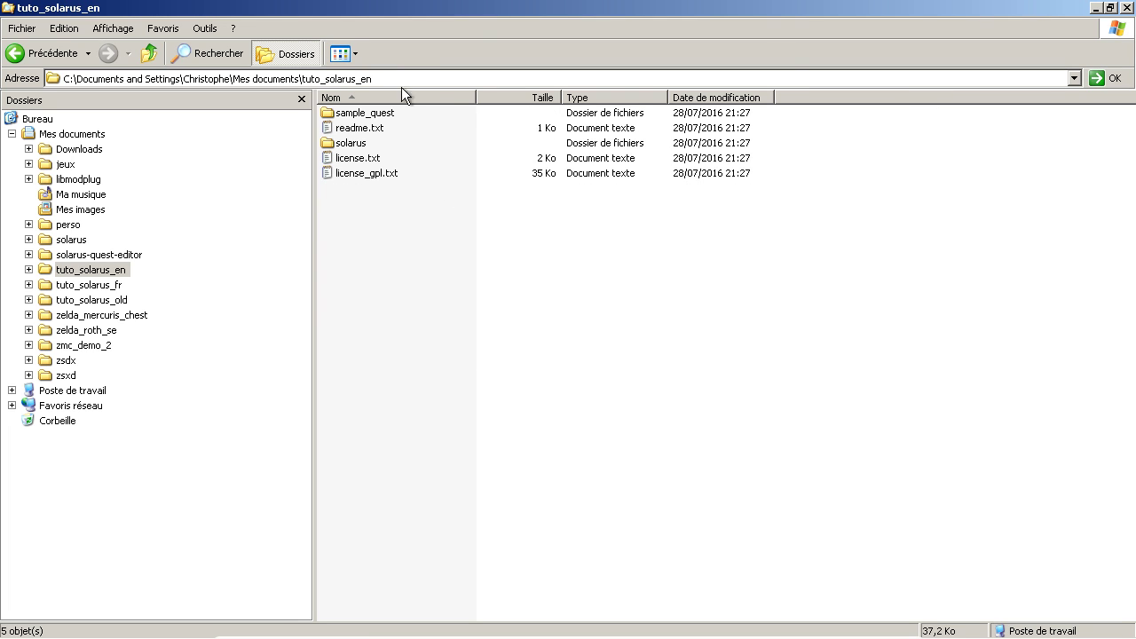
pyautogui.click(434, 90)
pyautogui.click(441, 91)
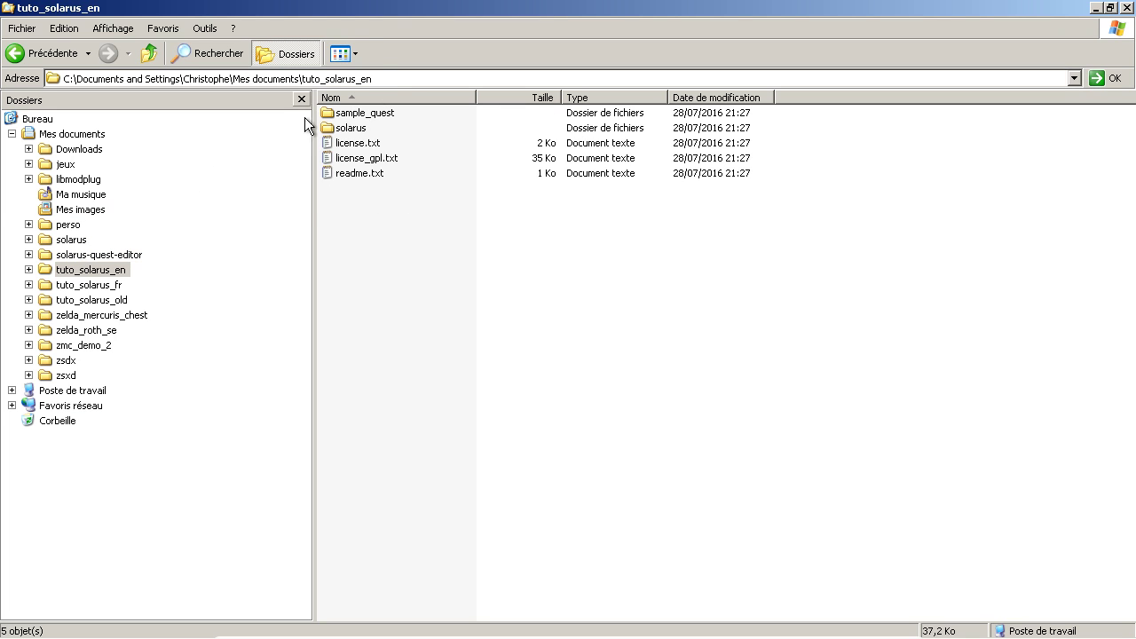
# Step: Open the solarus engine folder, after a look inside sample_quest, and inspect its executables
pyautogui.doubleClick(386, 113)
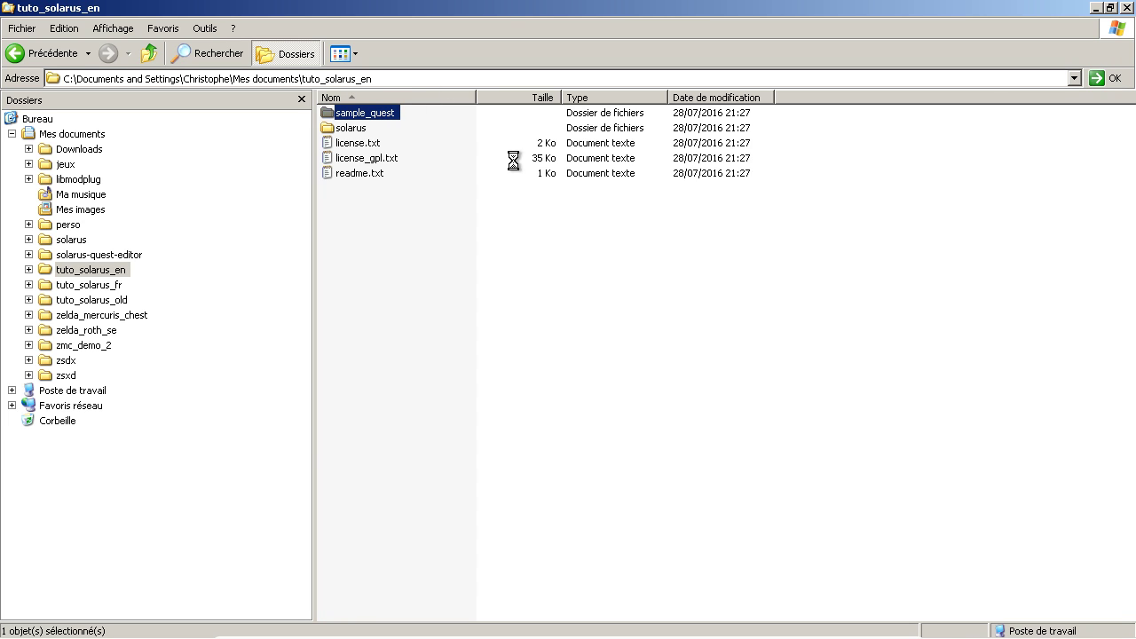
pyautogui.click(149, 53)
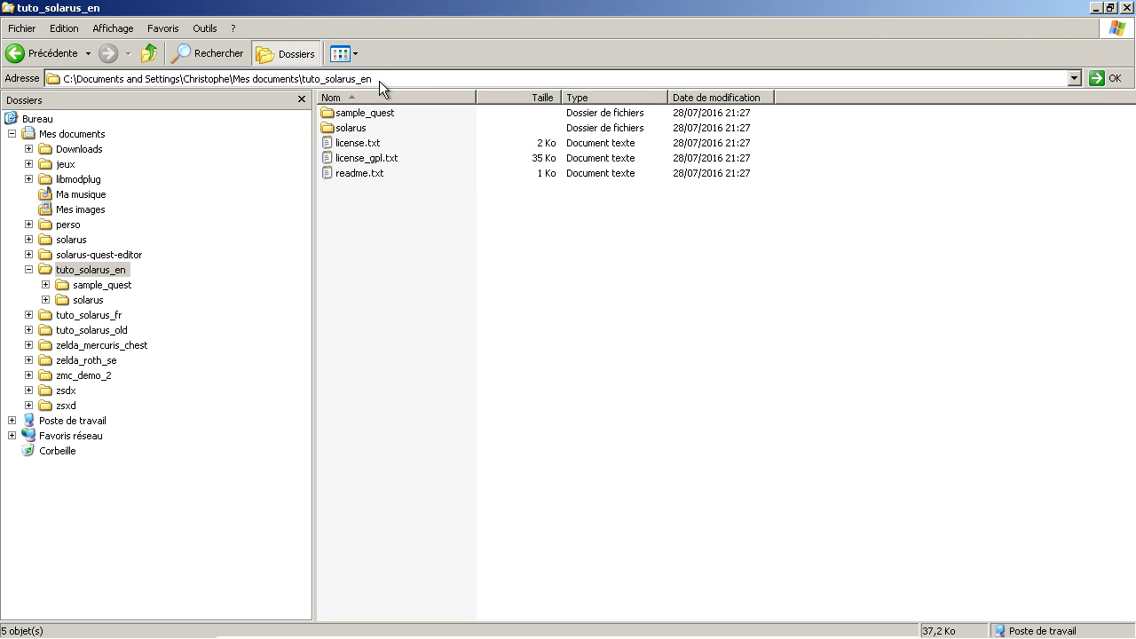
pyautogui.doubleClick(352, 129)
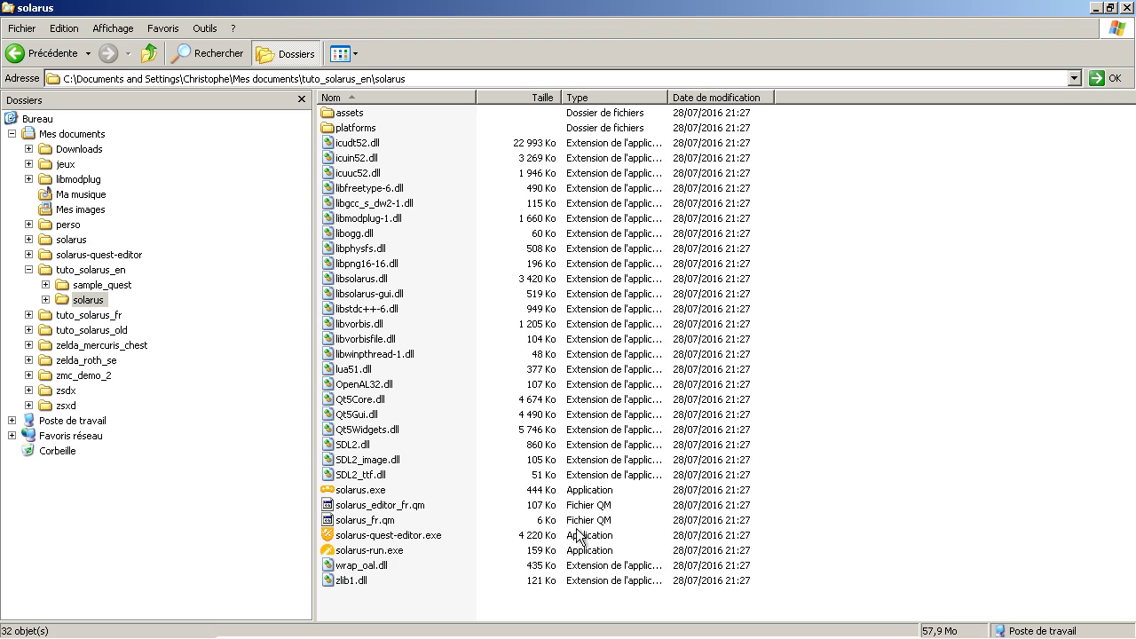
pyautogui.doubleClick(89, 304)
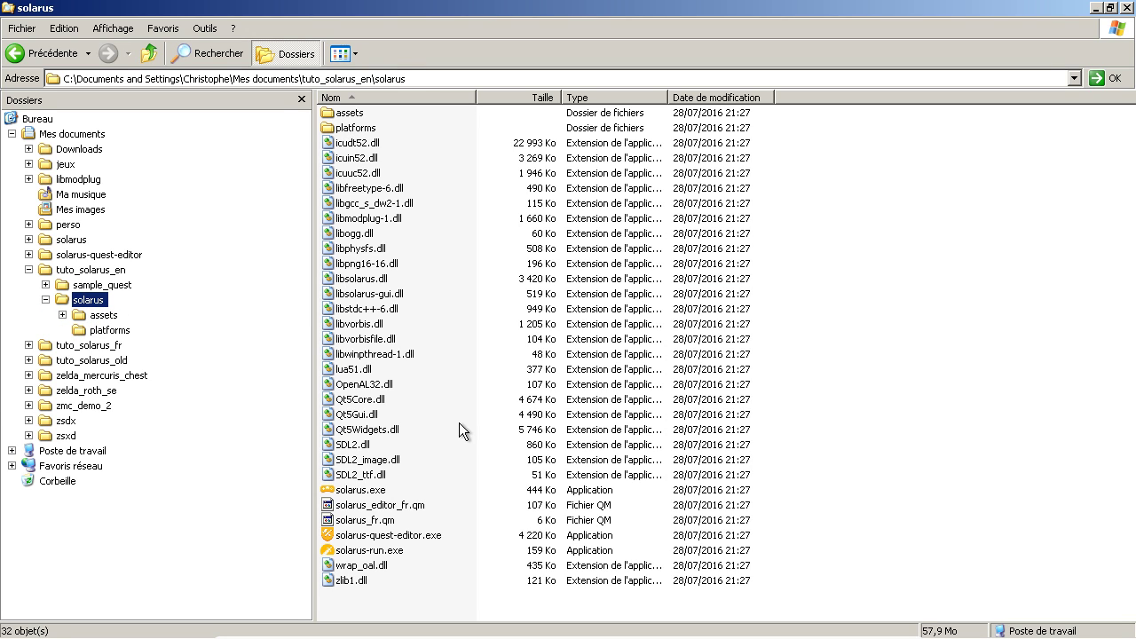
pyautogui.click(346, 490)
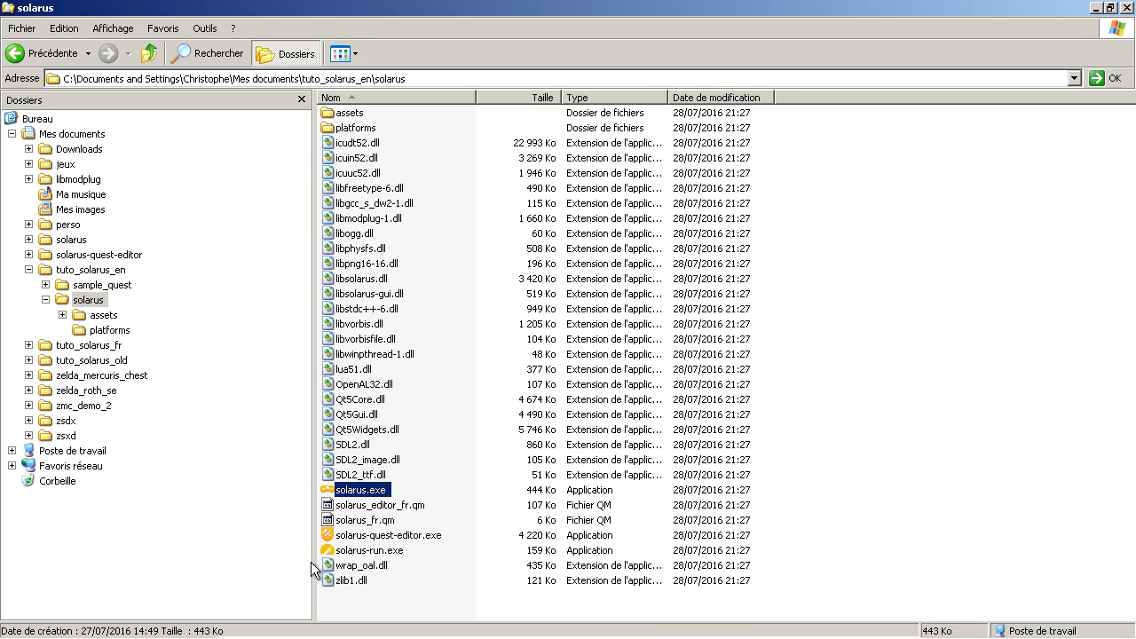
pyautogui.keyDown('ctrl'); pyautogui.click(355, 550); pyautogui.keyUp('ctrl')
pyautogui.click(495, 553)
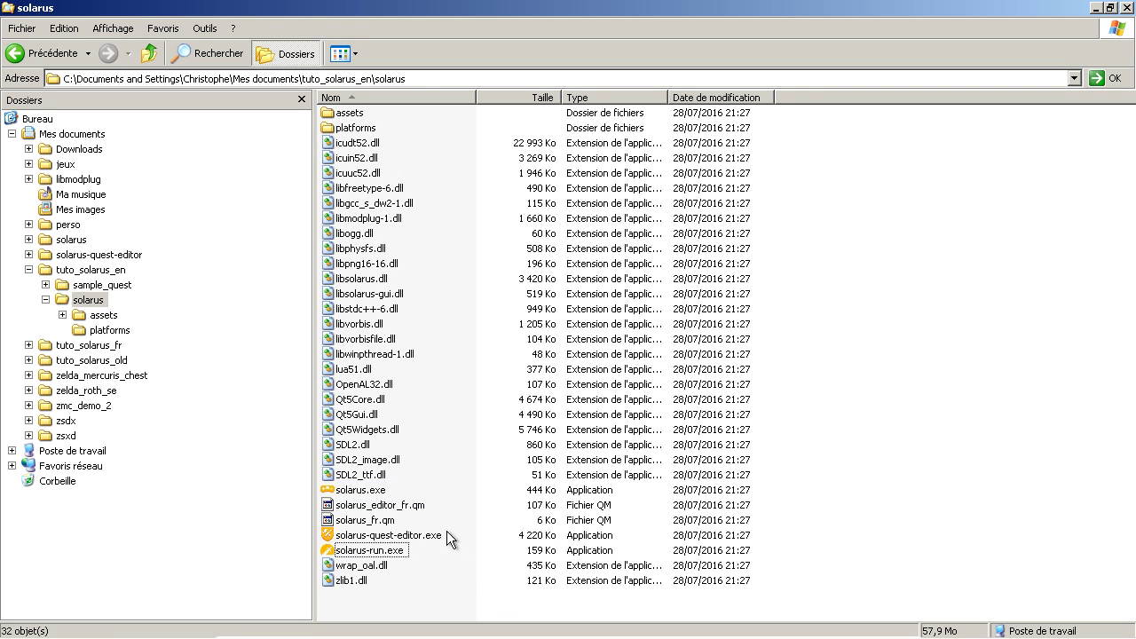
# Step: Run solarus.exe past the security warning and add the sample_quest folder as a quest
pyautogui.doubleClick(366, 489)
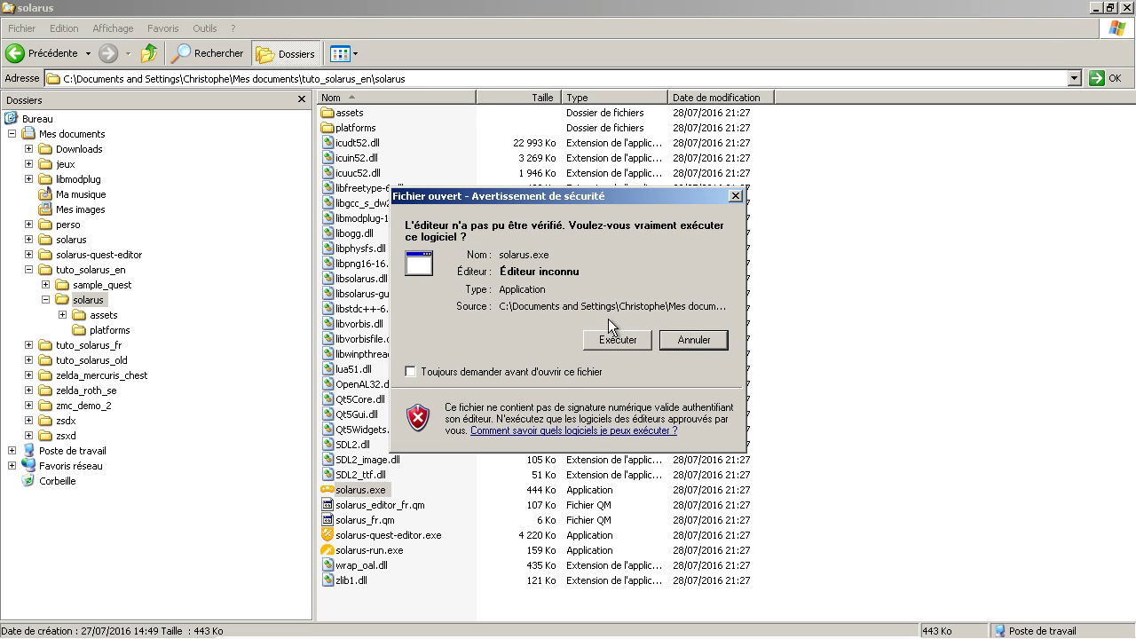
pyautogui.click(611, 339)
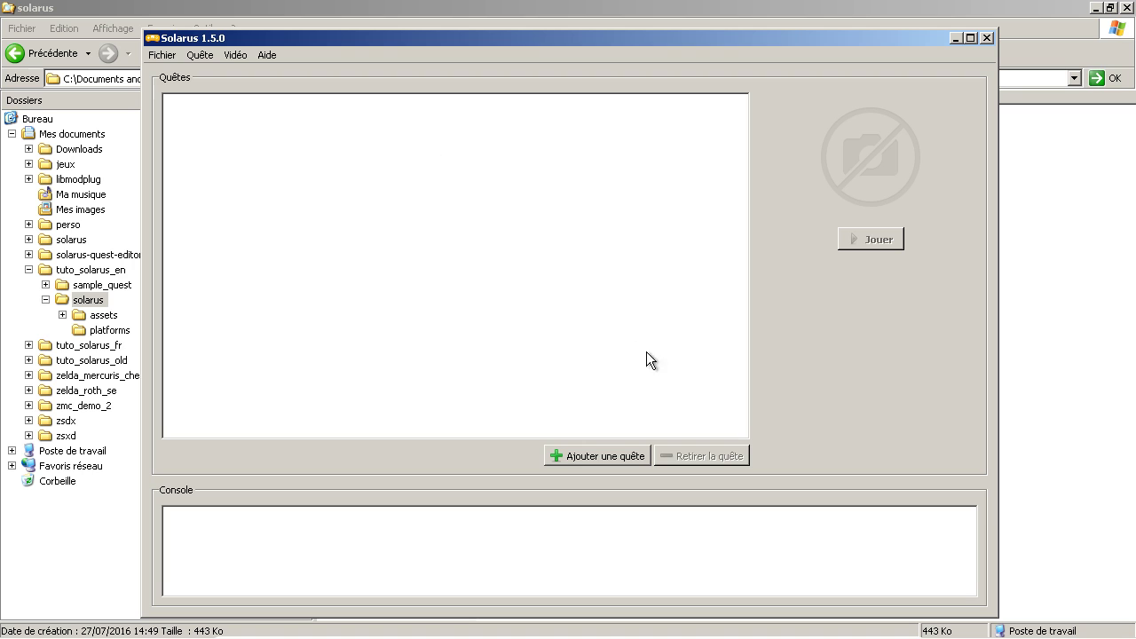
pyautogui.click(586, 455)
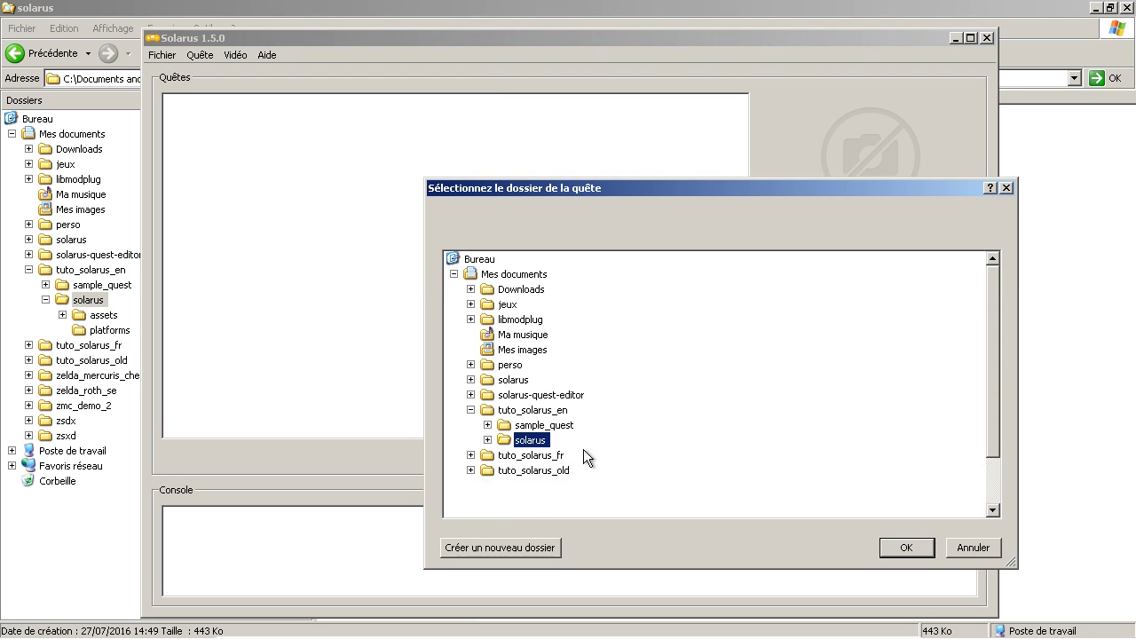
pyautogui.doubleClick(545, 425)
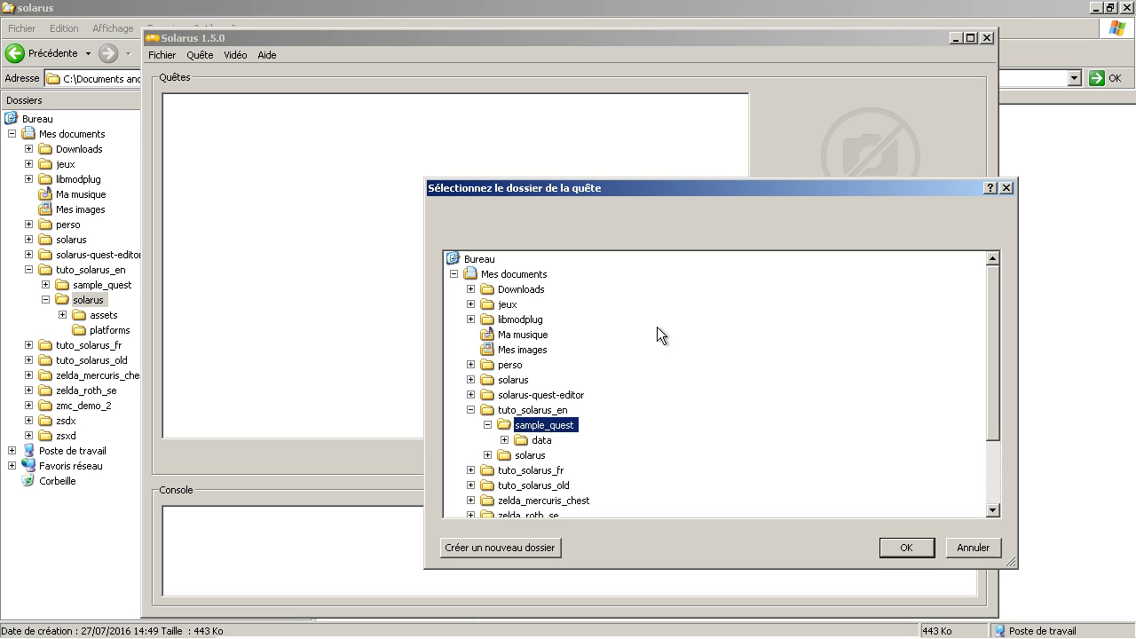
pyautogui.click(907, 548)
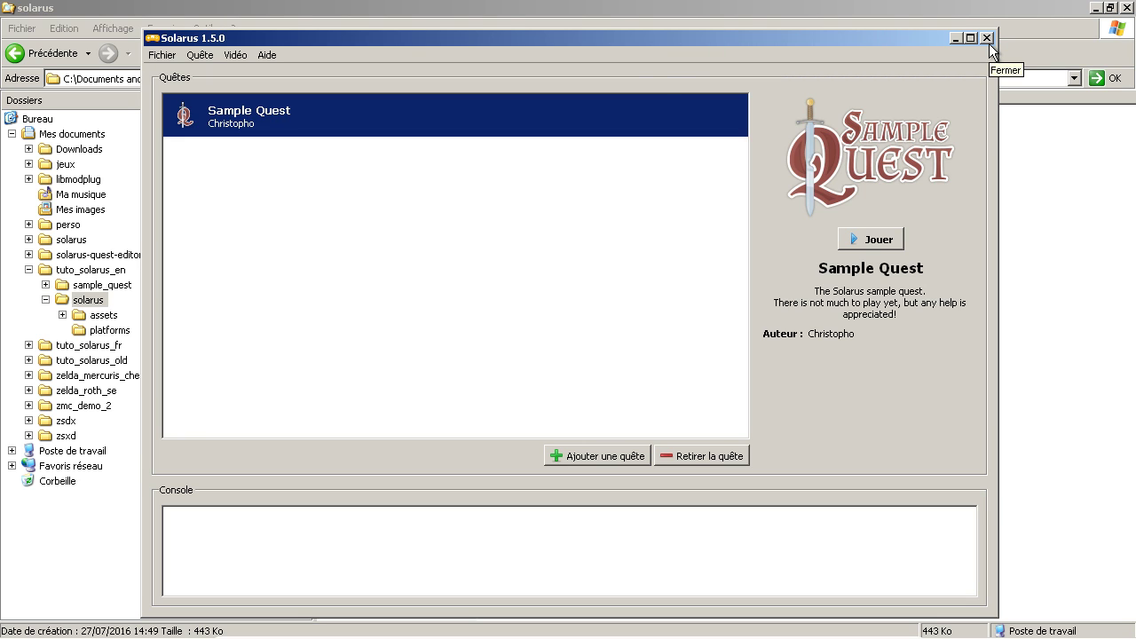
pyautogui.moveTo(397, 43); pyautogui.dragTo(389, 30)
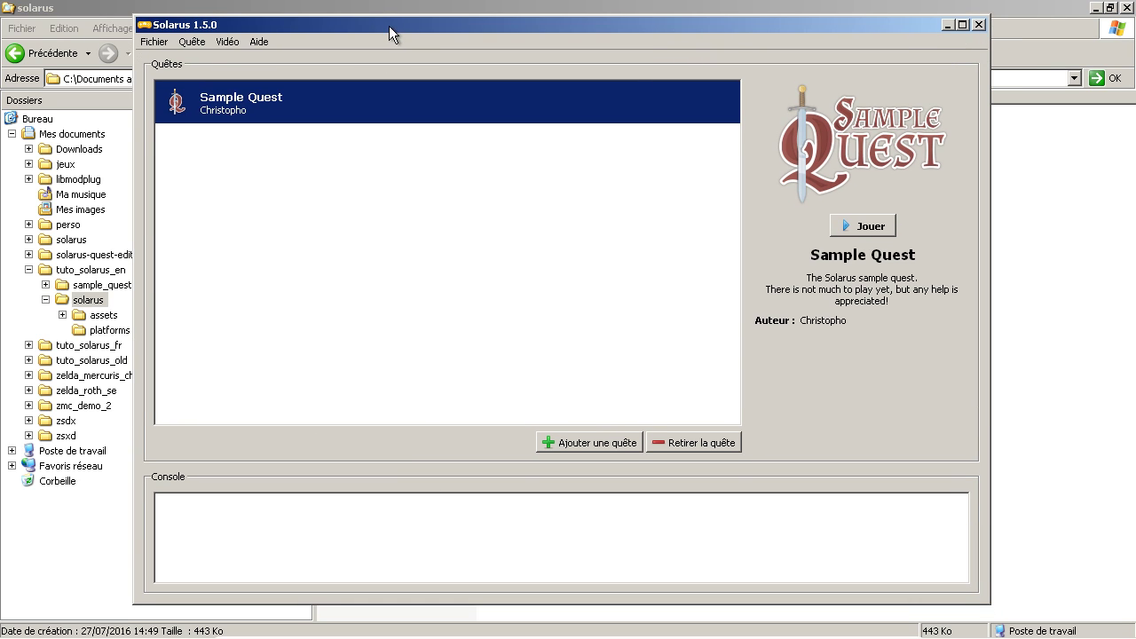
# Step: Close the Solarus launcher, relaunch and close it once more, then look at solarus-quest-editor.exe
pyautogui.click(979, 25)
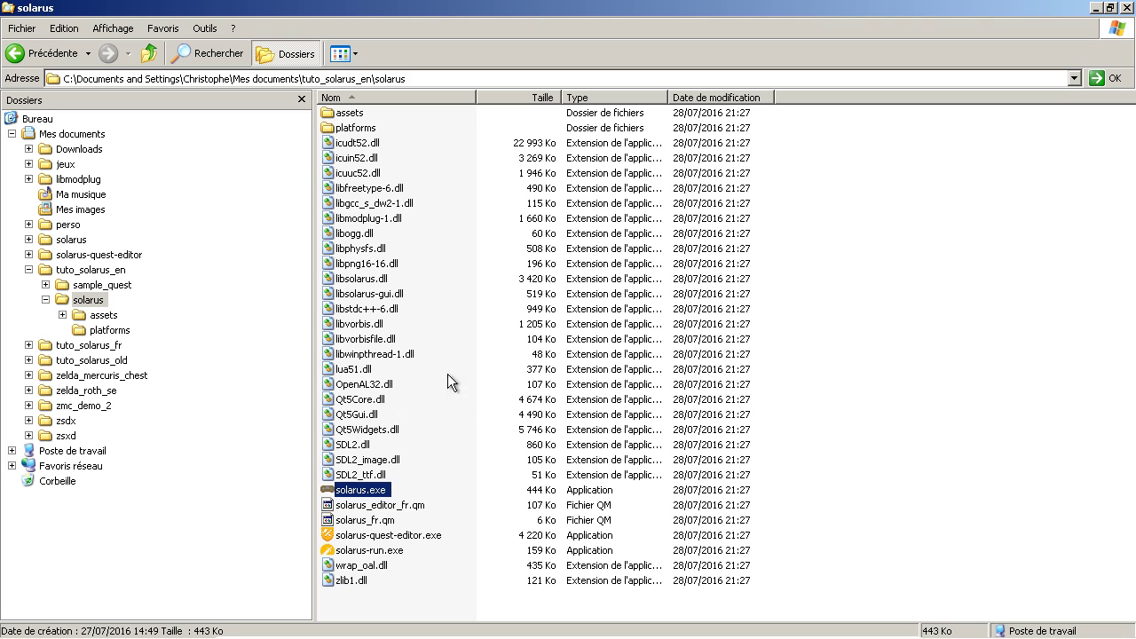
pyautogui.click(369, 552)
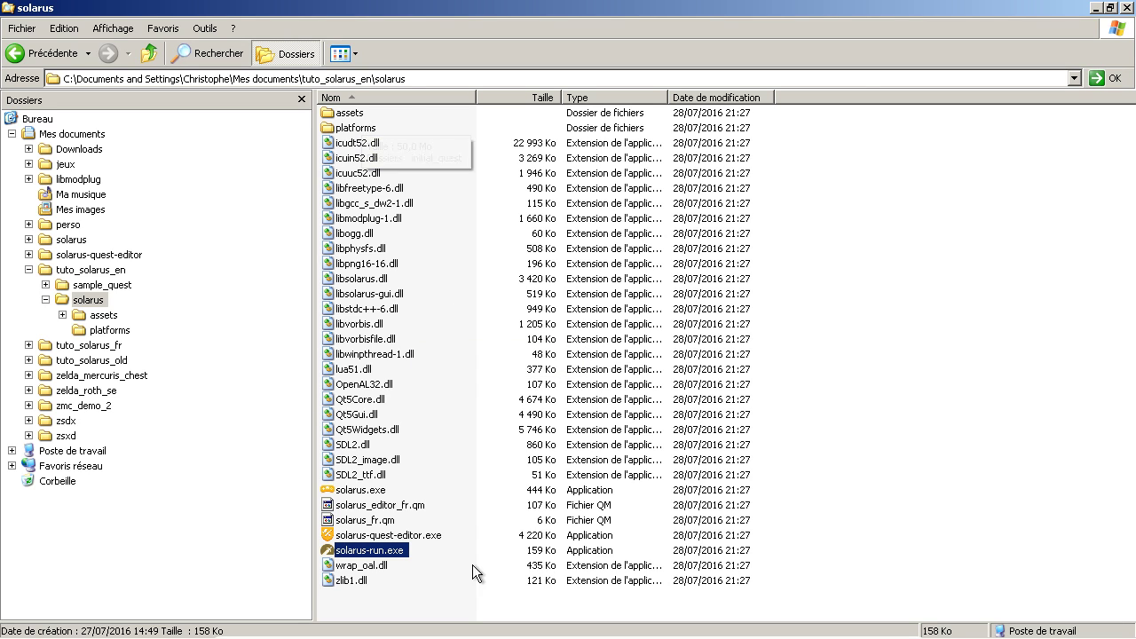
pyautogui.click(618, 495)
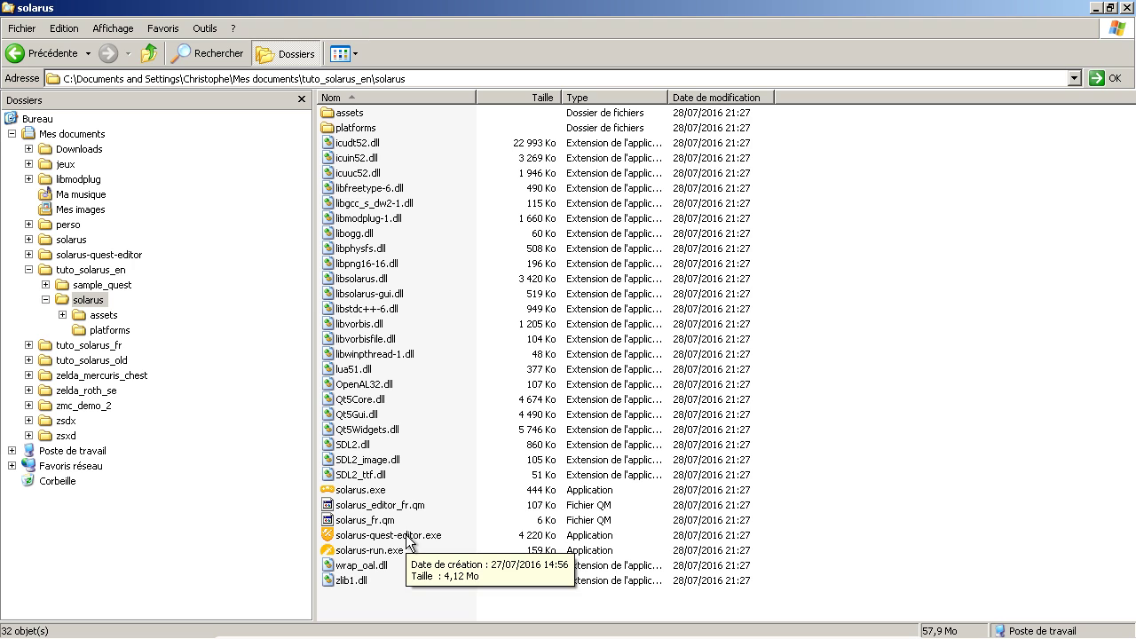
pyautogui.doubleClick(365, 491)
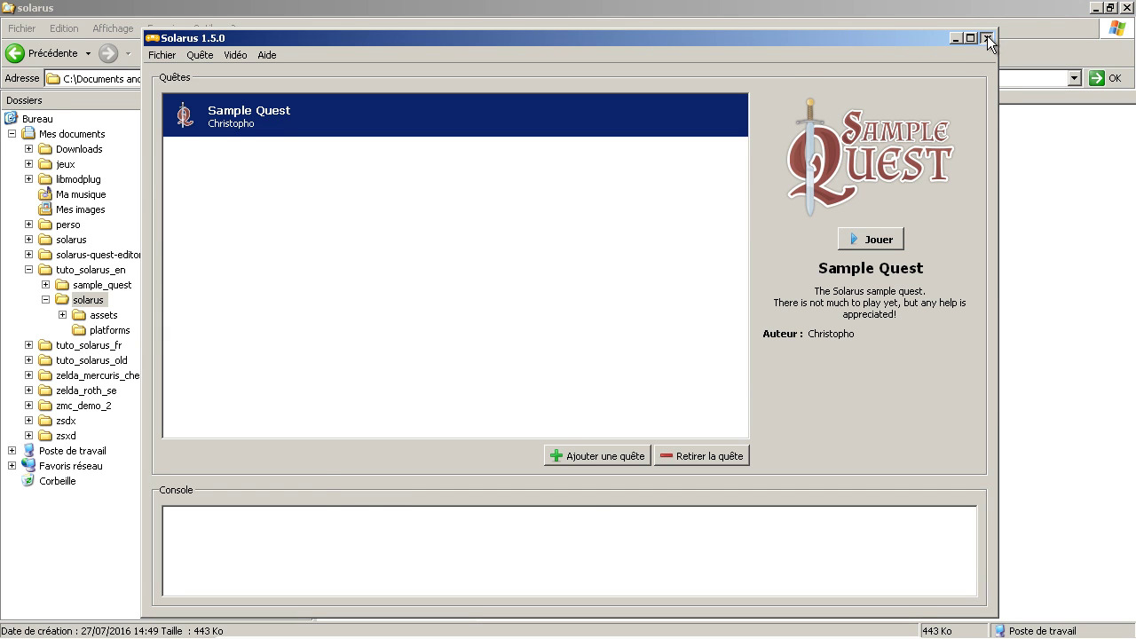
pyautogui.click(988, 37)
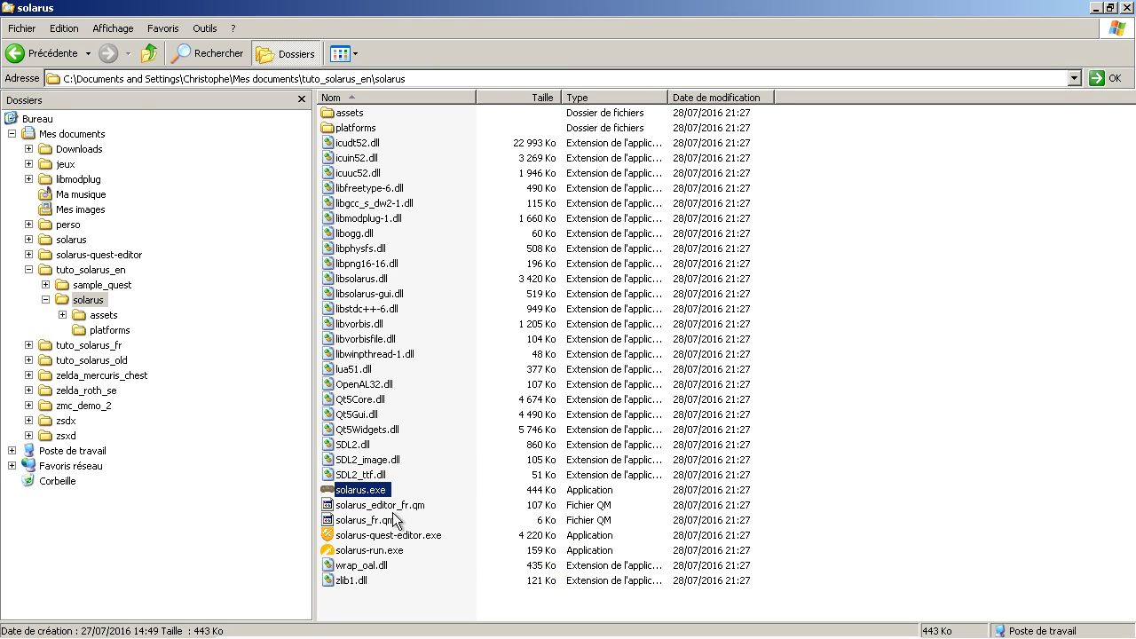
pyautogui.click(422, 537)
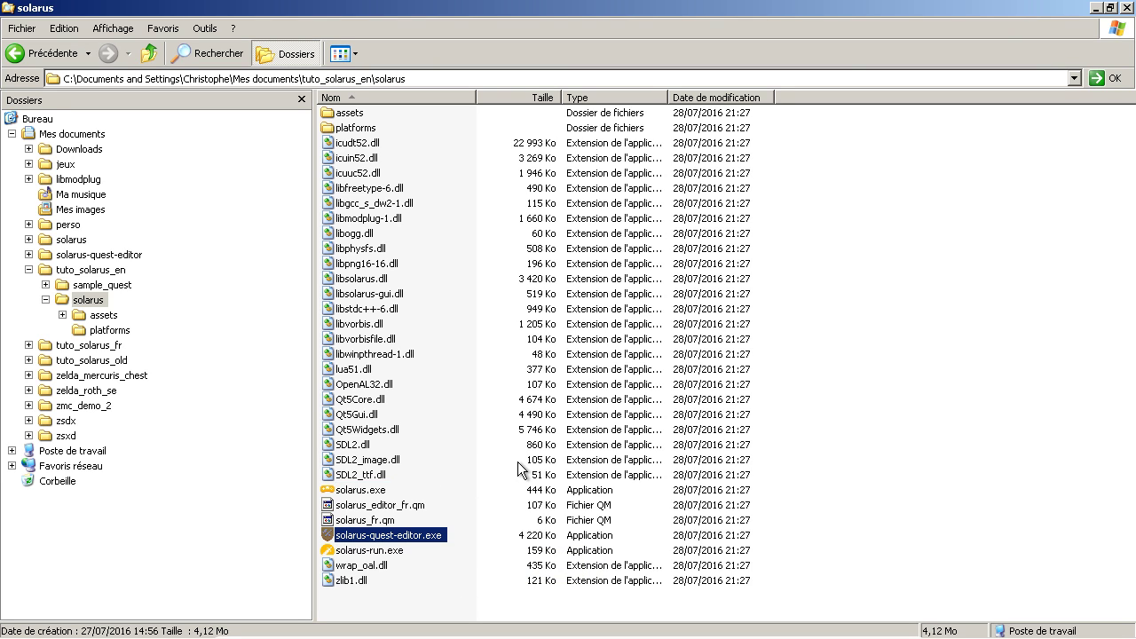
pyautogui.click(493, 510)
# Step: Launch solarus-quest-editor.exe with the always-ask warning unticked, then dismiss the no-quest-found error
pyautogui.click(428, 539)
pyautogui.doubleClick(417, 535)
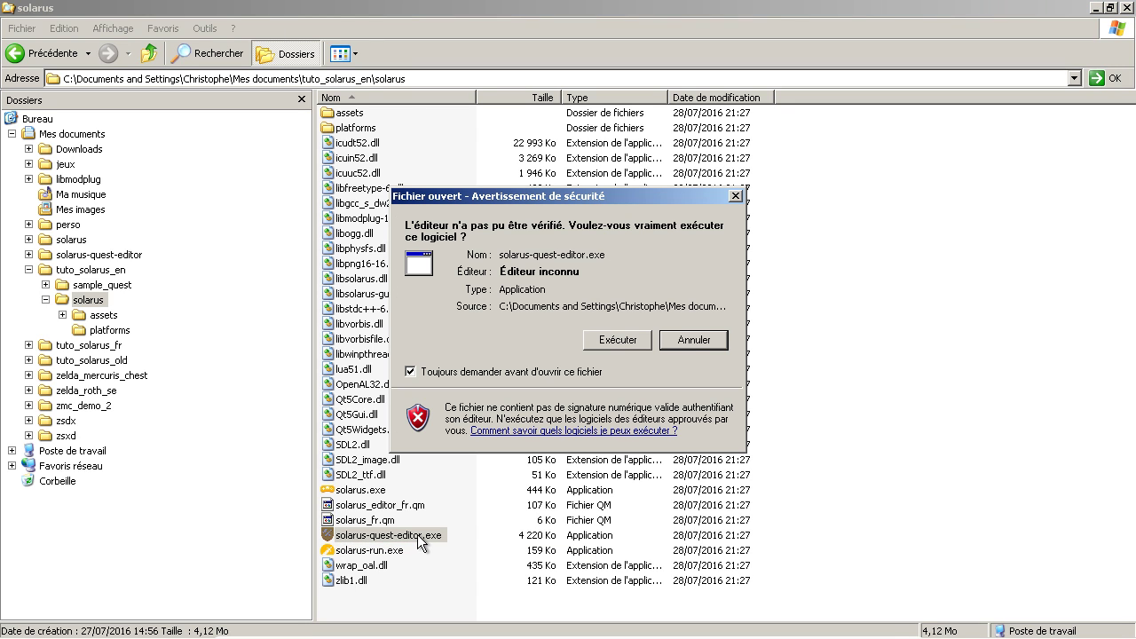
pyautogui.click(556, 372)
pyautogui.click(598, 341)
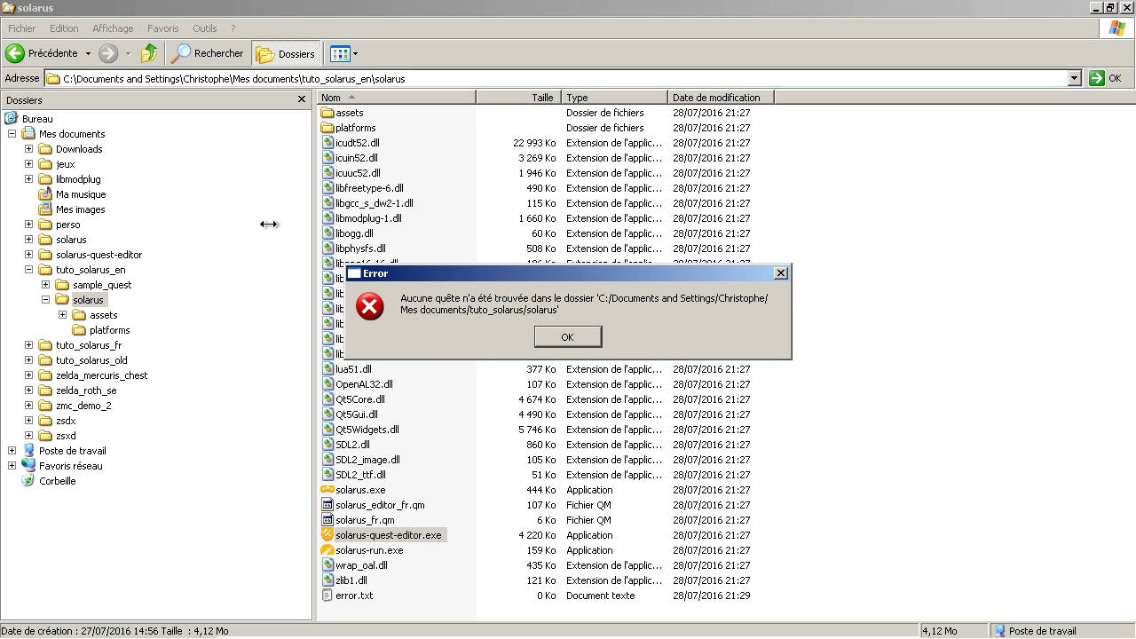
pyautogui.click(571, 335)
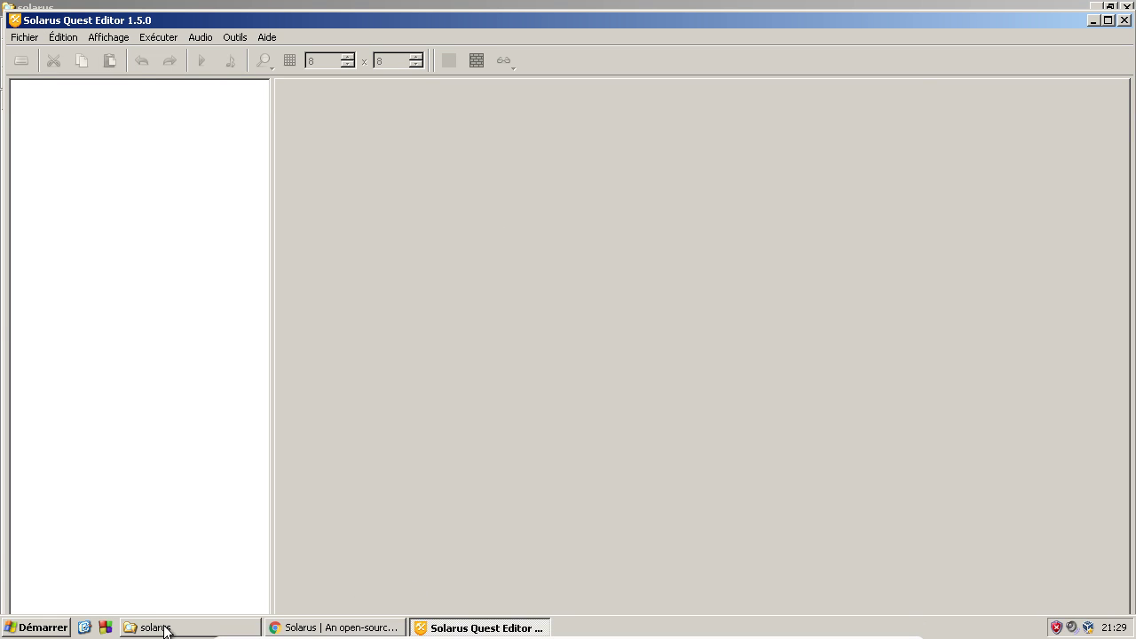
# Step: Create a desktop shortcut to solarus-quest-editor.exe
pyautogui.click(164, 630)
pyautogui.rightClick(433, 534)
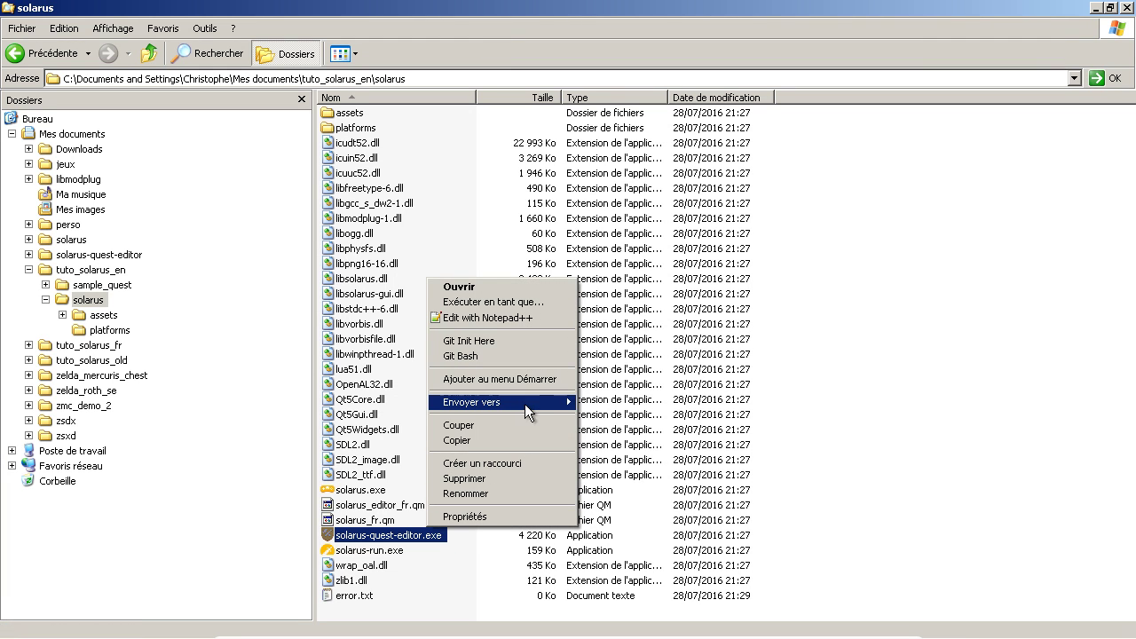
pyautogui.moveTo(531, 402)
pyautogui.click(707, 404)
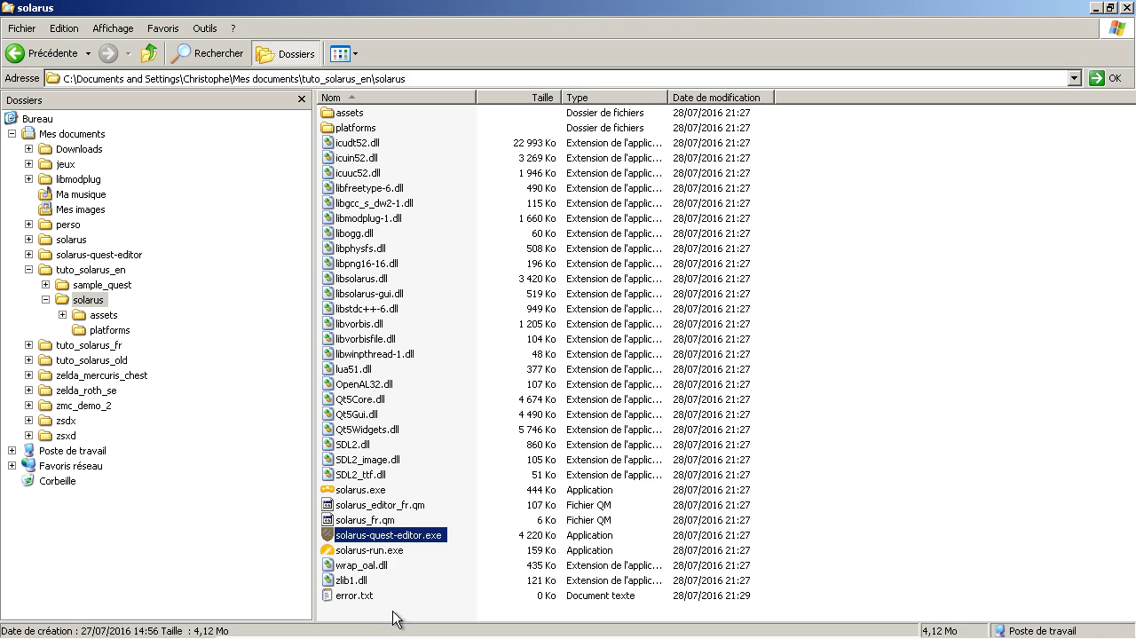
# Step: Rename the desktop shortcut to 'Solarus Quest Editor' and restore the editor window
pyautogui.click(180, 631)
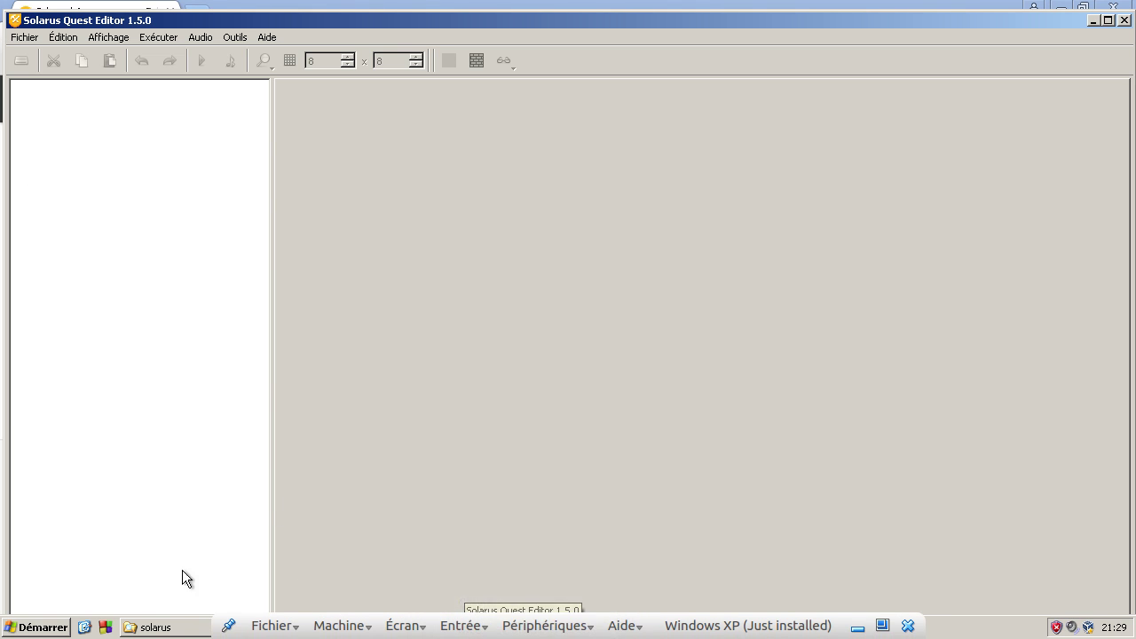
pyautogui.click(366, 627)
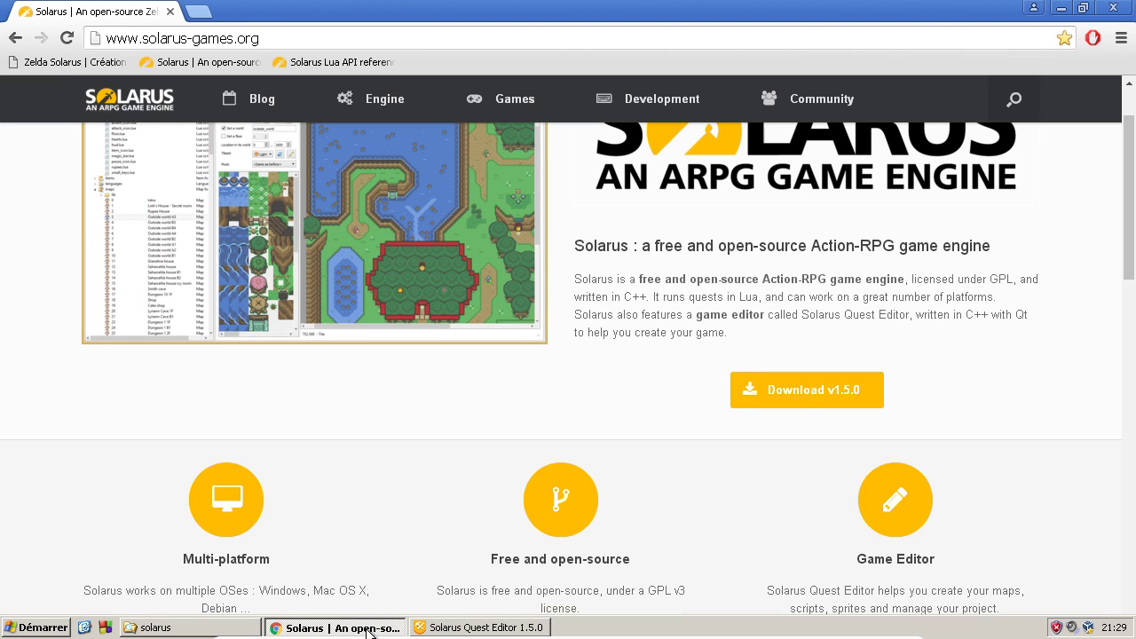
pyautogui.press('super+d')
pyautogui.click(114, 126)
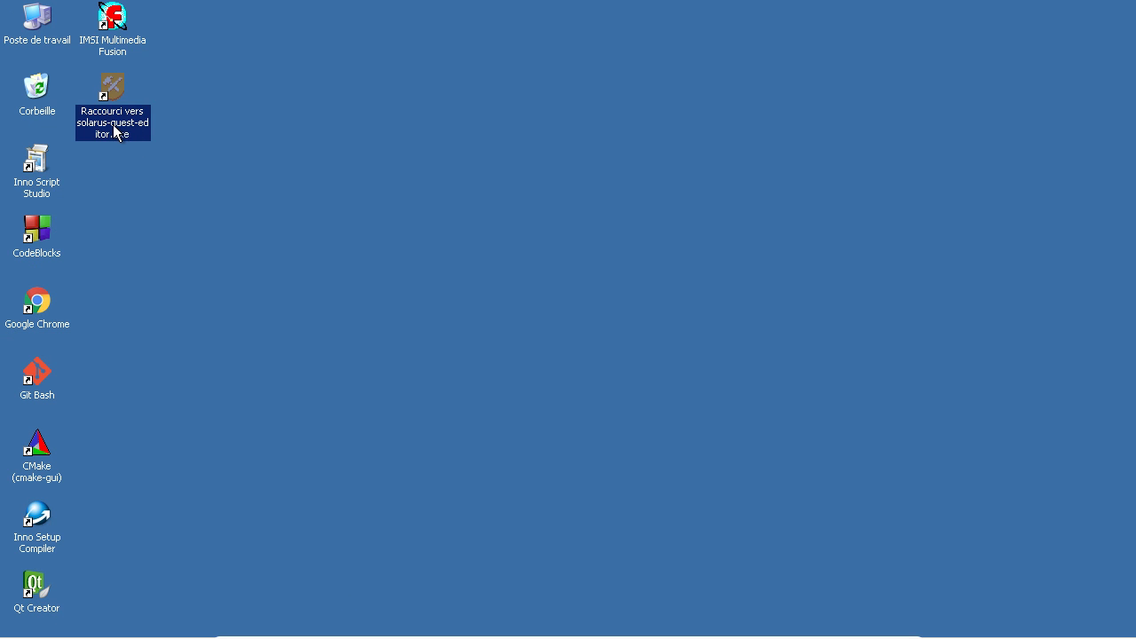
pyautogui.click(113, 125)
pyautogui.write('Solaru')
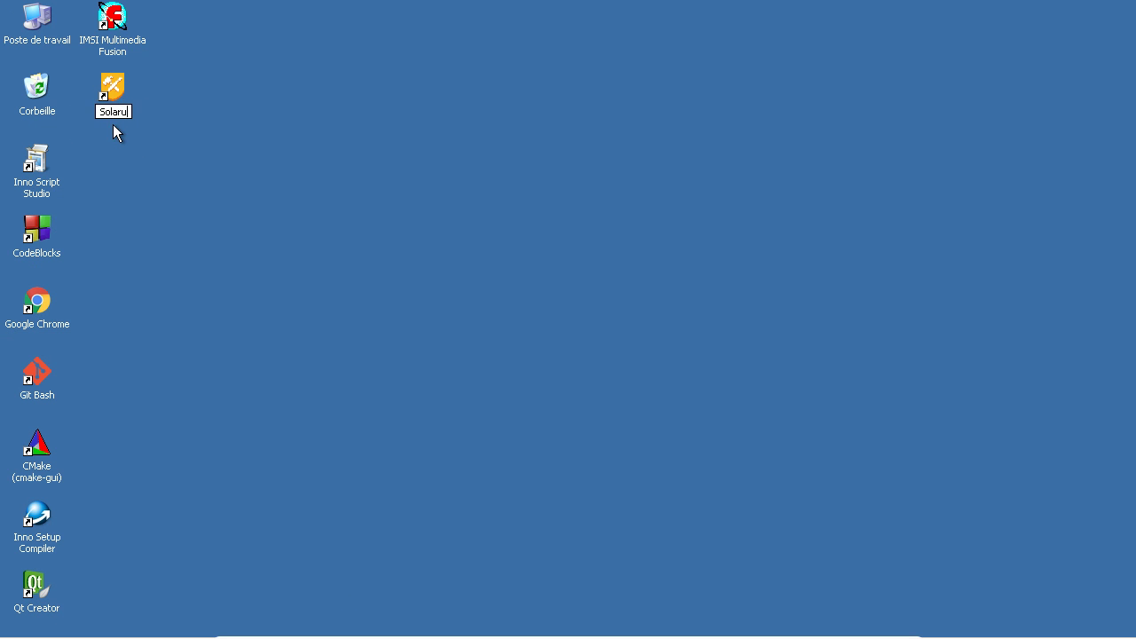
pyautogui.write('s Quest Editor')
pyautogui.press('Return')
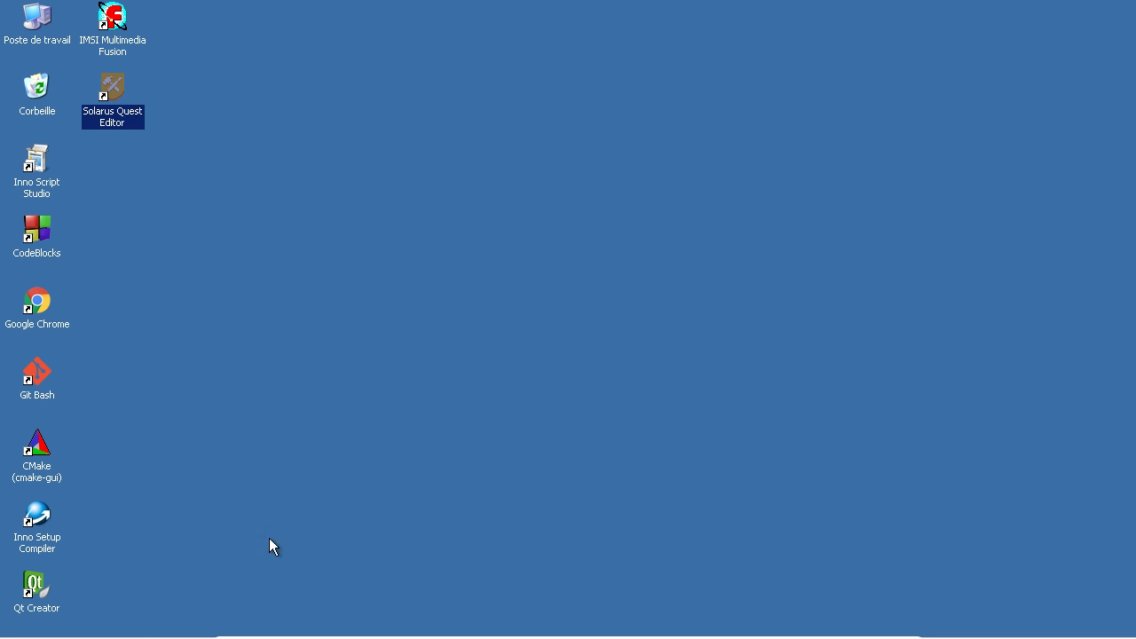
pyautogui.click(480, 627)
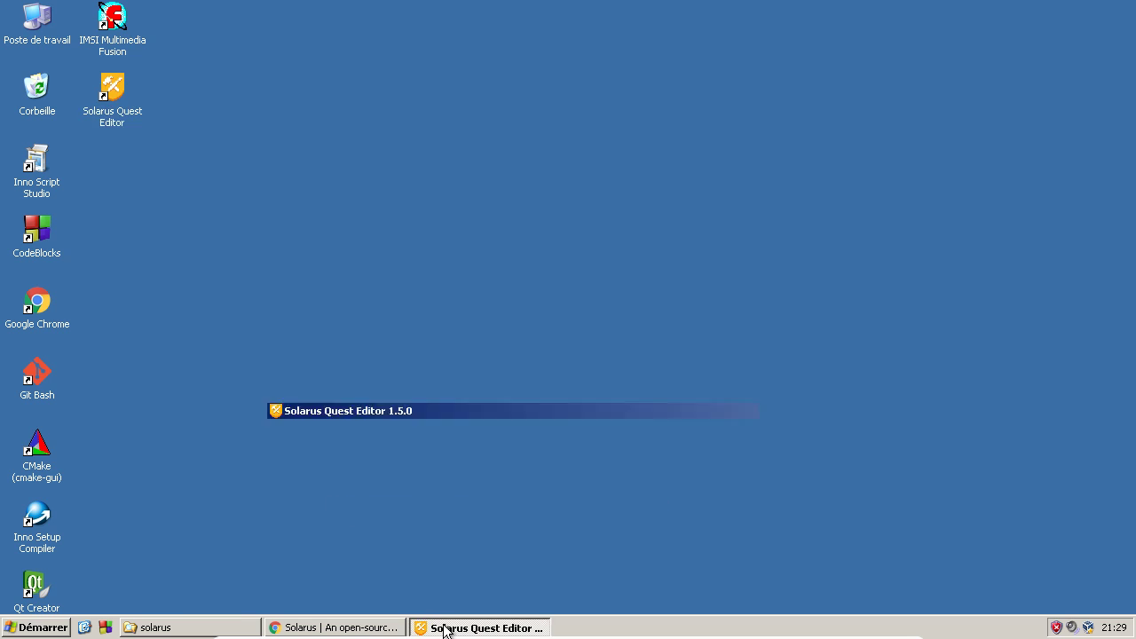
# Step: Maximize the empty editor, glance at the Fichier menu, and close the editor
pyautogui.doubleClick(309, 21)
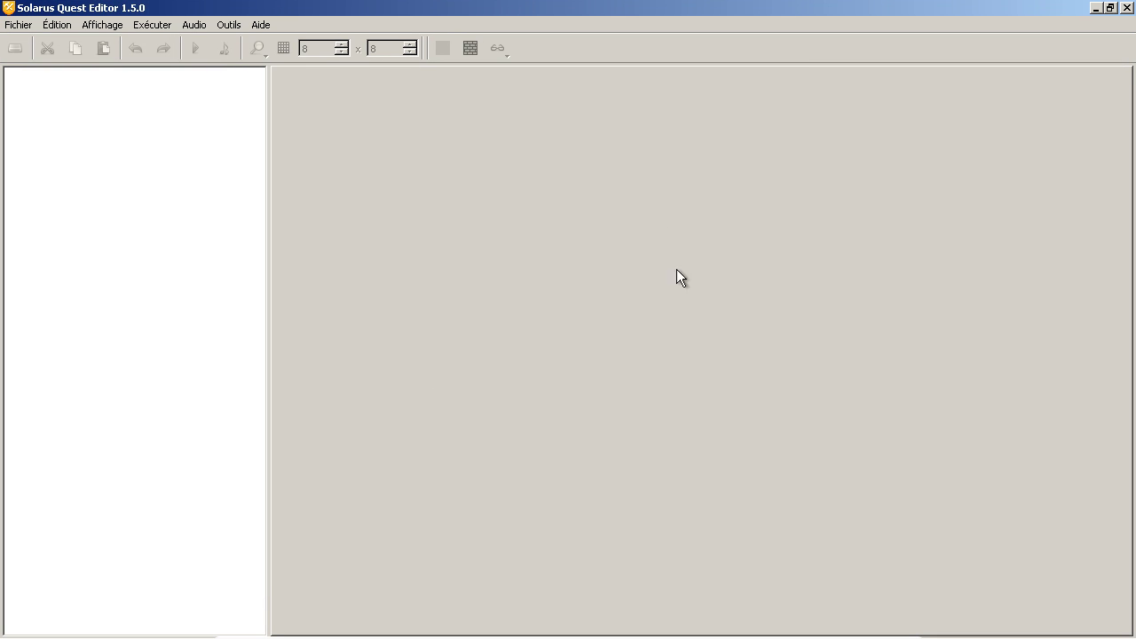
pyautogui.click(27, 24)
pyautogui.click(27, 24)
pyautogui.click(1128, 8)
pyautogui.click(44, 627)
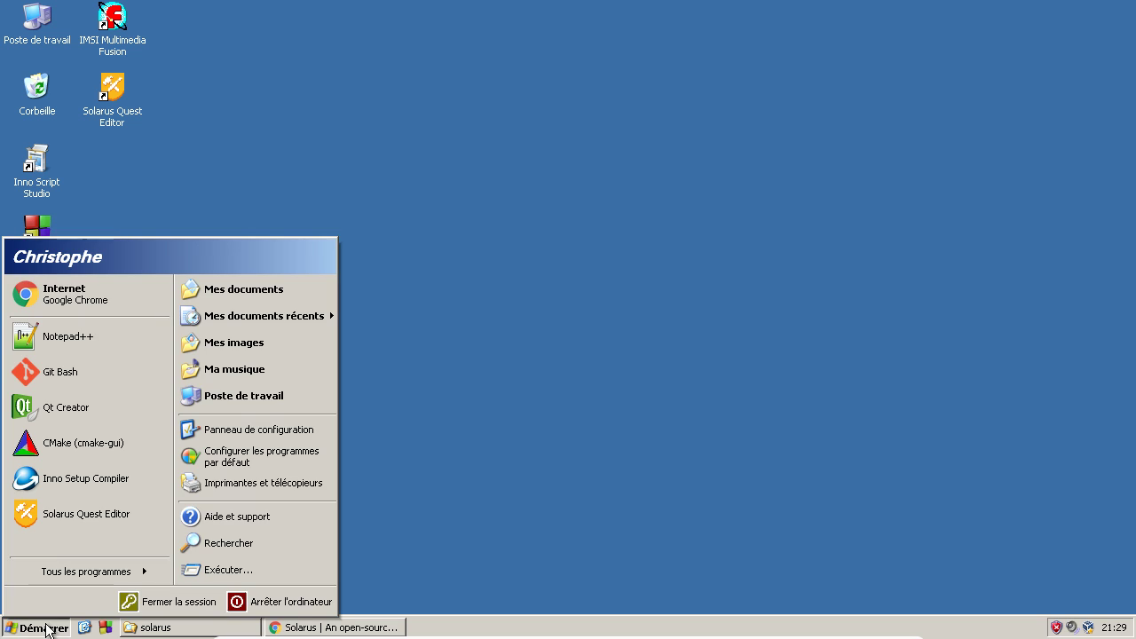
pyautogui.click(302, 431)
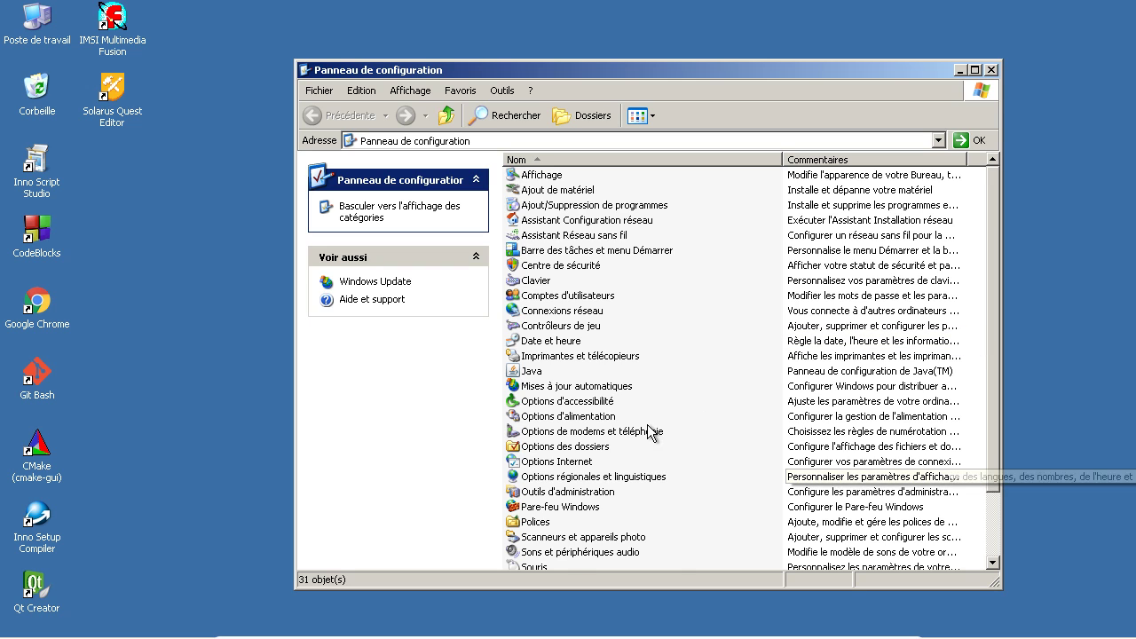
pyautogui.doubleClick(648, 478)
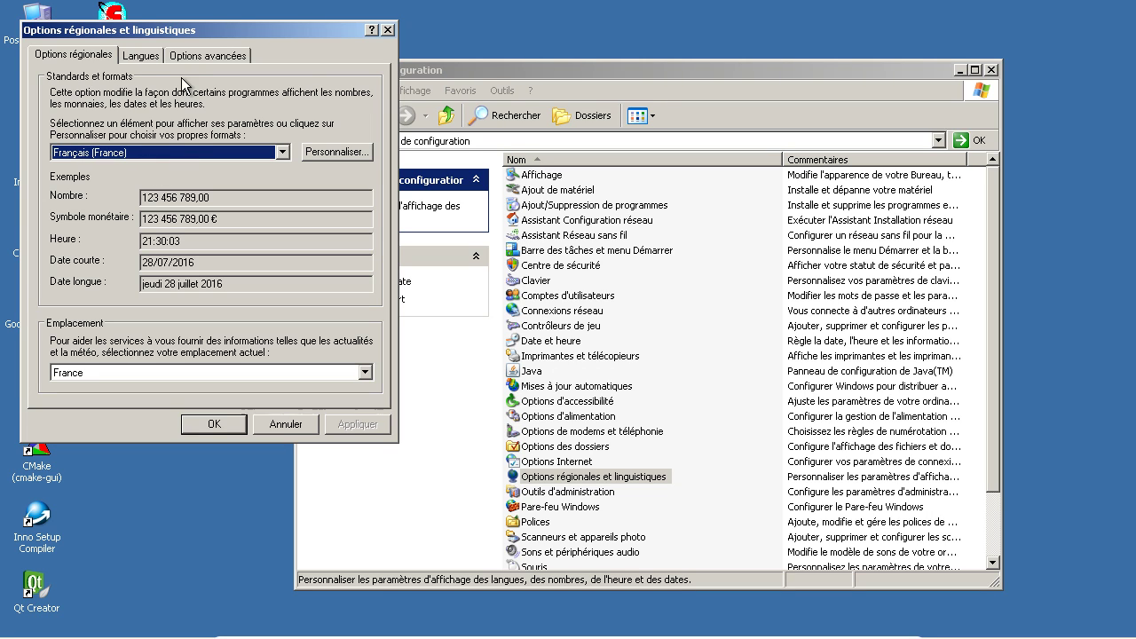
pyautogui.click(148, 57)
pyautogui.click(201, 56)
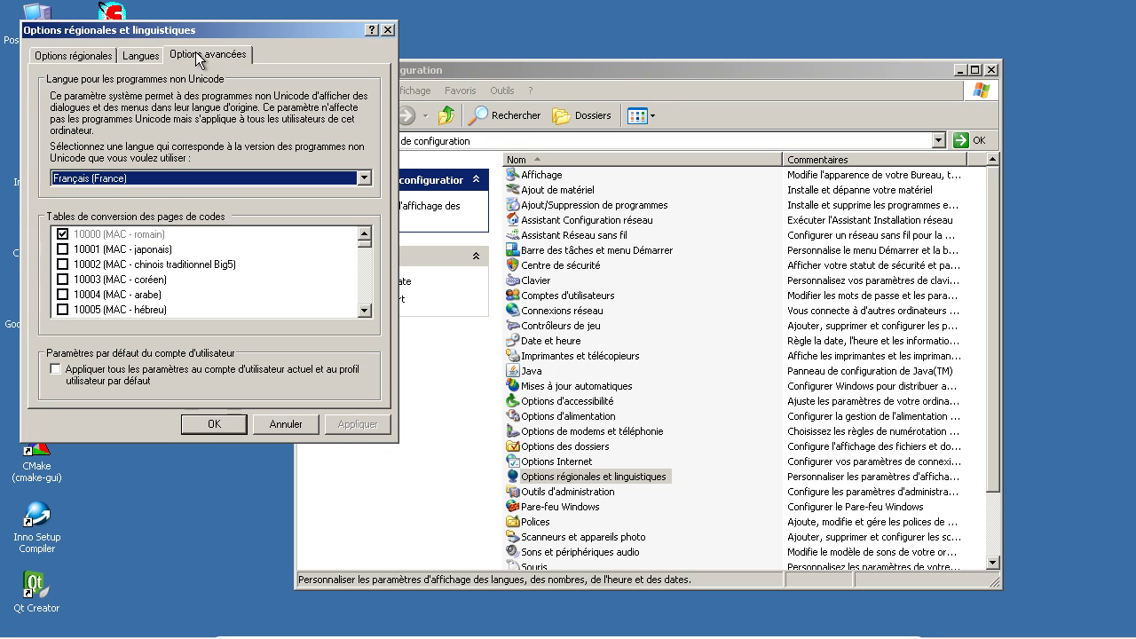
pyautogui.click(86, 55)
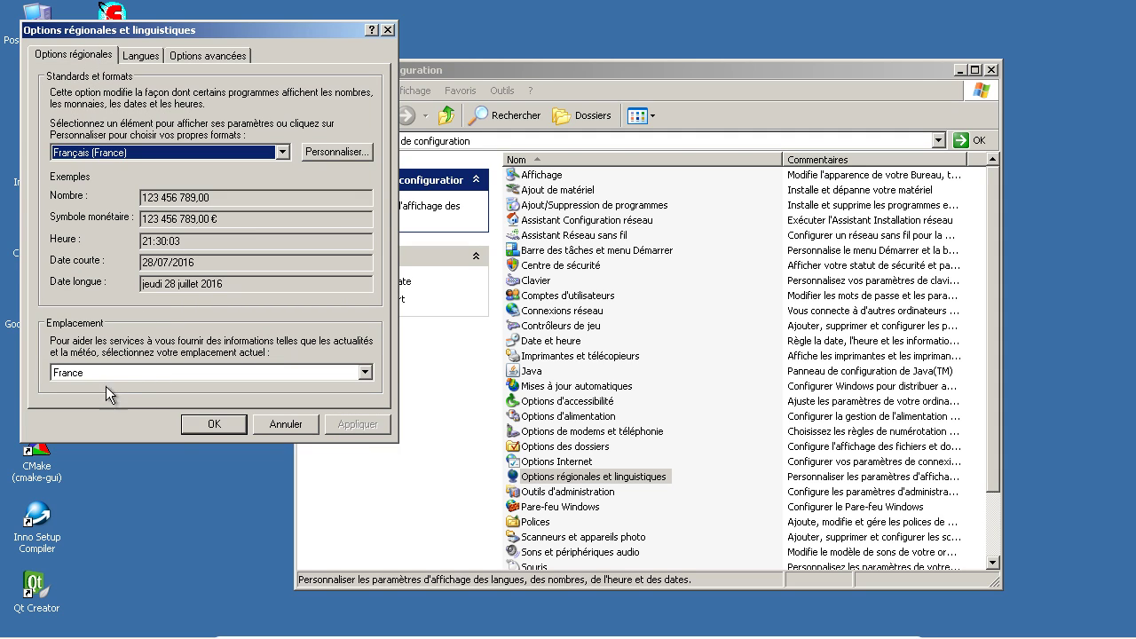
pyautogui.click(294, 424)
pyautogui.click(991, 70)
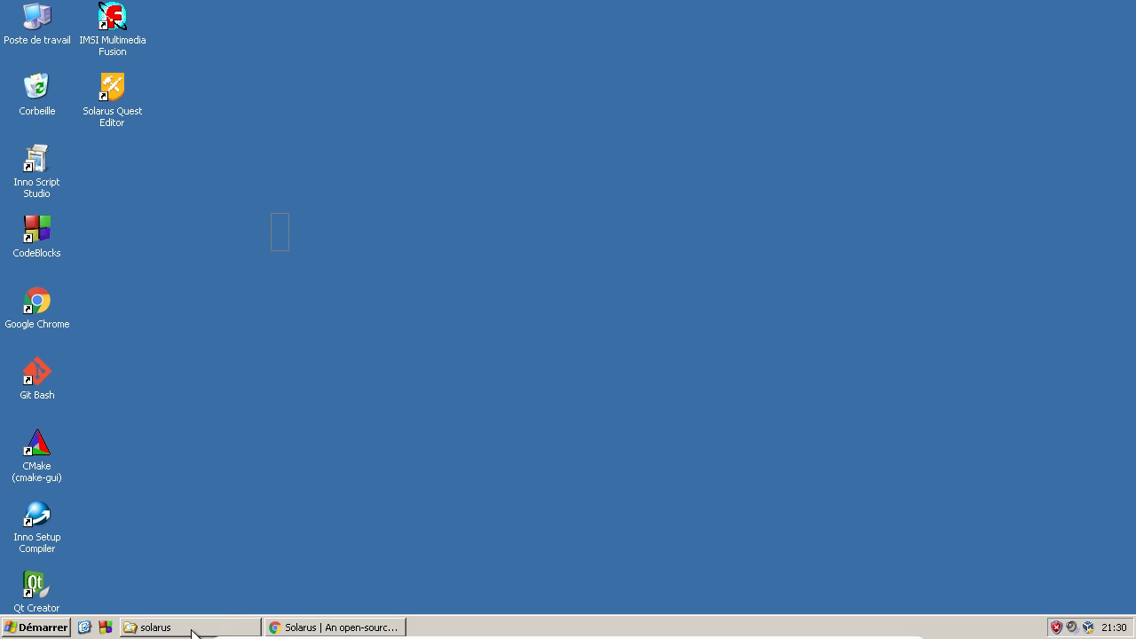
# Step: Launch the editor from its 'Solarus Quest Editor' desktop shortcut, dismiss the error, and maximize it
pyautogui.click(177, 630)
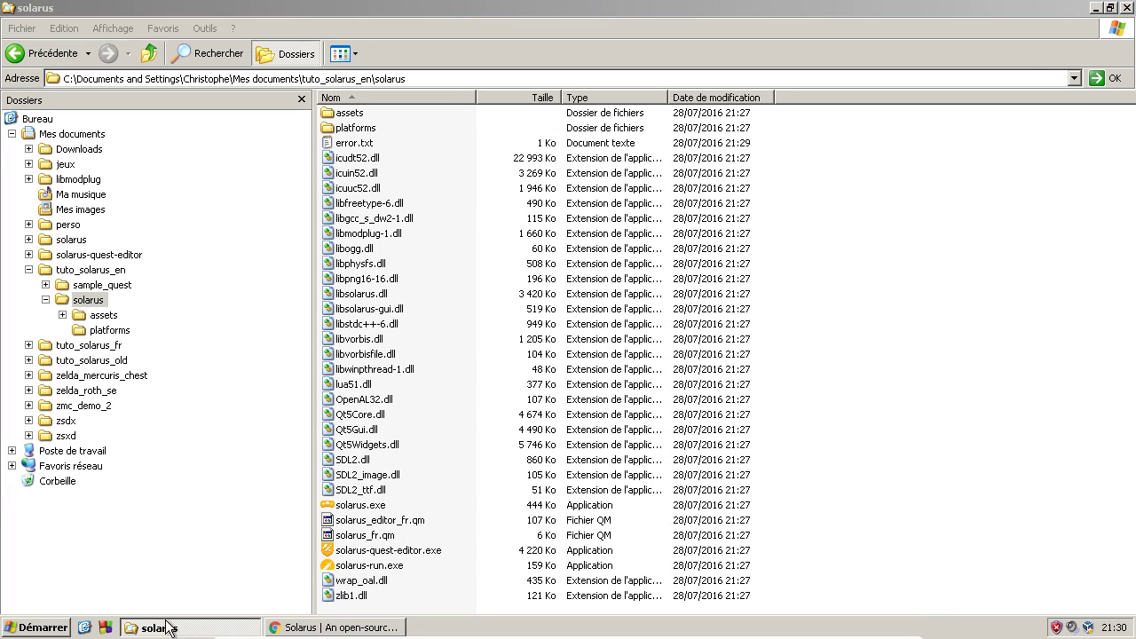
pyautogui.click(220, 630)
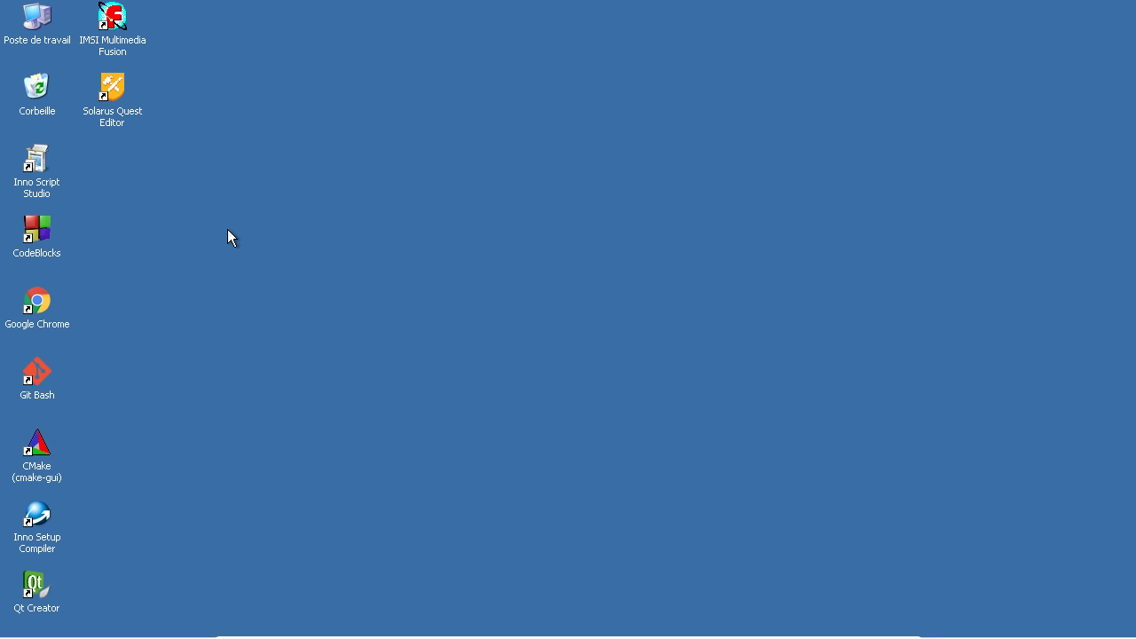
pyautogui.click(182, 630)
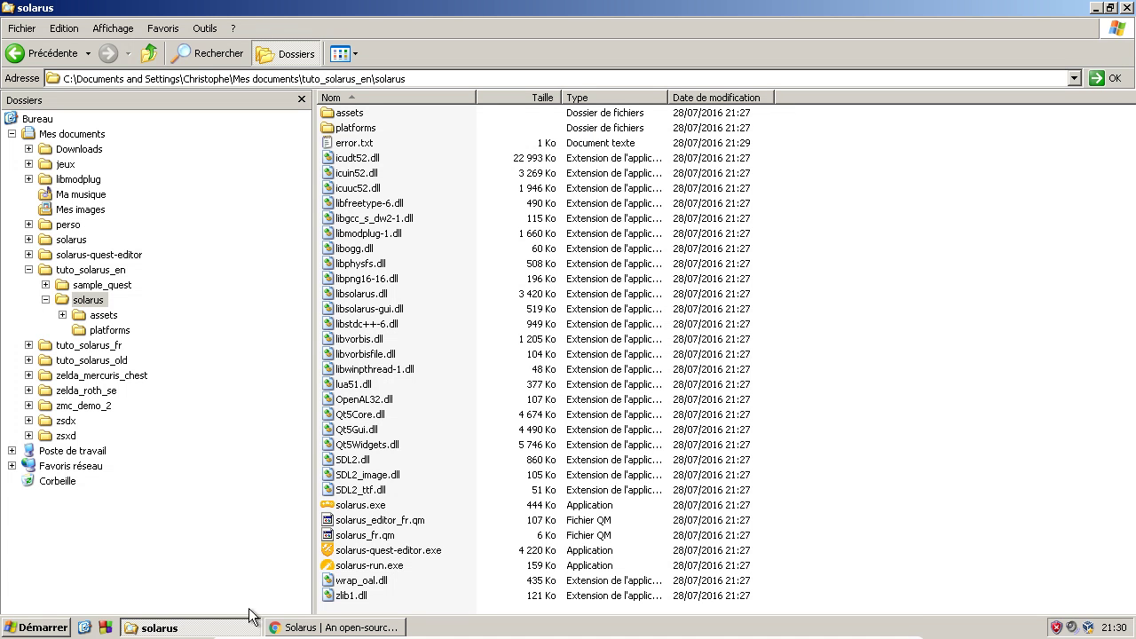
pyautogui.click(147, 629)
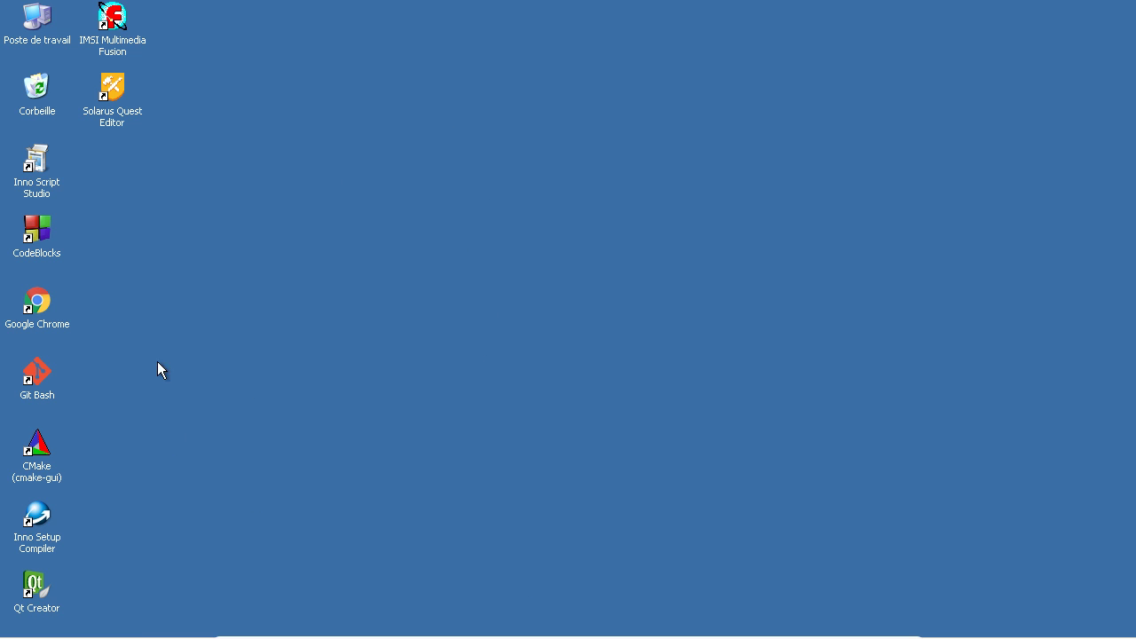
pyautogui.doubleClick(112, 112)
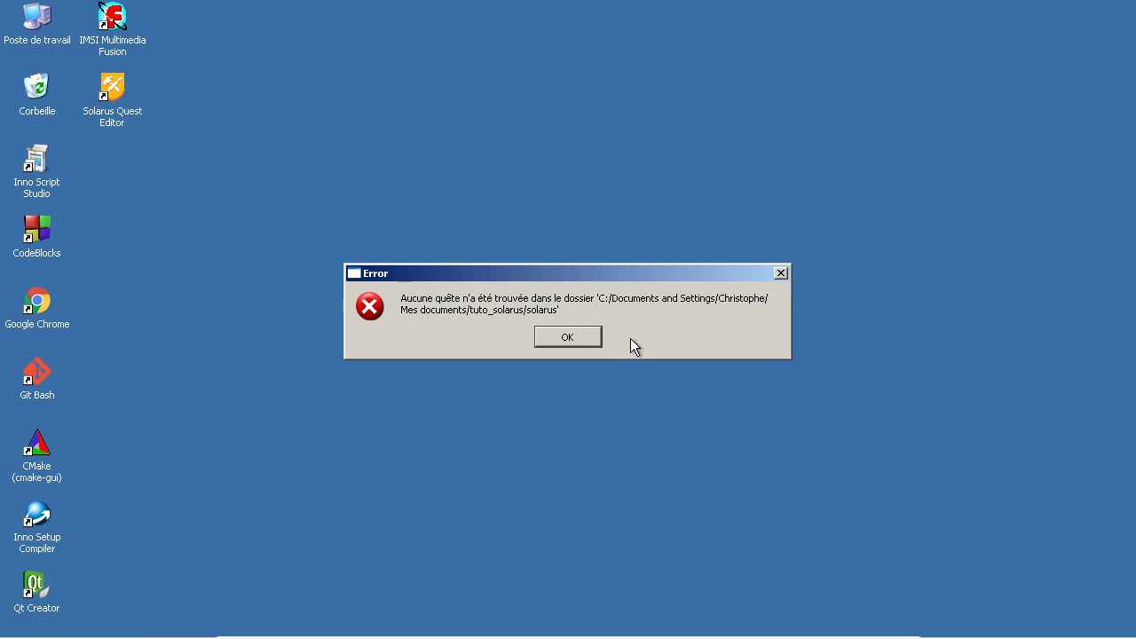
pyautogui.click(578, 334)
pyautogui.doubleClick(152, 20)
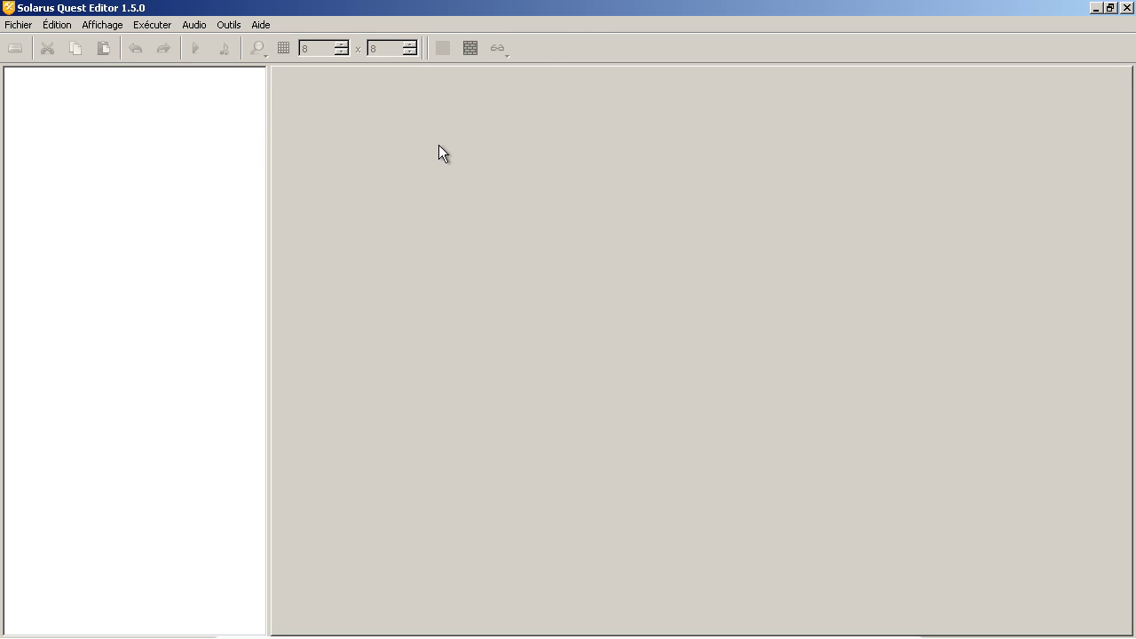
pyautogui.click(18, 25)
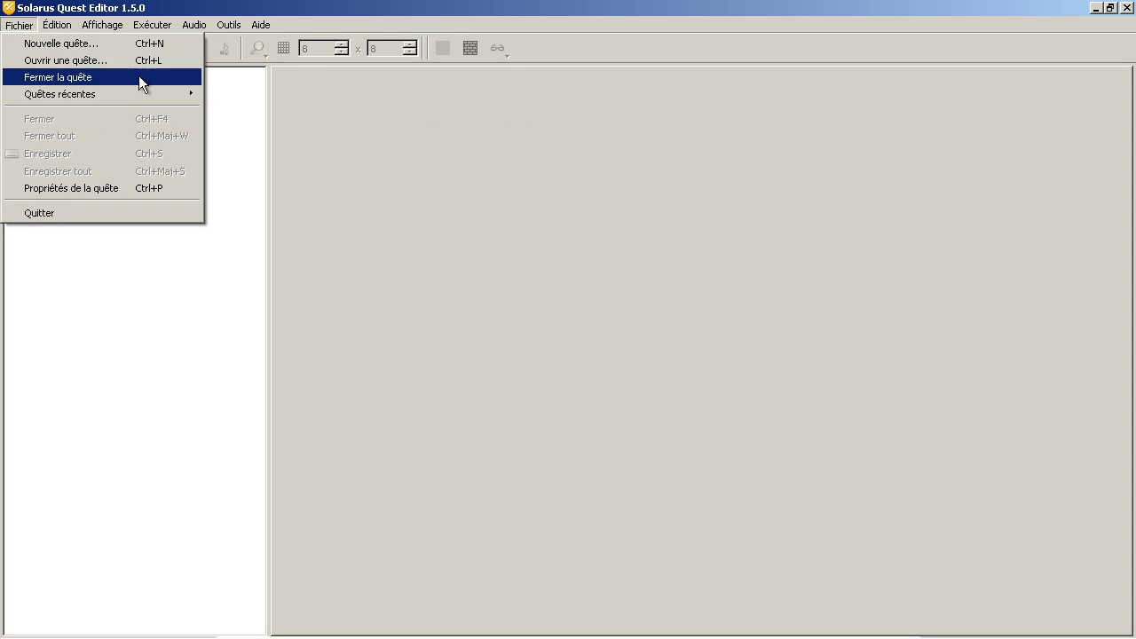
# Step: Create a new quest with tuto_solarus_en > solarus as its folder
pyautogui.click(40, 43)
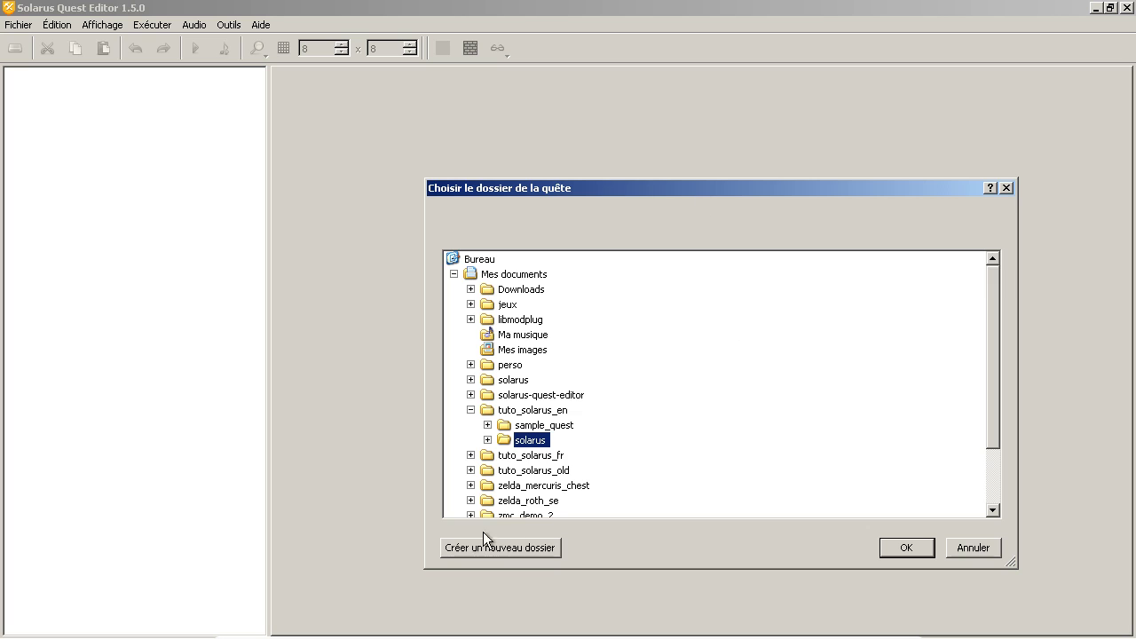
pyautogui.click(537, 411)
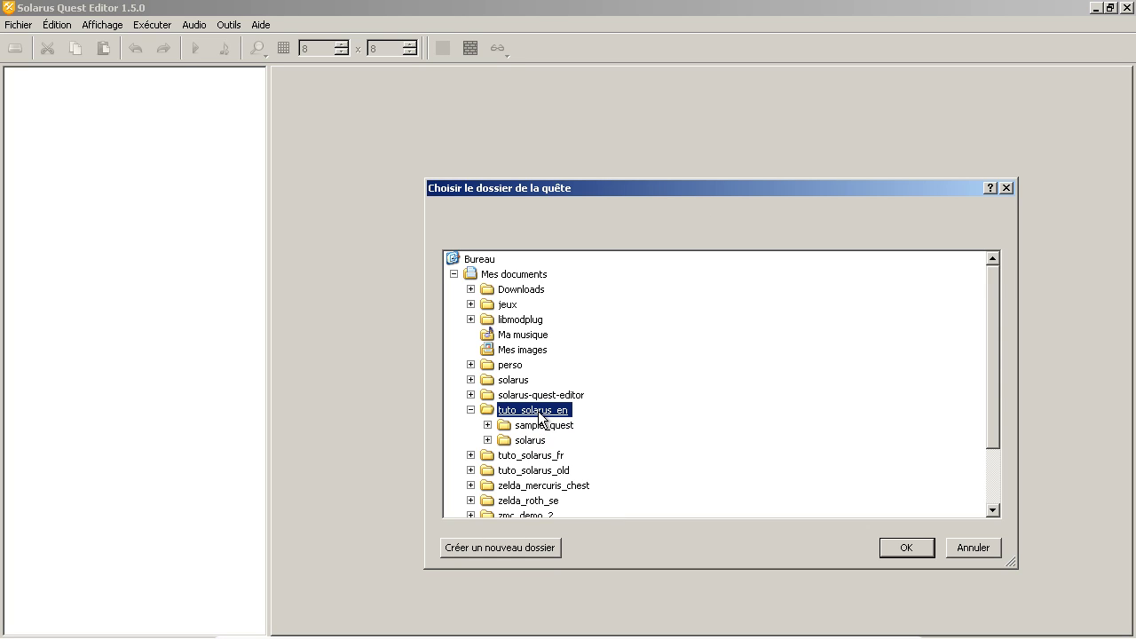
pyautogui.doubleClick(531, 440)
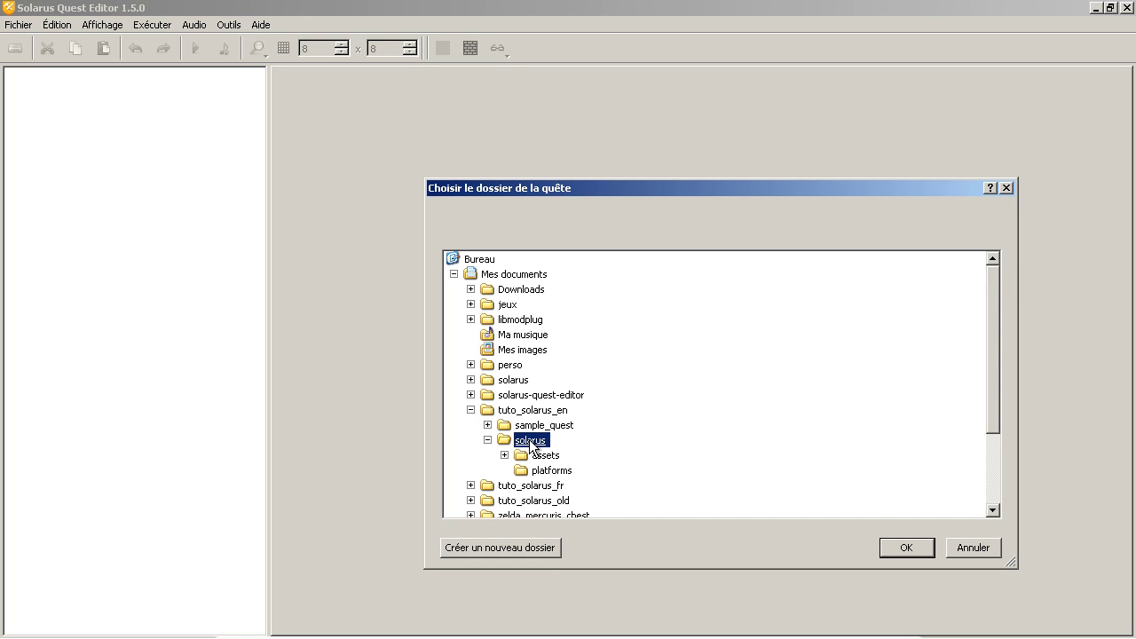
pyautogui.click(898, 546)
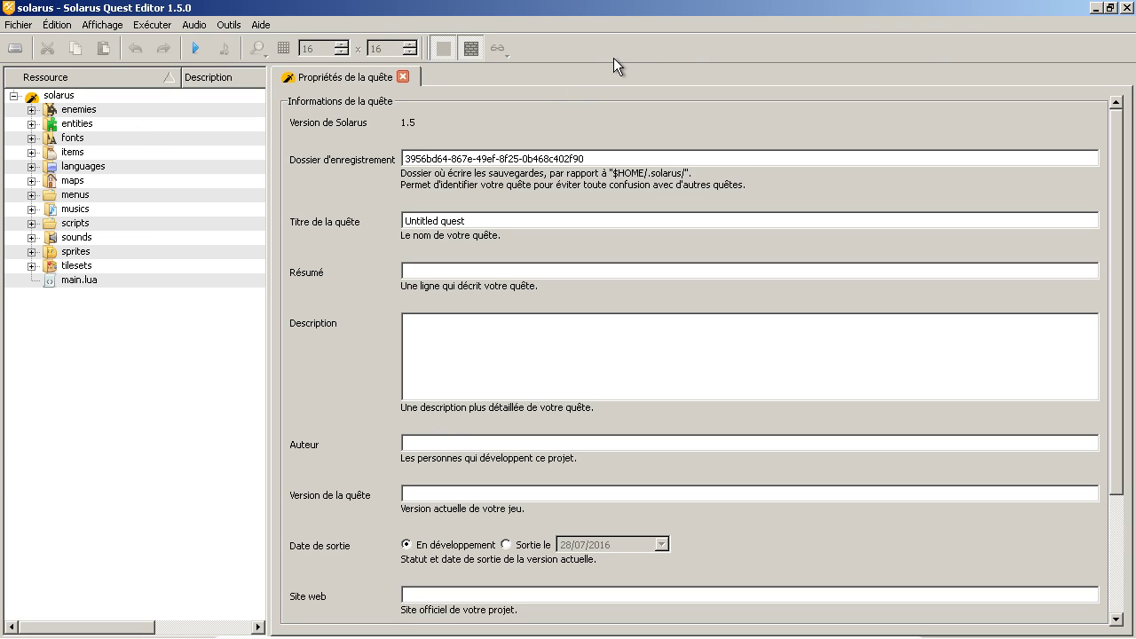
# Step: Run the Untitled quest, walk the hero around the brick room, then move the game window aside
pyautogui.click(198, 49)
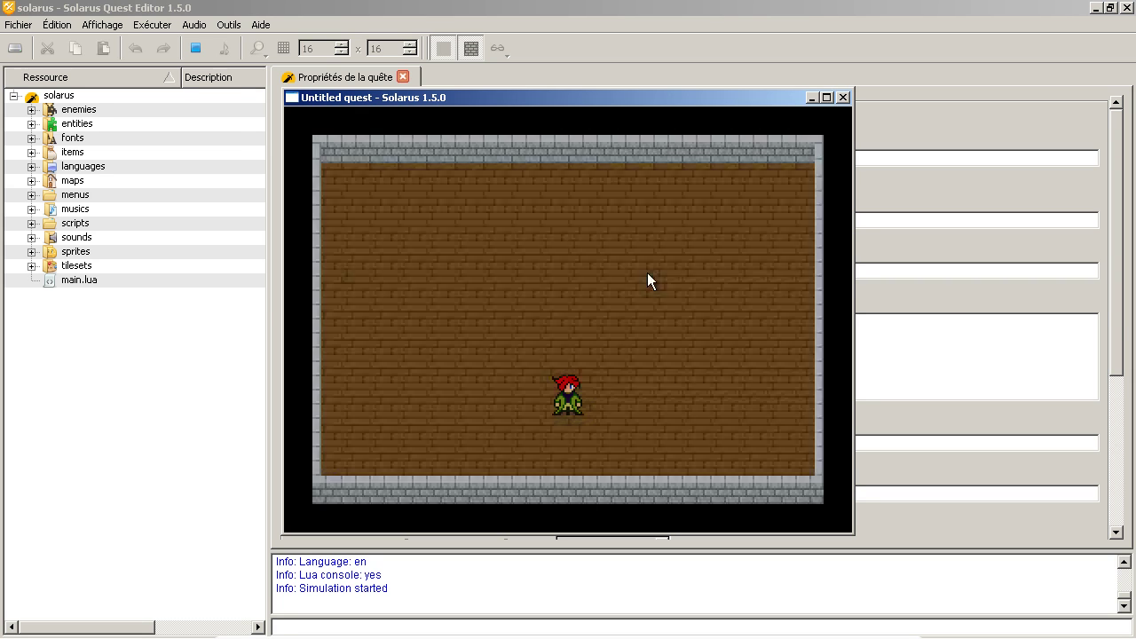
pyautogui.press('Up')
pyautogui.press('Left')
pyautogui.press('Down')
pyautogui.press('Right')
pyautogui.press('Right')
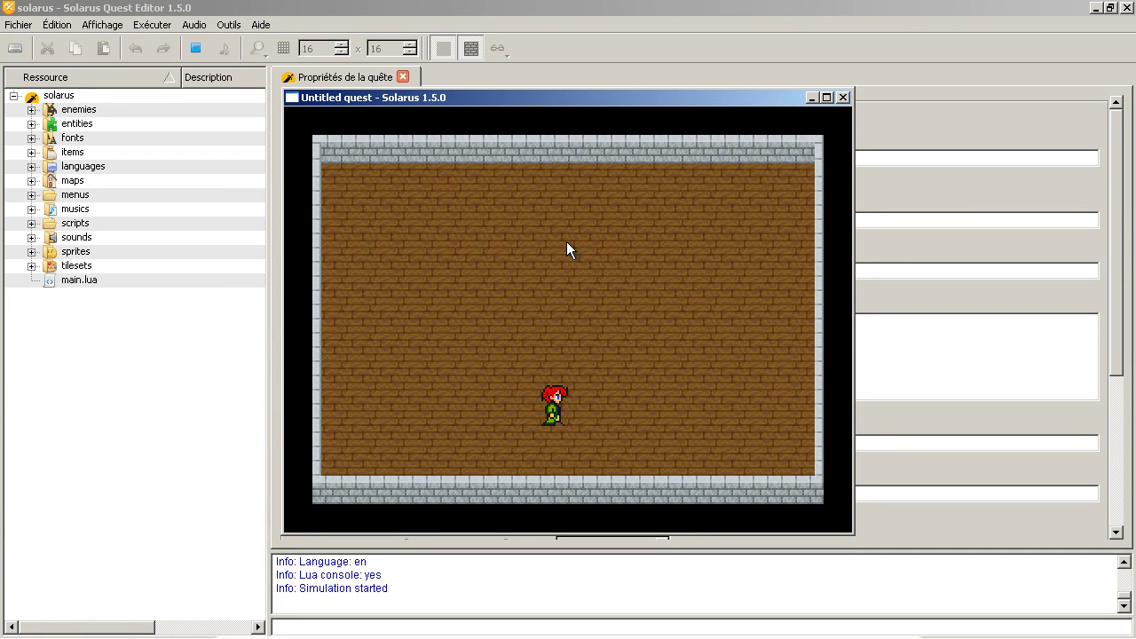
pyautogui.press('Right')
pyautogui.press('Up')
pyautogui.press('Left')
pyautogui.press('Down')
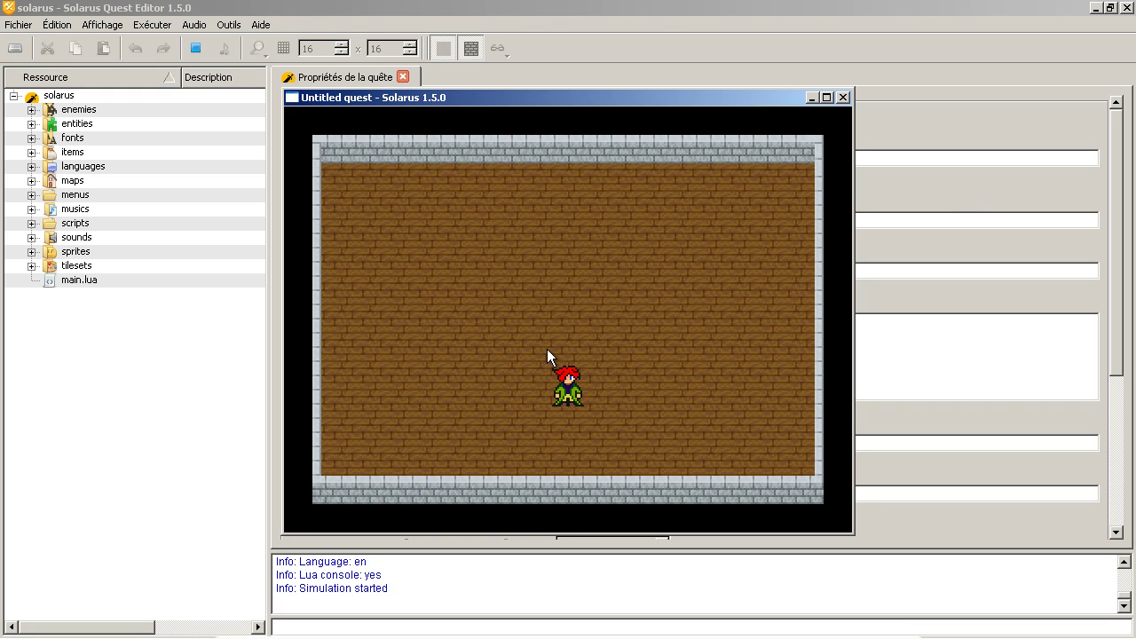
pyautogui.moveTo(491, 101); pyautogui.dragTo(549, 49)
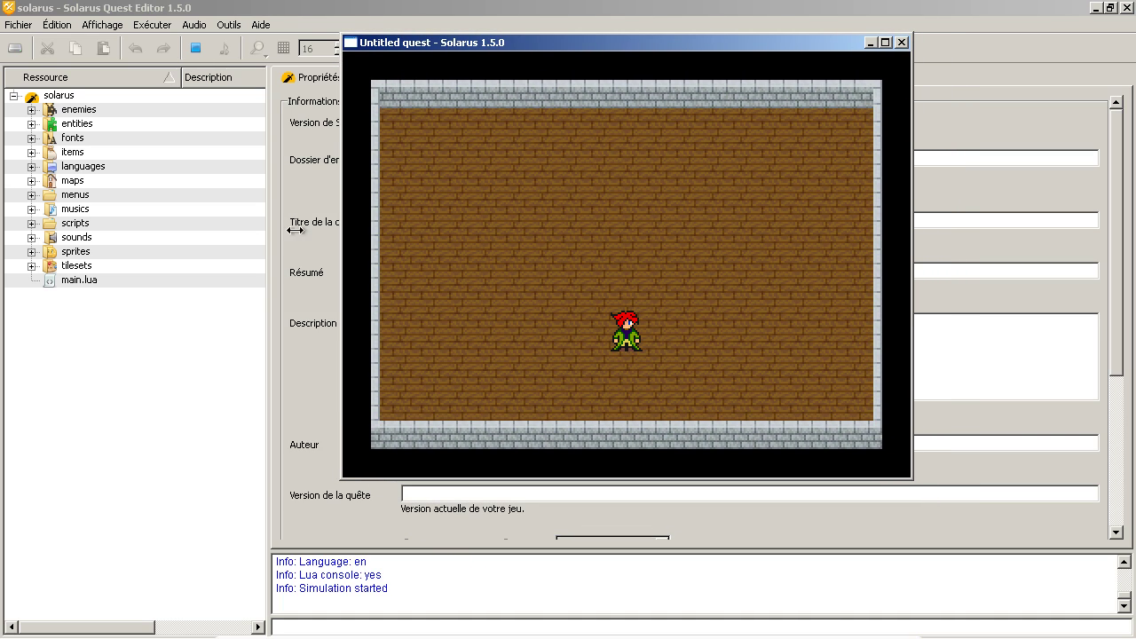
# Step: Open first_map from the maps resources in a map tab
pyautogui.click(31, 180)
pyautogui.doubleClick(89, 194)
pyautogui.scroll(-3, 859, 267)
pyautogui.scroll(-3, 815, 291)
pyautogui.scroll(3, 727, 335)
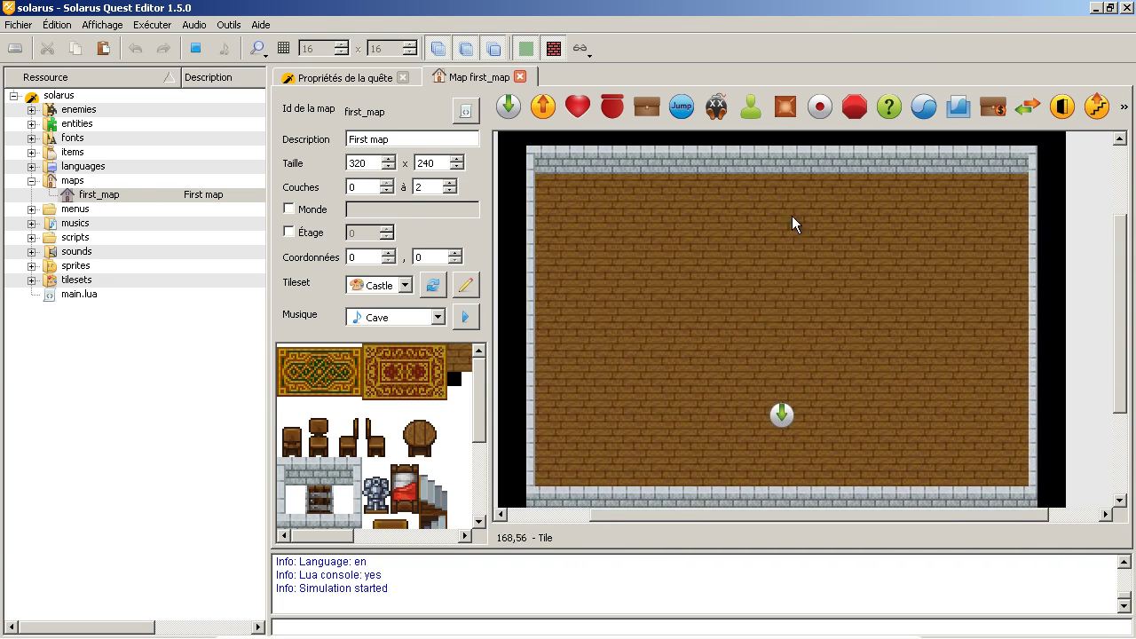
pyautogui.scroll(2, 784, 275)
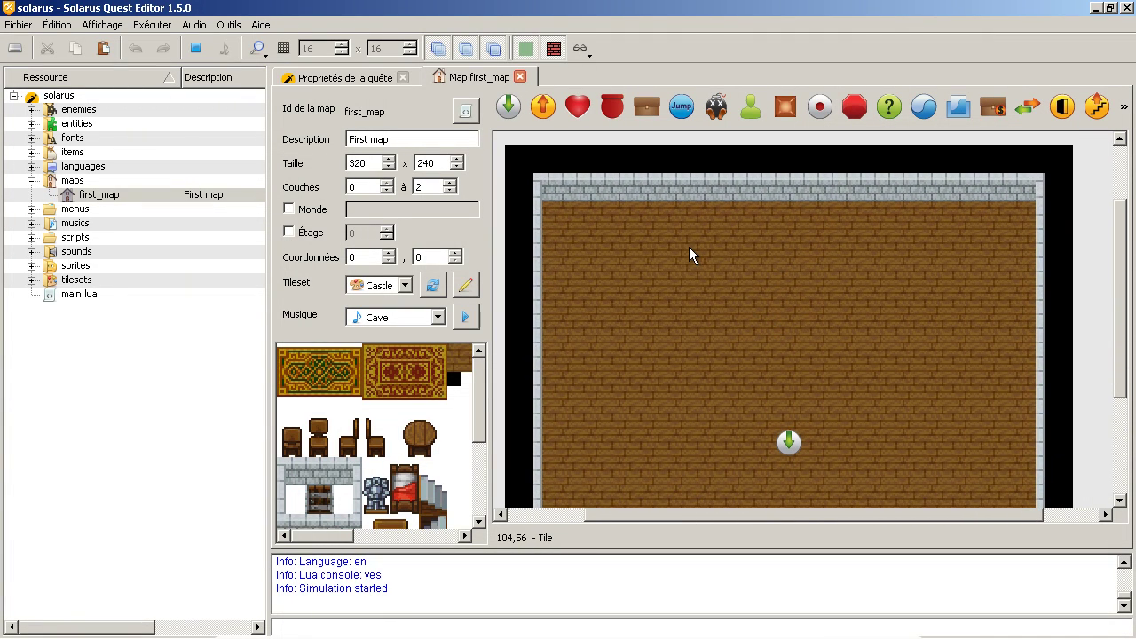
# Step: Expand sprites > main_heroes to list eldran, robyne, sword_electricity, sword and trail
pyautogui.click(32, 223)
pyautogui.click(31, 223)
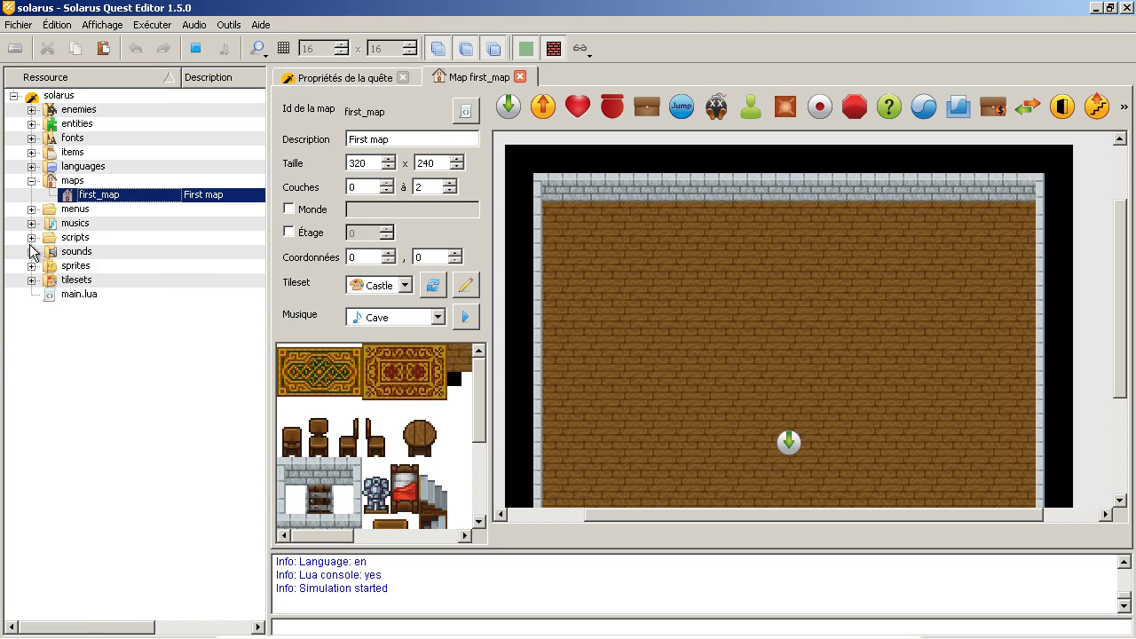
pyautogui.click(31, 251)
pyautogui.click(31, 252)
pyautogui.click(31, 265)
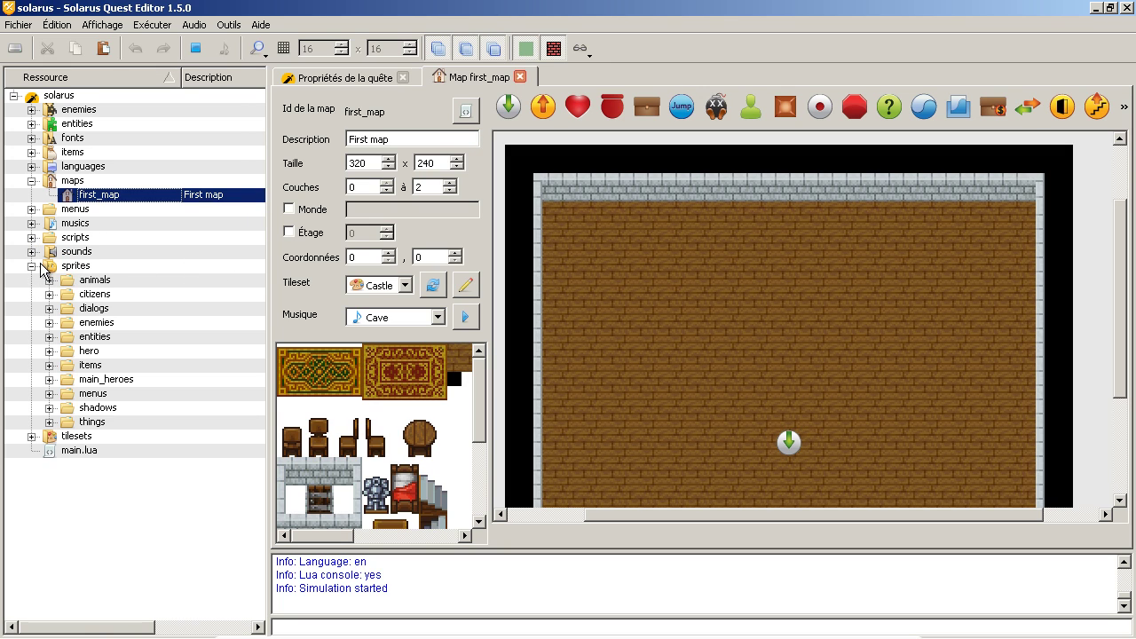
pyautogui.click(49, 379)
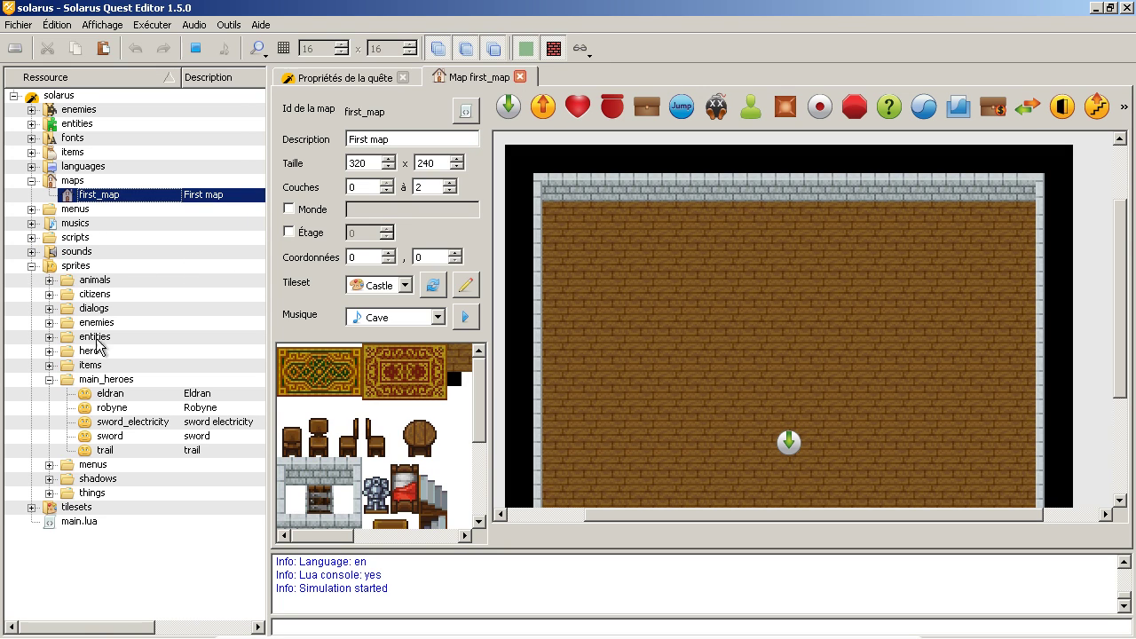
# Step: Open the eldran sprite and the castle tileset for editing
pyautogui.doubleClick(111, 395)
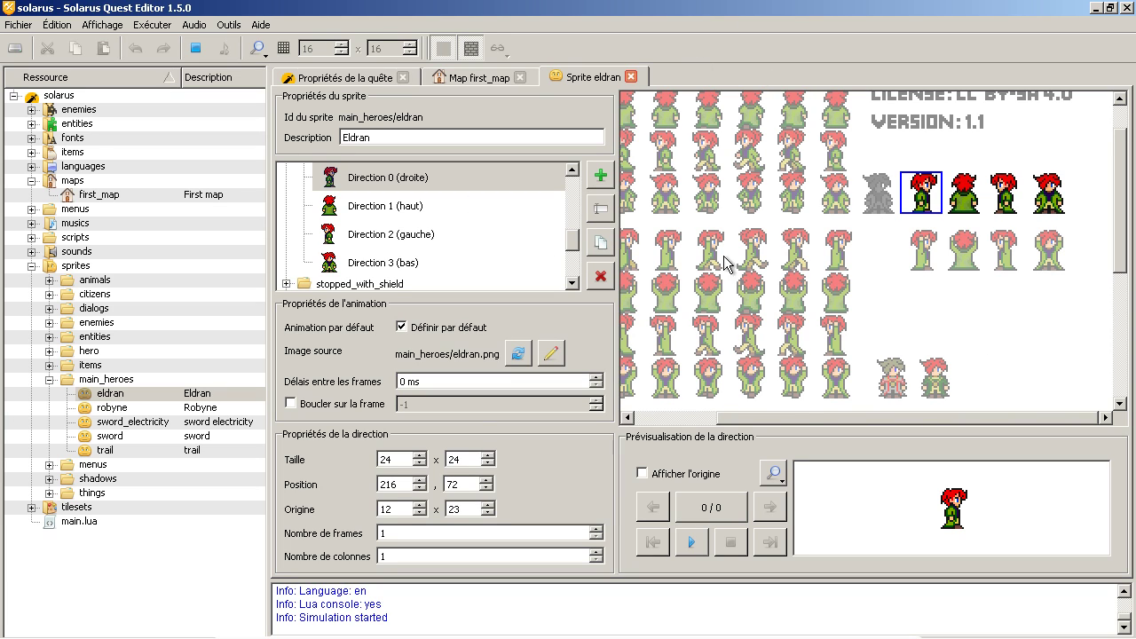
pyautogui.click(32, 507)
pyautogui.click(92, 522)
pyautogui.doubleClick(92, 522)
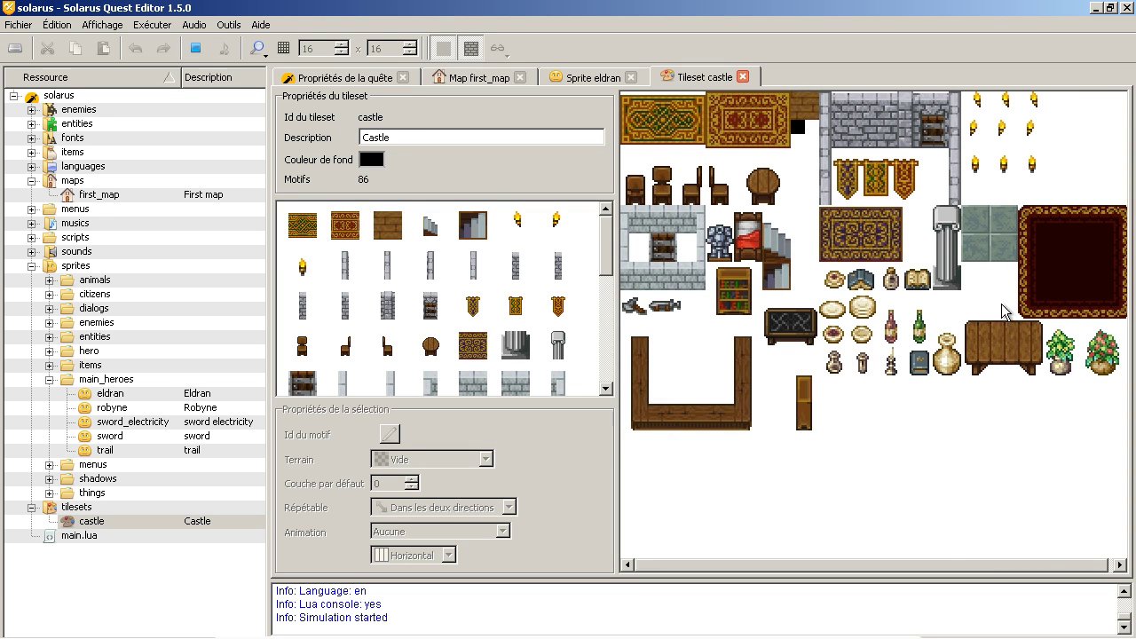
pyautogui.moveTo(946, 564); pyautogui.dragTo(978, 560)
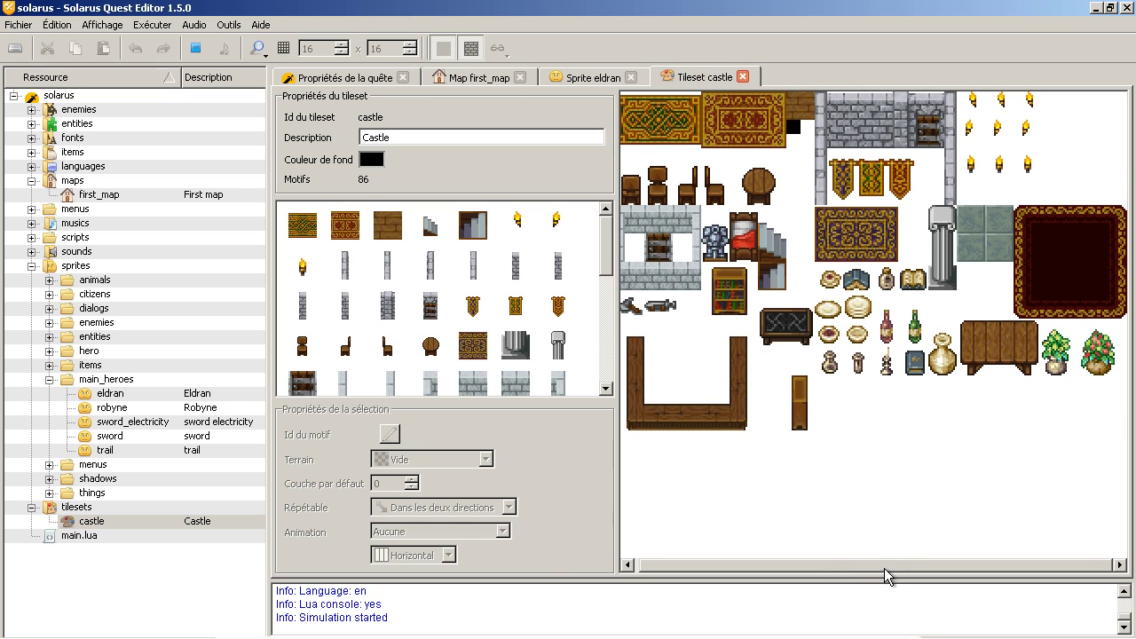
pyautogui.moveTo(884, 568); pyautogui.dragTo(852, 563)
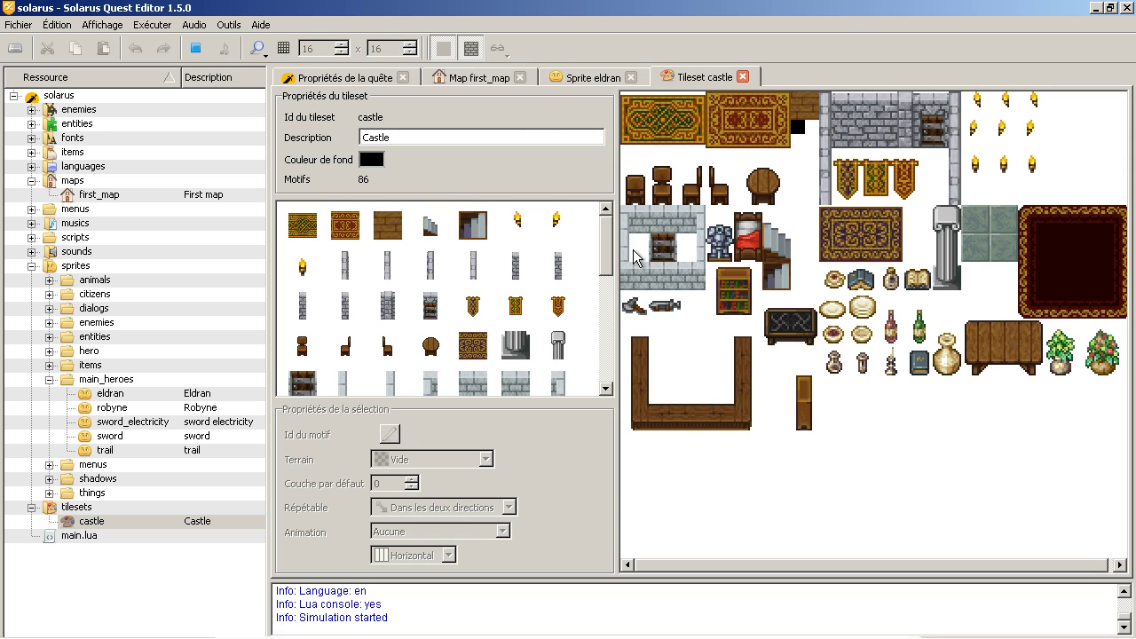
# Step: Expand the languages, items and fonts folders in the resource tree
pyautogui.click(32, 167)
pyautogui.click(32, 153)
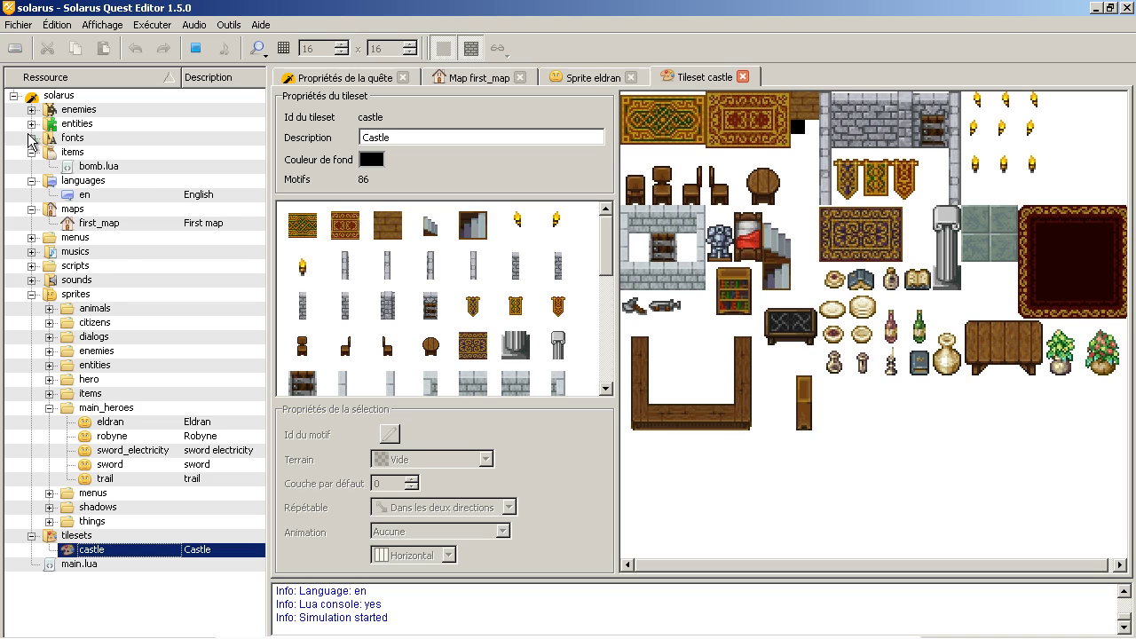
pyautogui.click(32, 138)
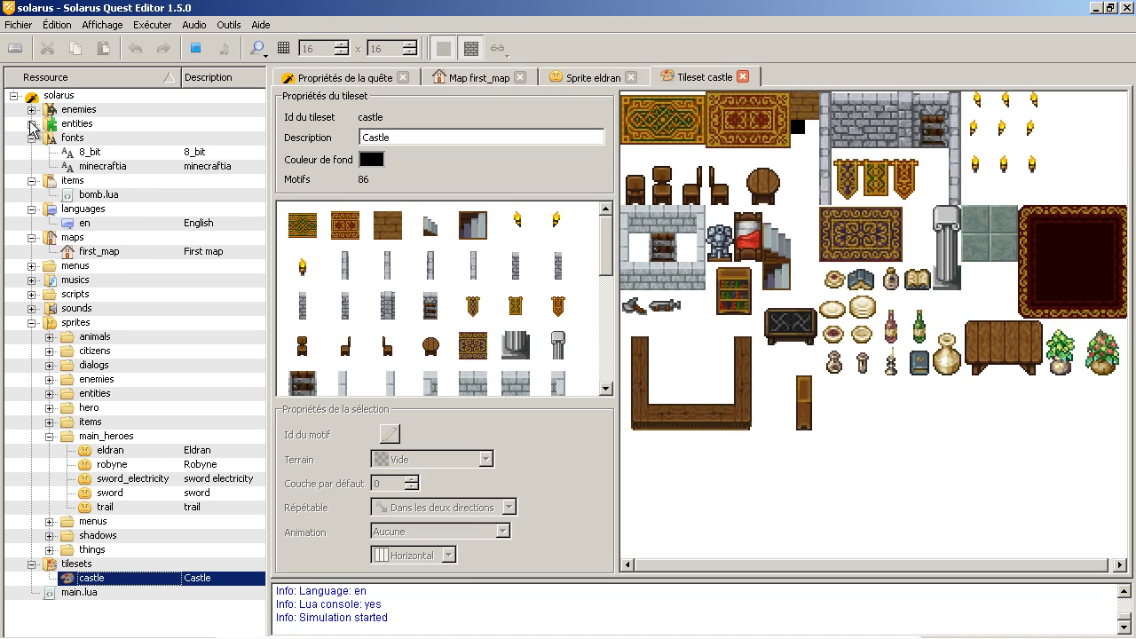
# Step: Reveal slime_green under enemies, then collapse all resource folders and select main.lua
pyautogui.click(32, 110)
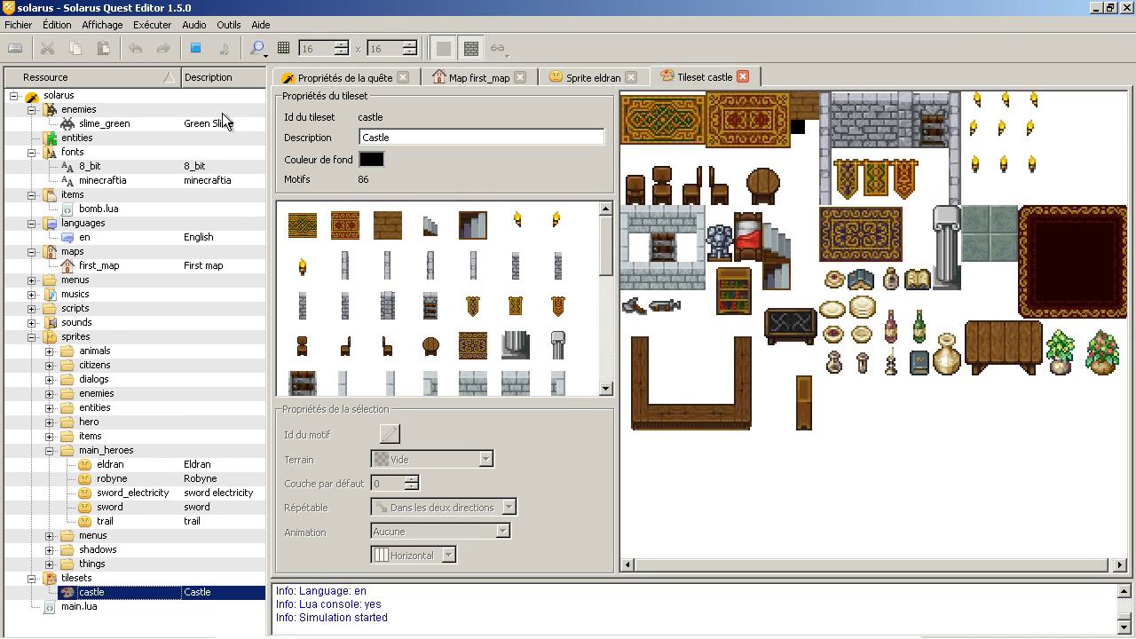
pyautogui.click(32, 337)
pyautogui.click(32, 252)
pyautogui.click(32, 224)
pyautogui.click(32, 195)
pyautogui.click(32, 153)
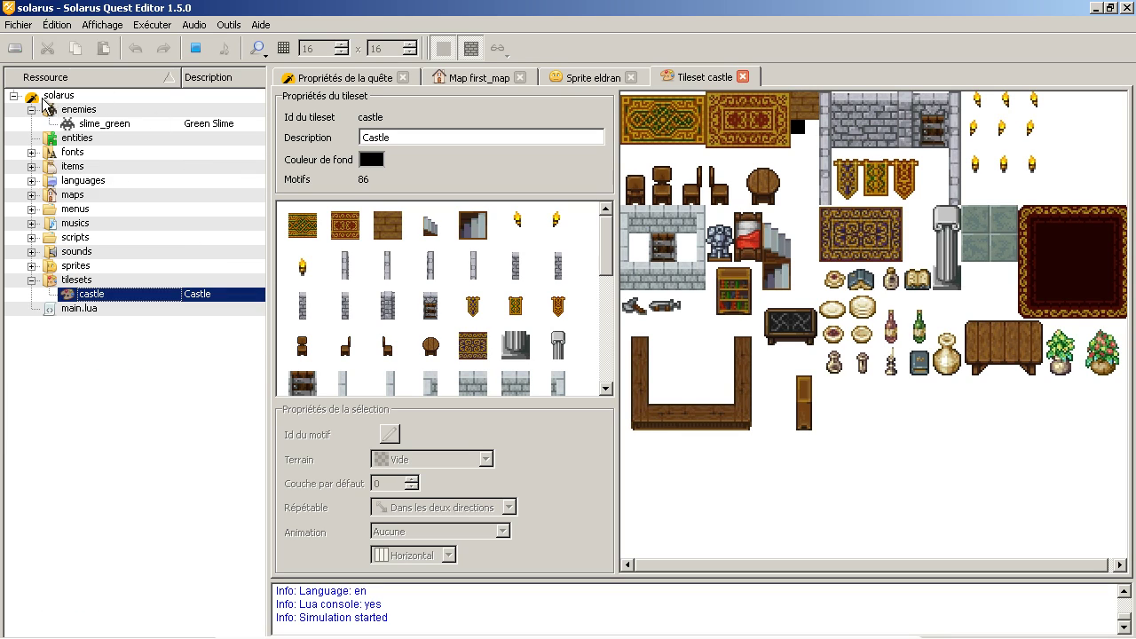
pyautogui.click(32, 109)
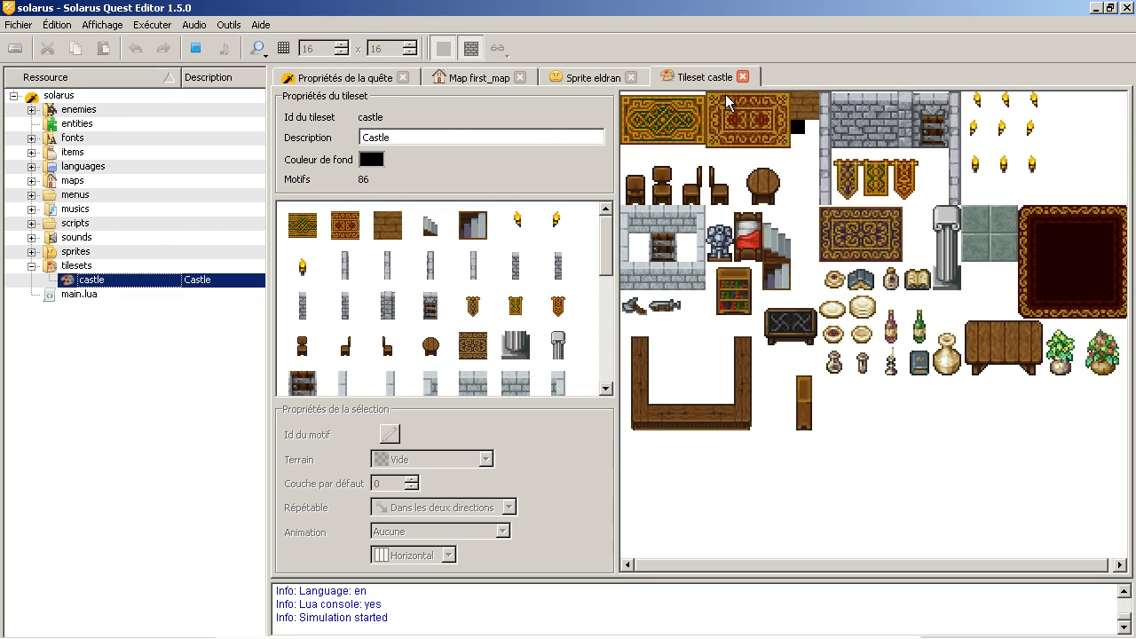
pyautogui.click(31, 265)
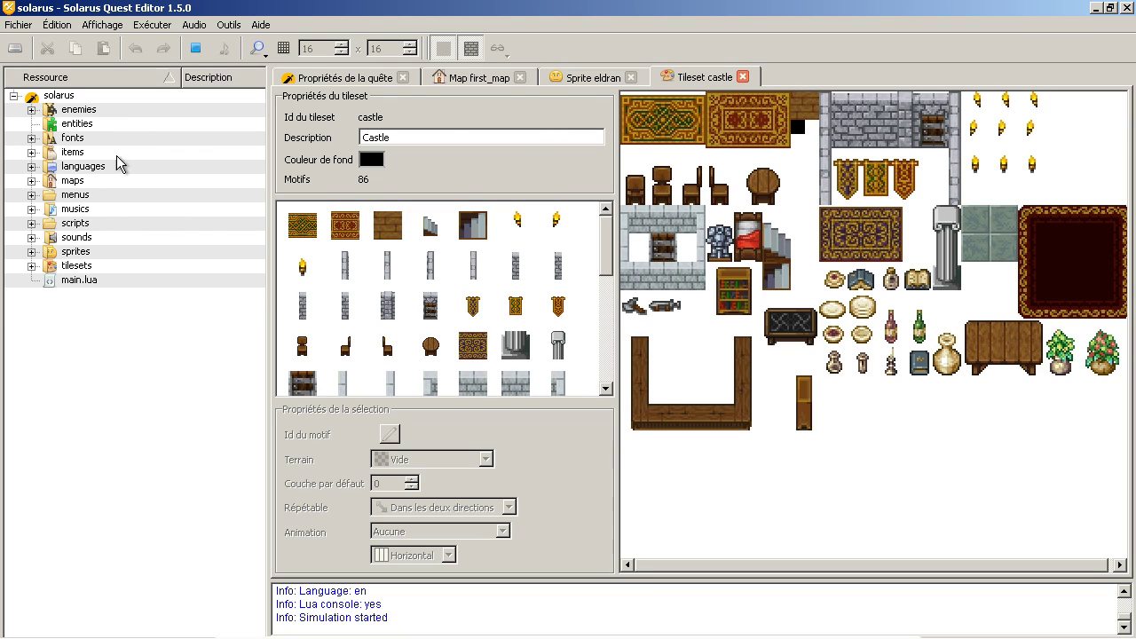
pyautogui.click(80, 281)
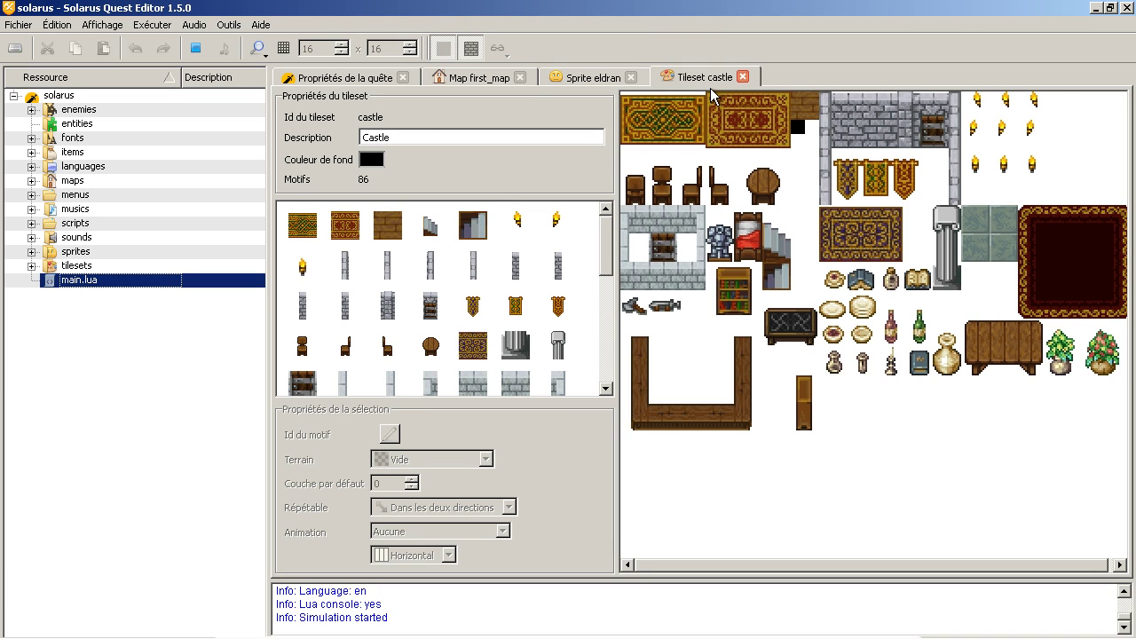
# Step: Close the castle tileset tab, pick eldran's stopped animation, and close the running game window
pyautogui.click(743, 76)
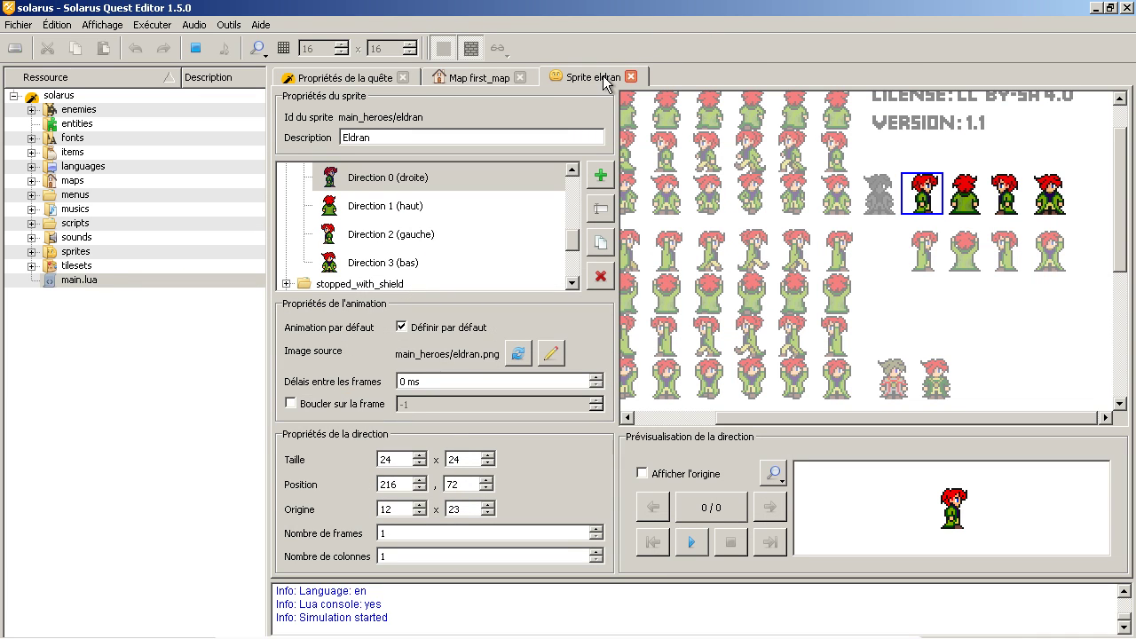
pyautogui.click(896, 333)
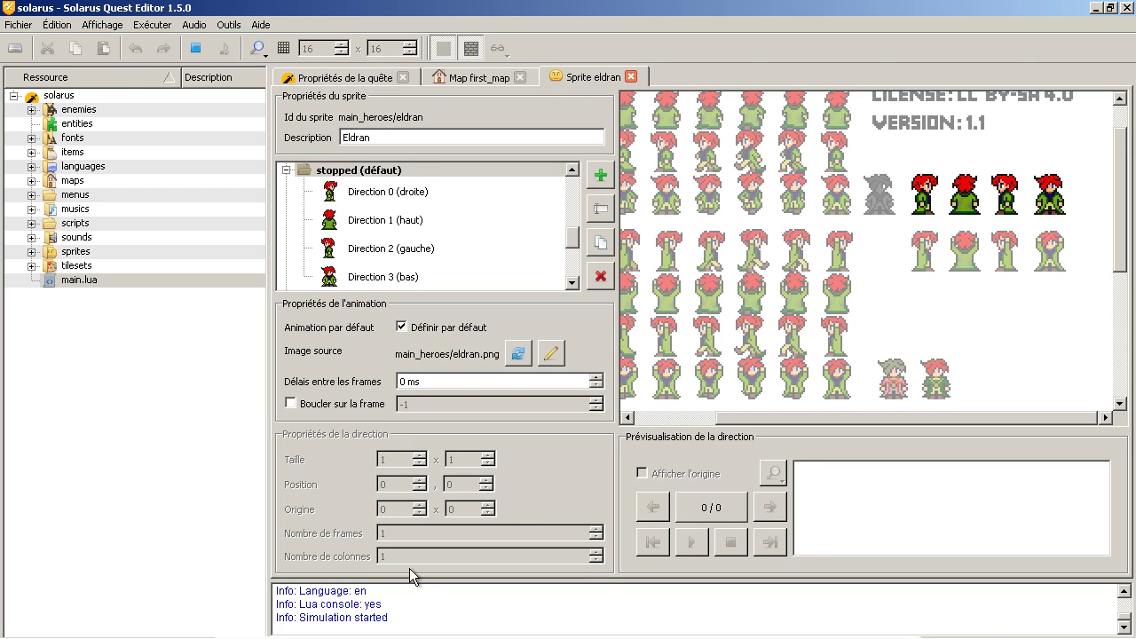
pyautogui.click(693, 627)
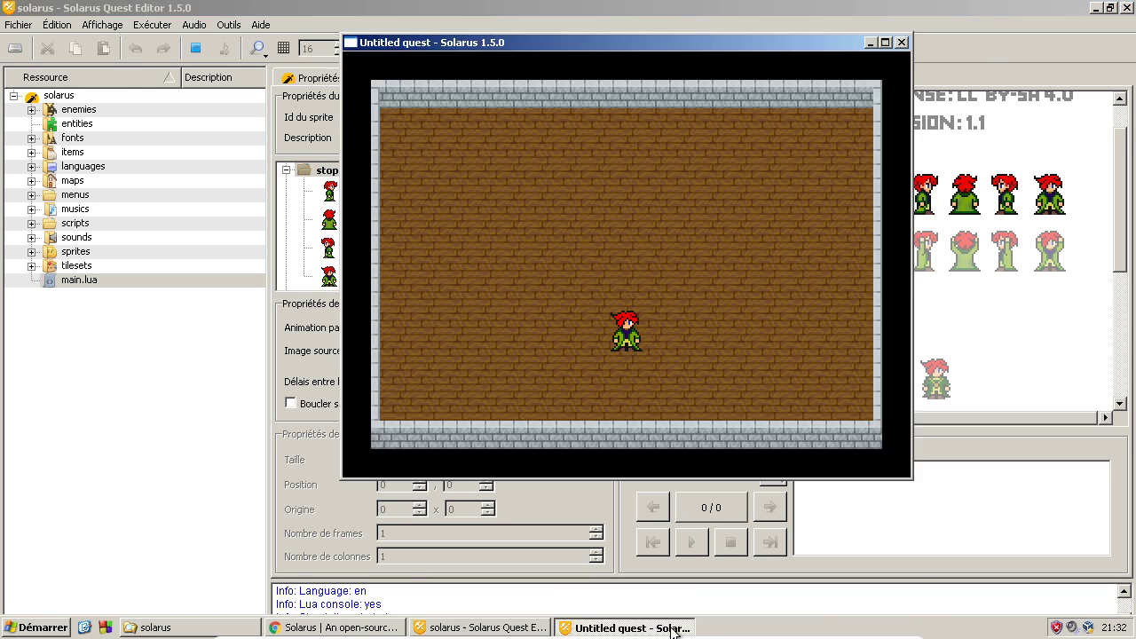
pyautogui.click(900, 43)
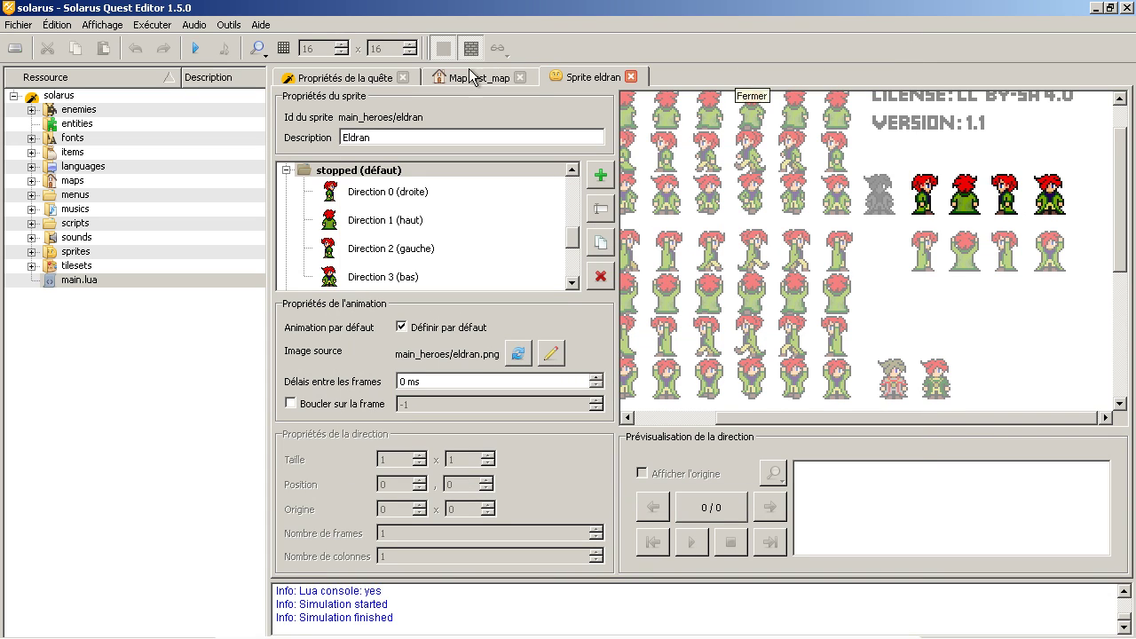
# Step: Replace the quest title 'Untitled quest' with 'Tutorial Quest' in the quest properties
pyautogui.click(298, 76)
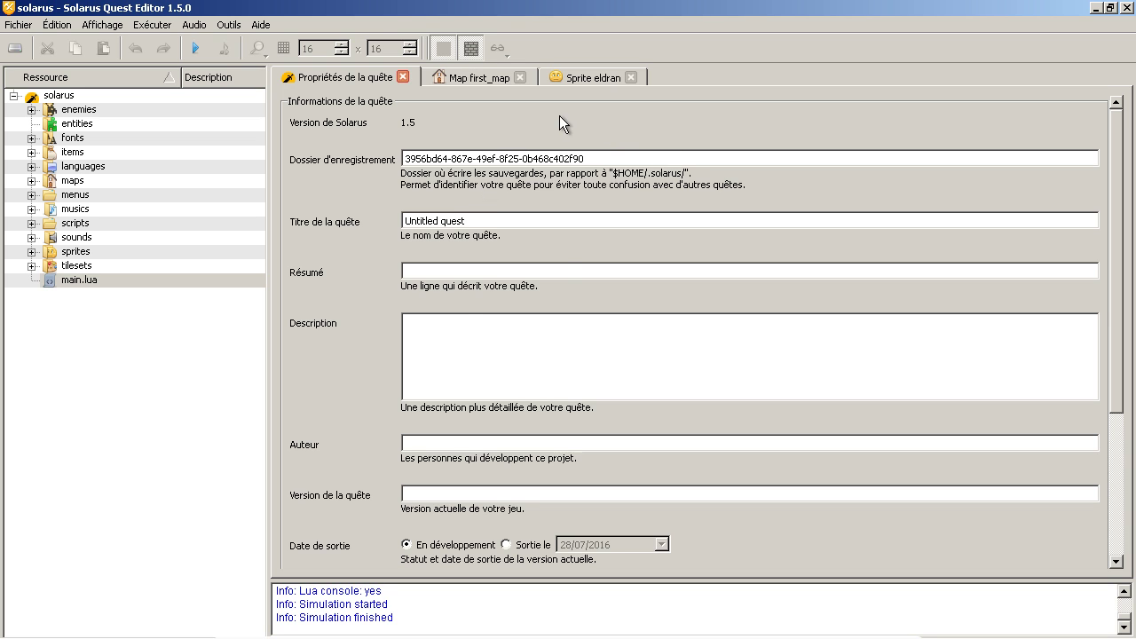
pyautogui.scroll(-4, 418, 391)
pyautogui.scroll(4, 639, 391)
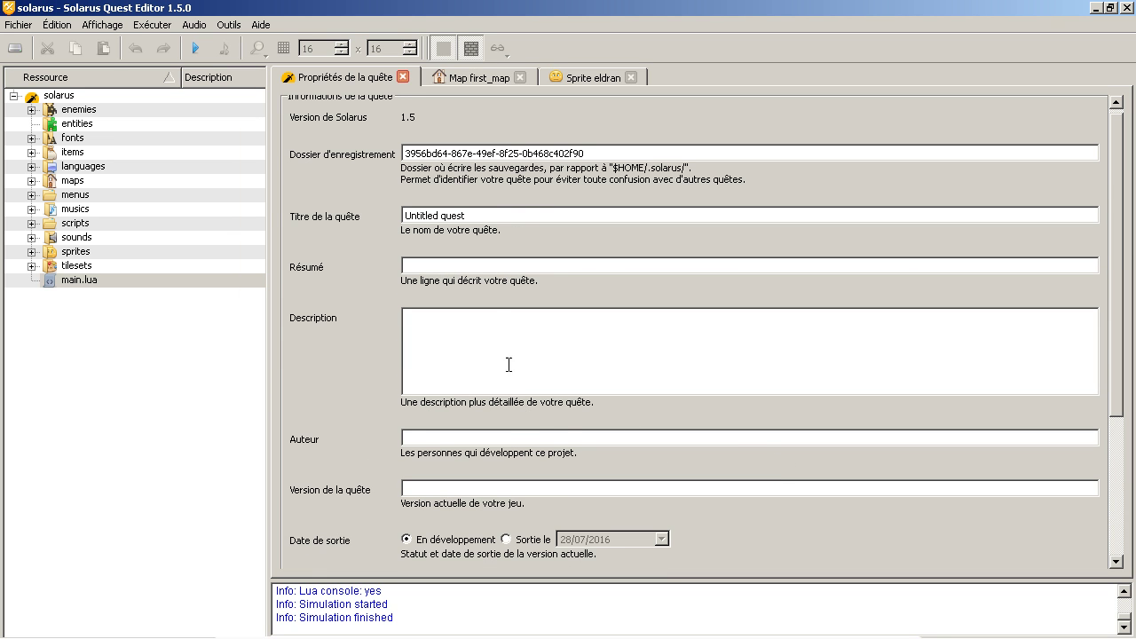
pyautogui.moveTo(489, 211); pyautogui.dragTo(345, 206)
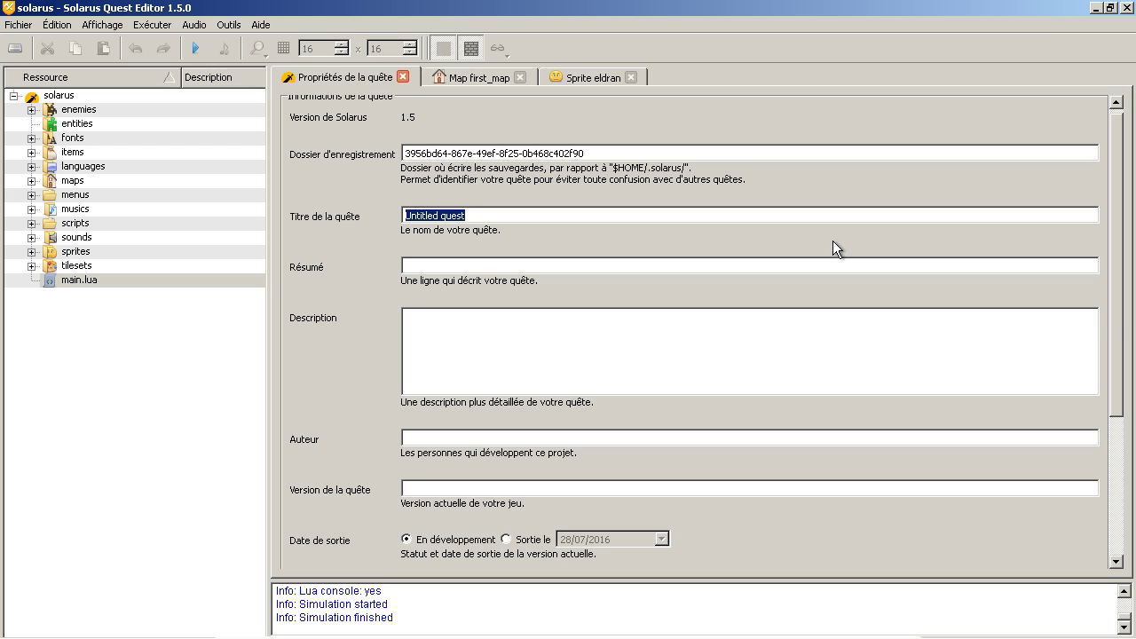
pyautogui.write('Tutoria')
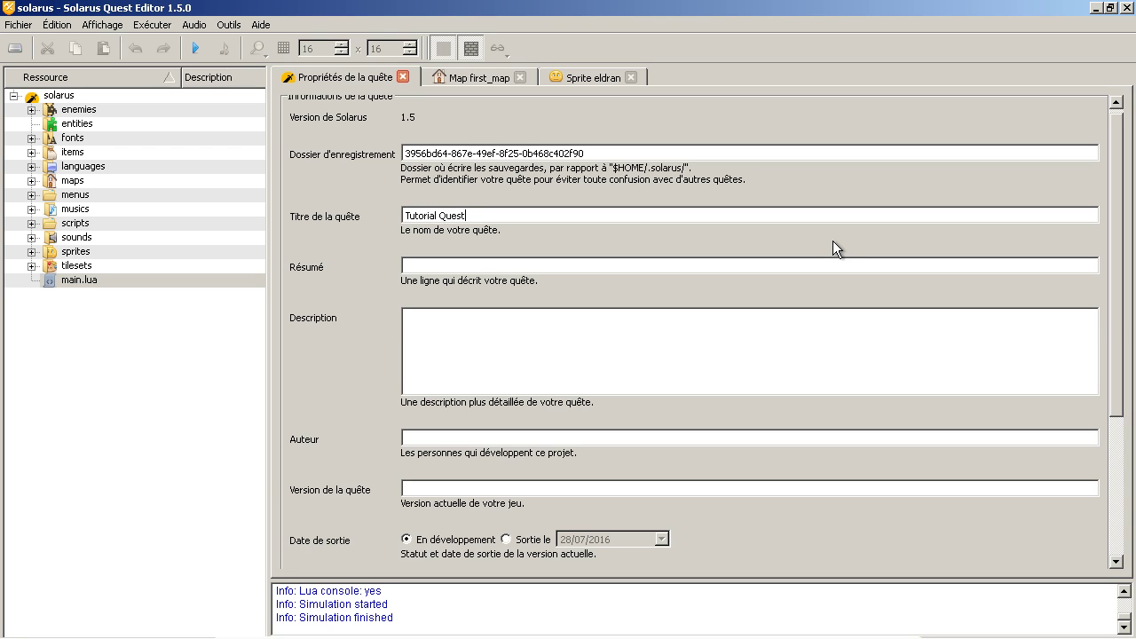
pyautogui.click(484, 266)
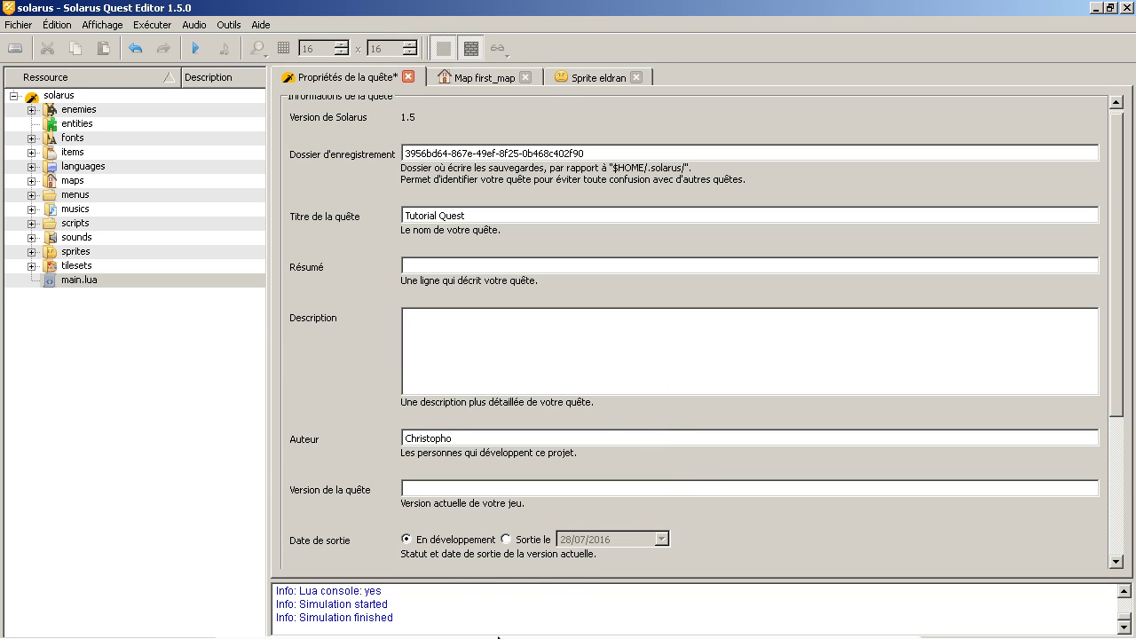
# Step: Fill in the author's name and save the project
pyautogui.scroll(-3, 586, 170)
pyautogui.scroll(2, 599, 273)
pyautogui.click(599, 273)
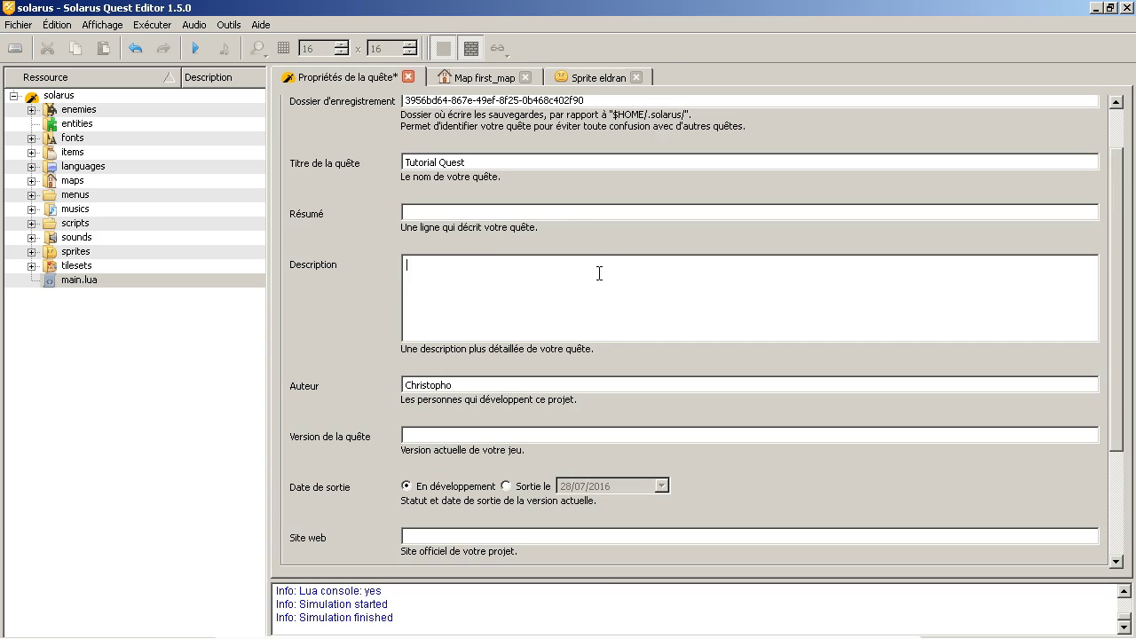
pyautogui.scroll(1, 391, 268)
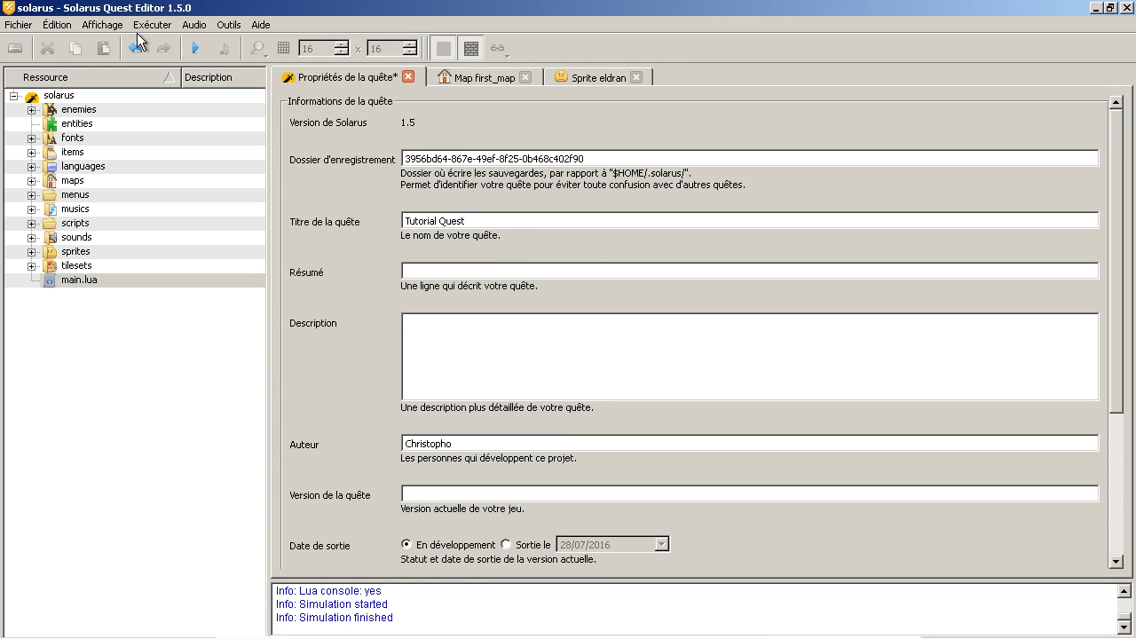
pyautogui.click(15, 49)
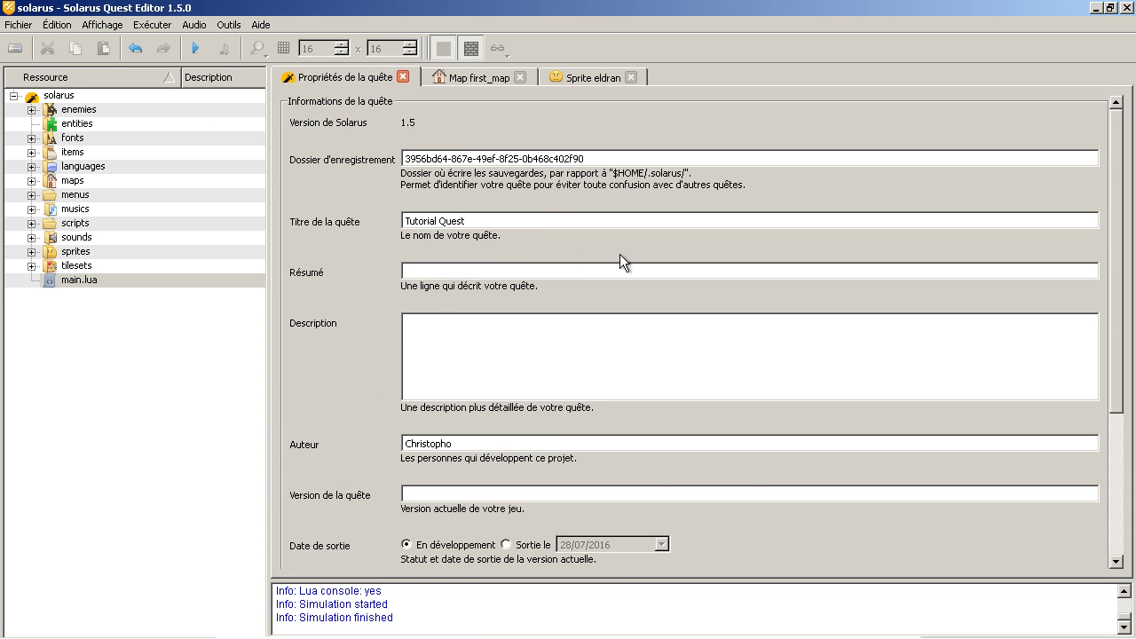
pyautogui.click(195, 48)
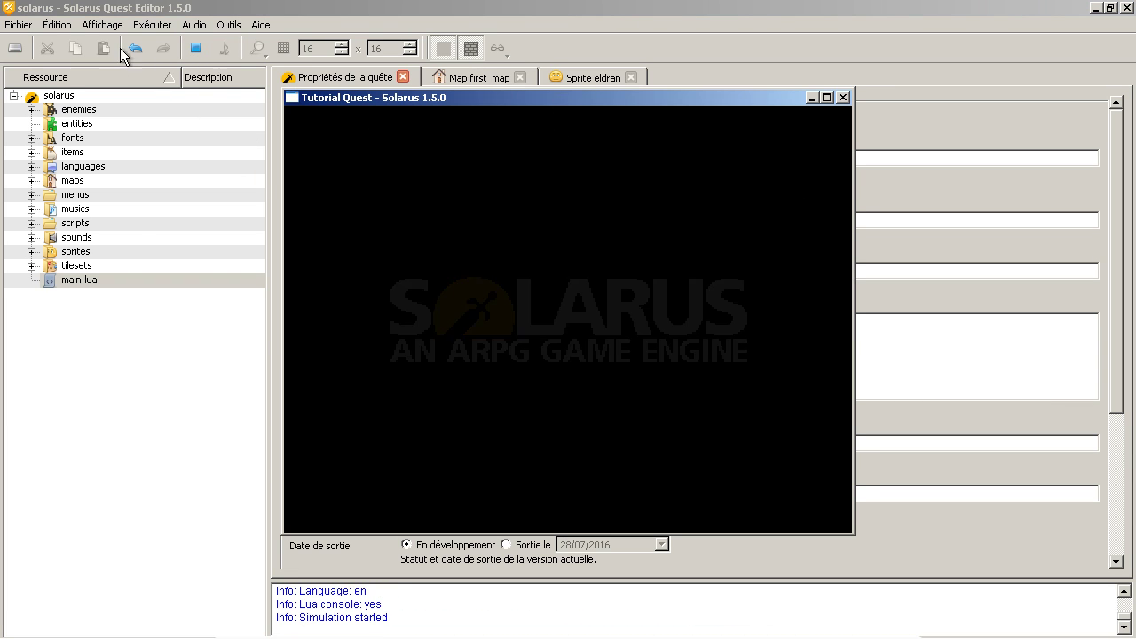
pyautogui.moveTo(327, 97); pyautogui.dragTo(554, 265)
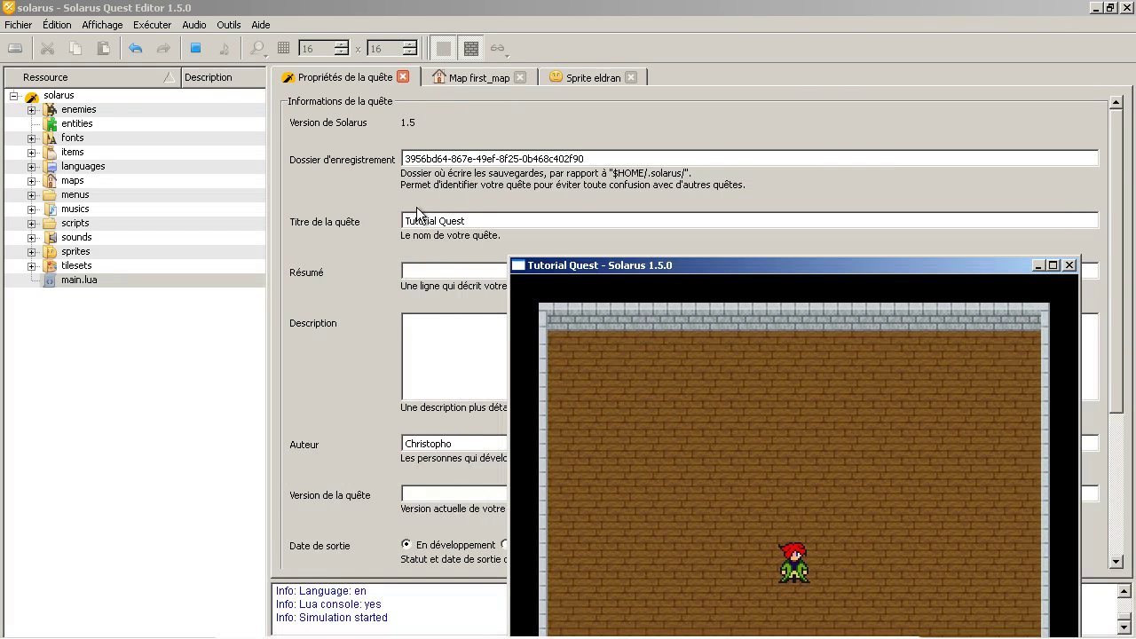
pyautogui.moveTo(646, 264); pyautogui.dragTo(554, 98)
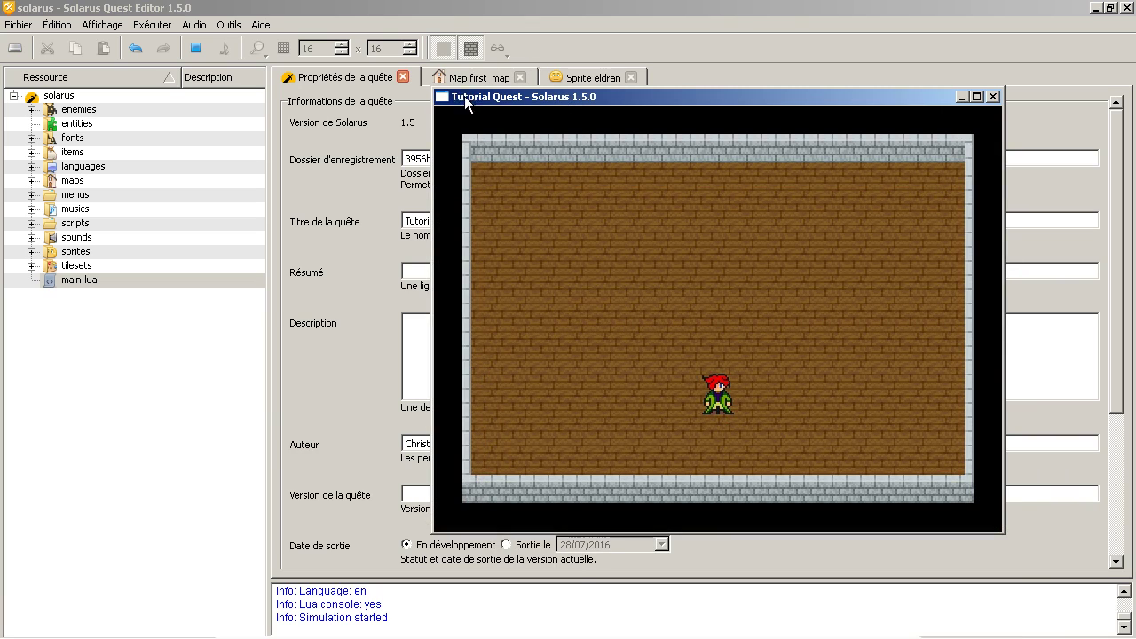
pyautogui.moveTo(696, 103); pyautogui.dragTo(571, 79)
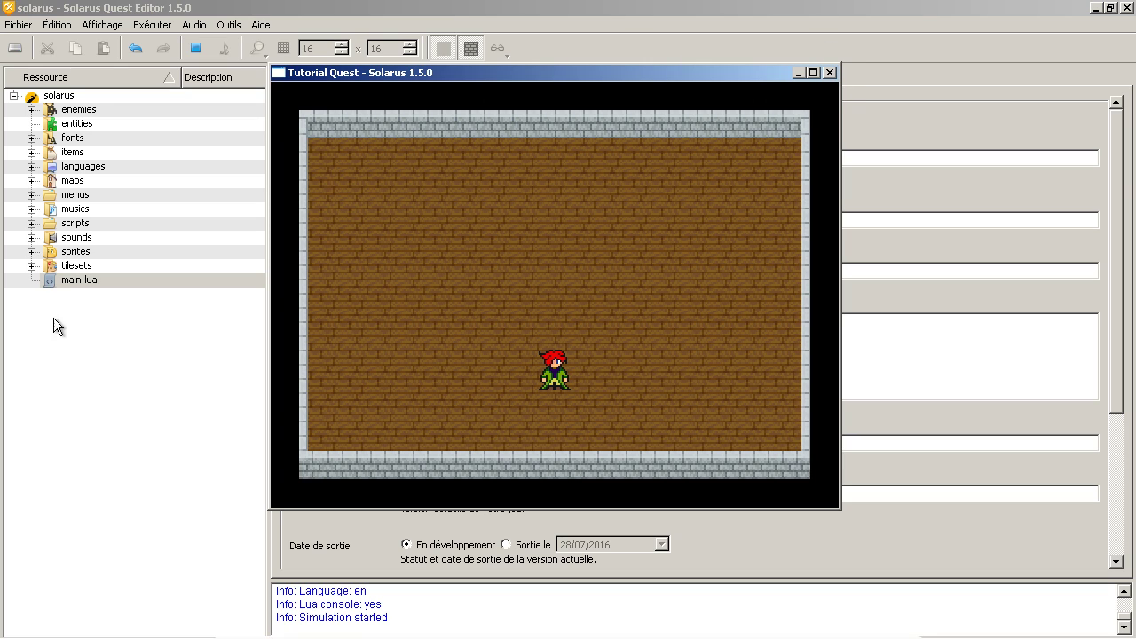
# Step: Expand and collapse the sounds, musics, menus and maps folders to review the quest resources
pyautogui.click(31, 237)
pyautogui.click(31, 209)
pyautogui.click(31, 194)
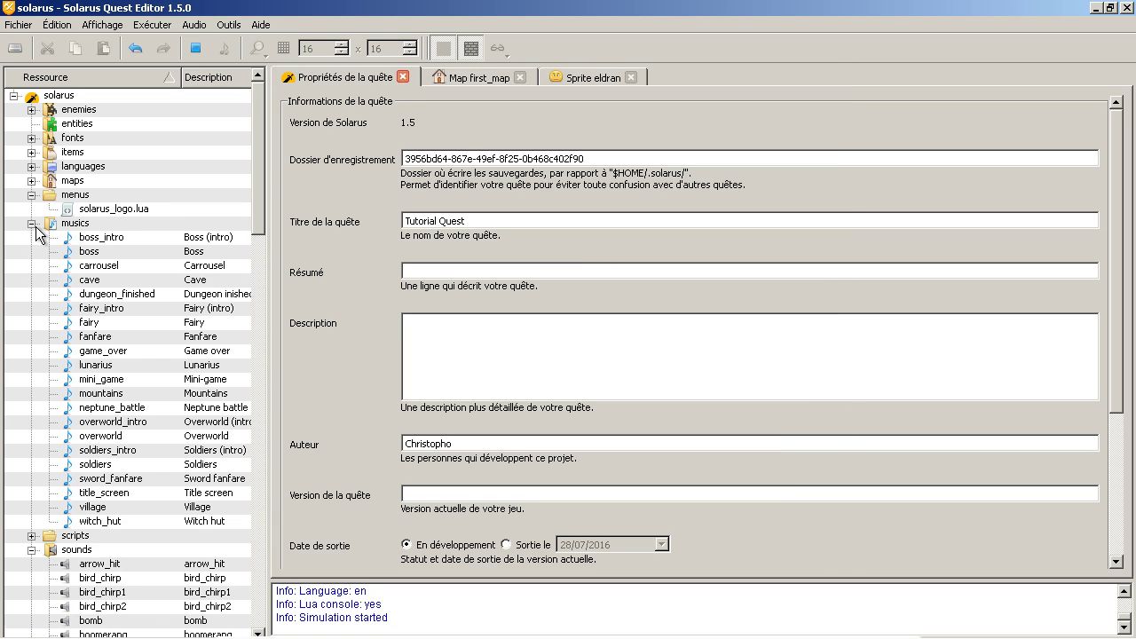
pyautogui.click(31, 222)
pyautogui.click(31, 181)
pyautogui.click(31, 208)
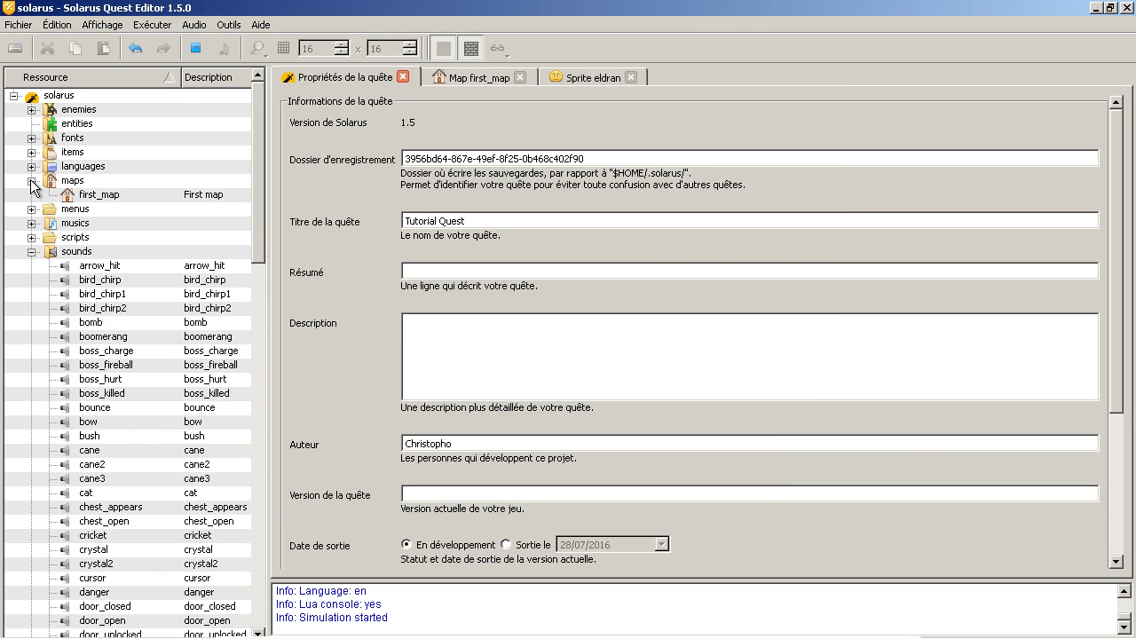
pyautogui.click(31, 181)
pyautogui.click(31, 237)
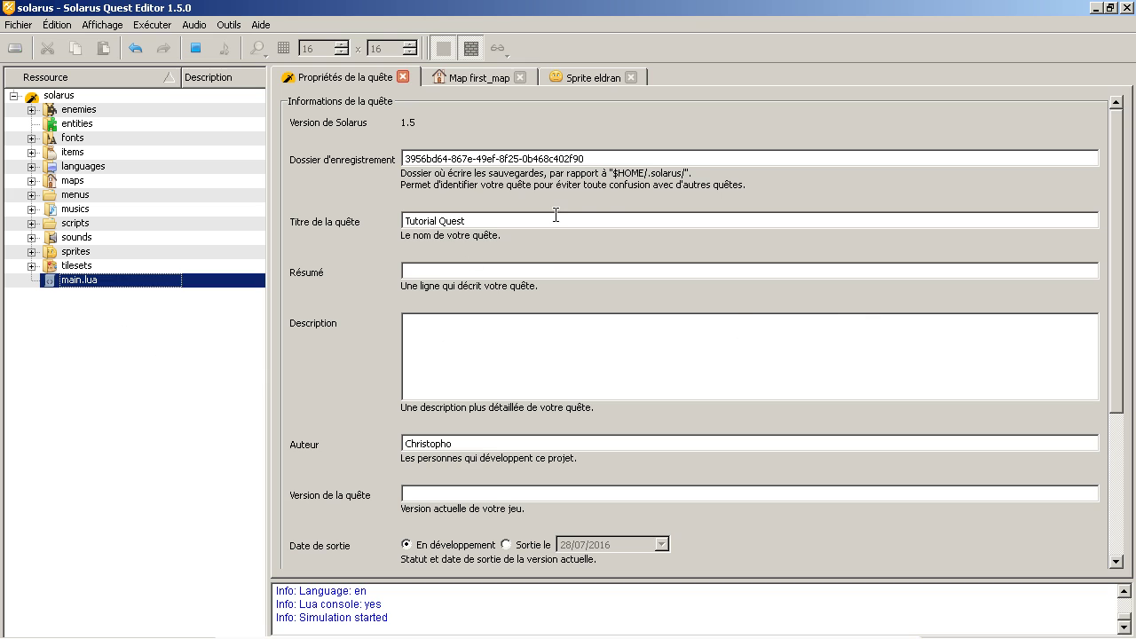
pyautogui.click(628, 119)
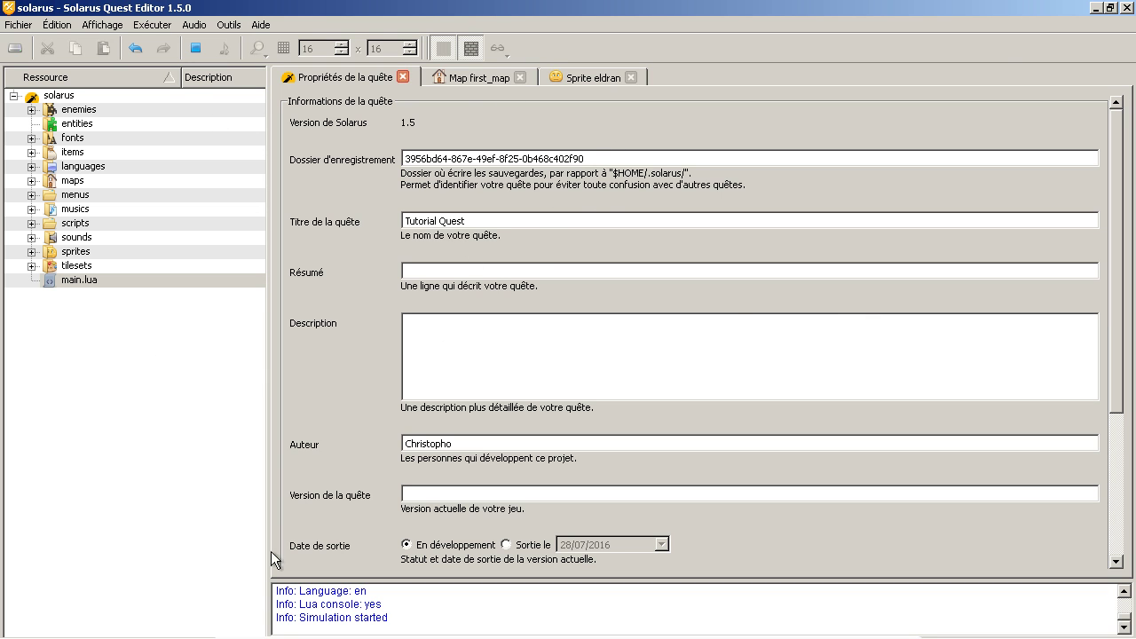
# Step: Bring the running Tutorial Quest game window forward and close it
pyautogui.moveTo(524, 630)
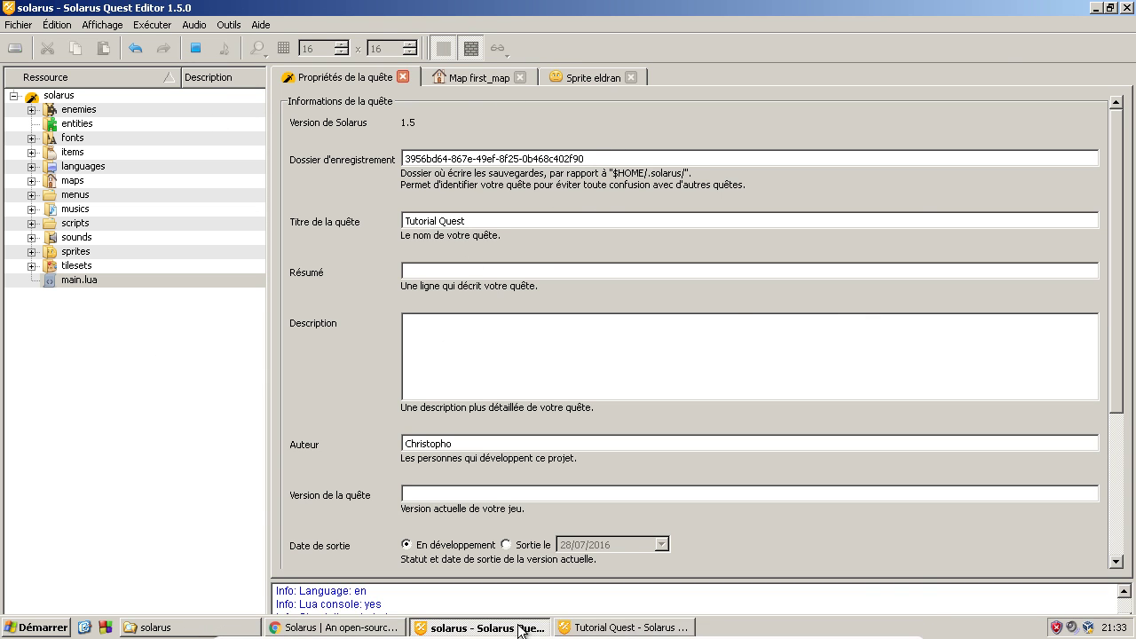
pyautogui.click(632, 627)
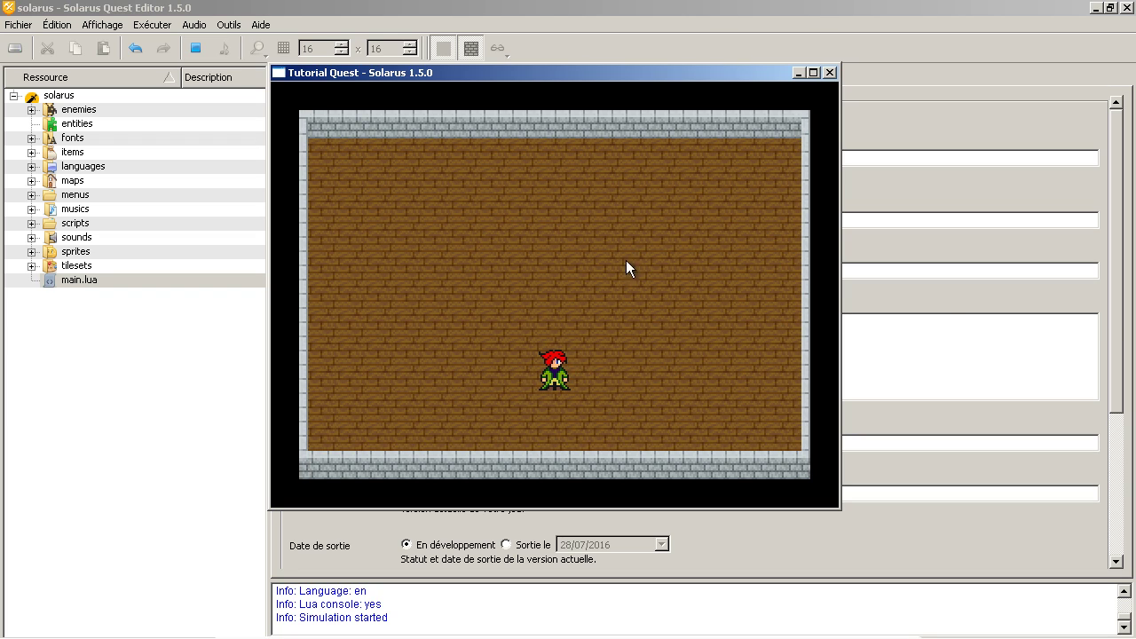
pyautogui.moveTo(589, 73); pyautogui.dragTo(607, 55)
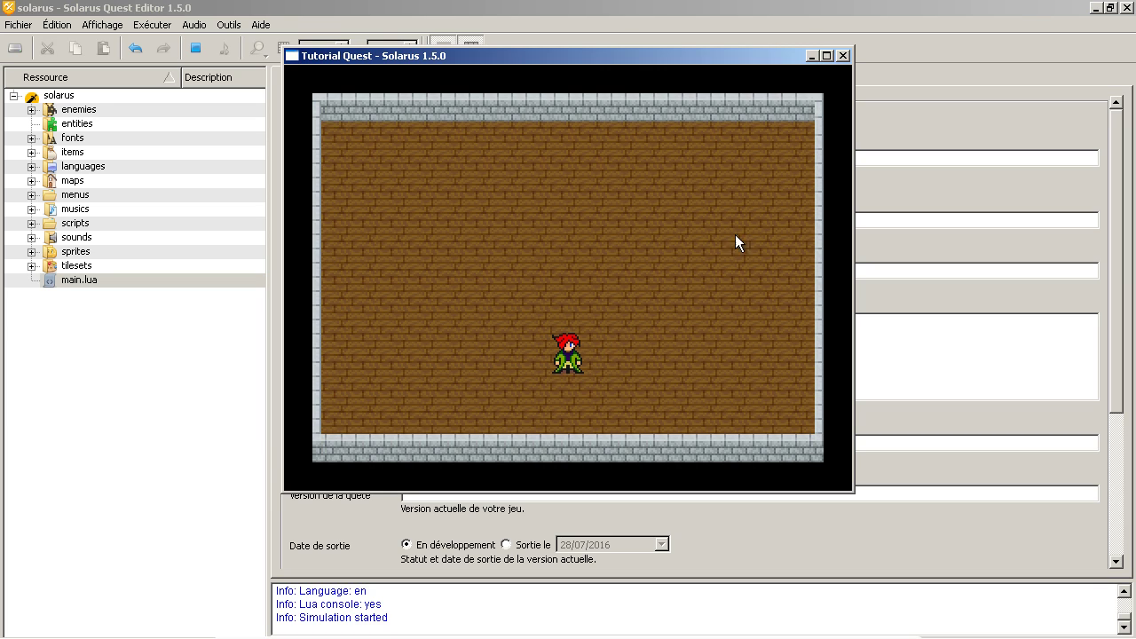
pyautogui.click(844, 56)
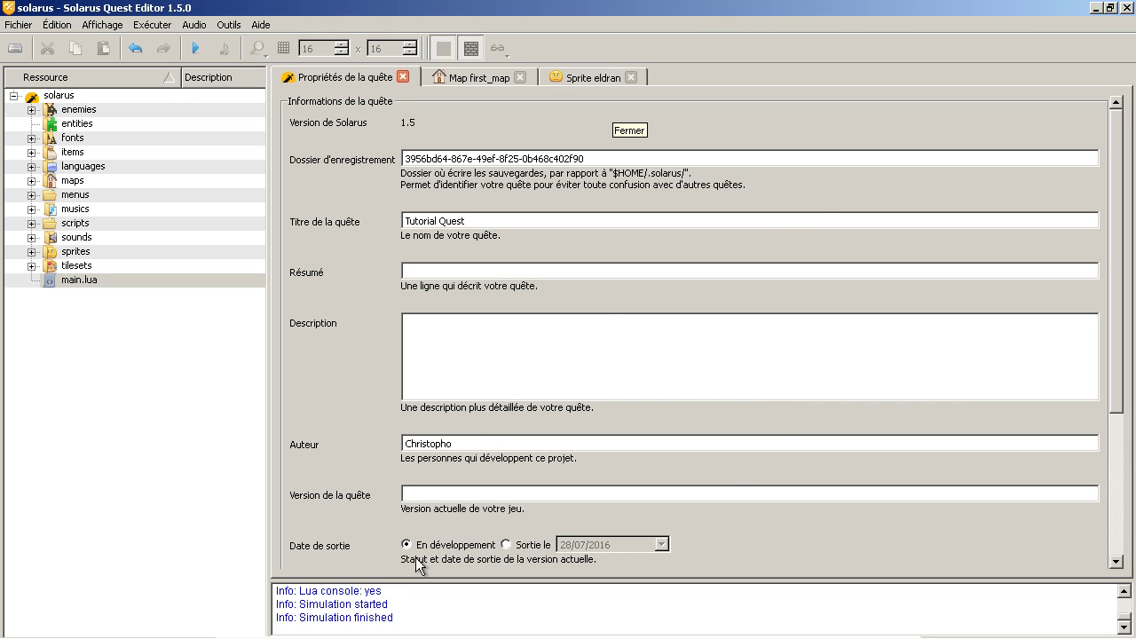
pyautogui.scroll(1, 417, 620)
pyautogui.scroll(1, 418, 620)
pyautogui.scroll(-2, 418, 619)
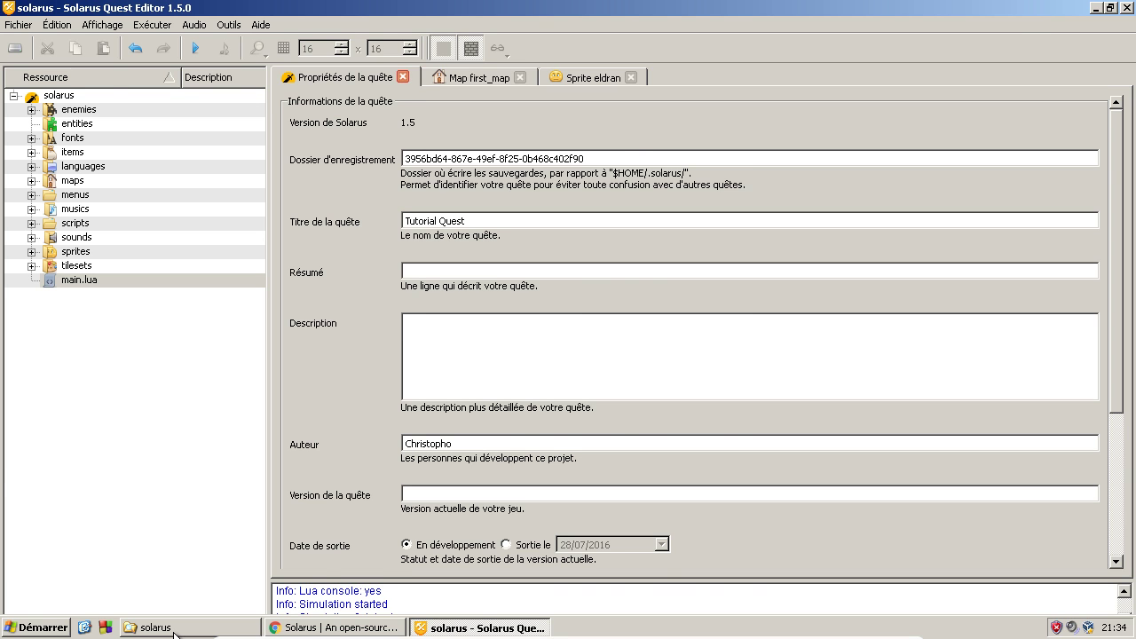
# Step: In the solarus folder Explorer window, sort by name and open the data folder
pyautogui.click(177, 634)
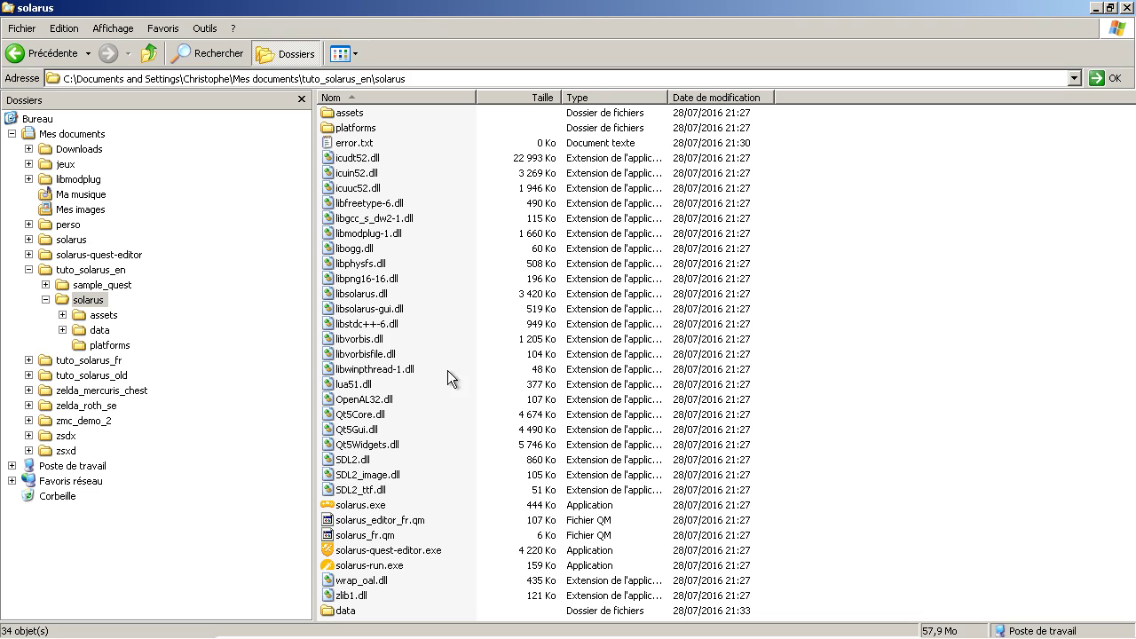
pyautogui.click(433, 96)
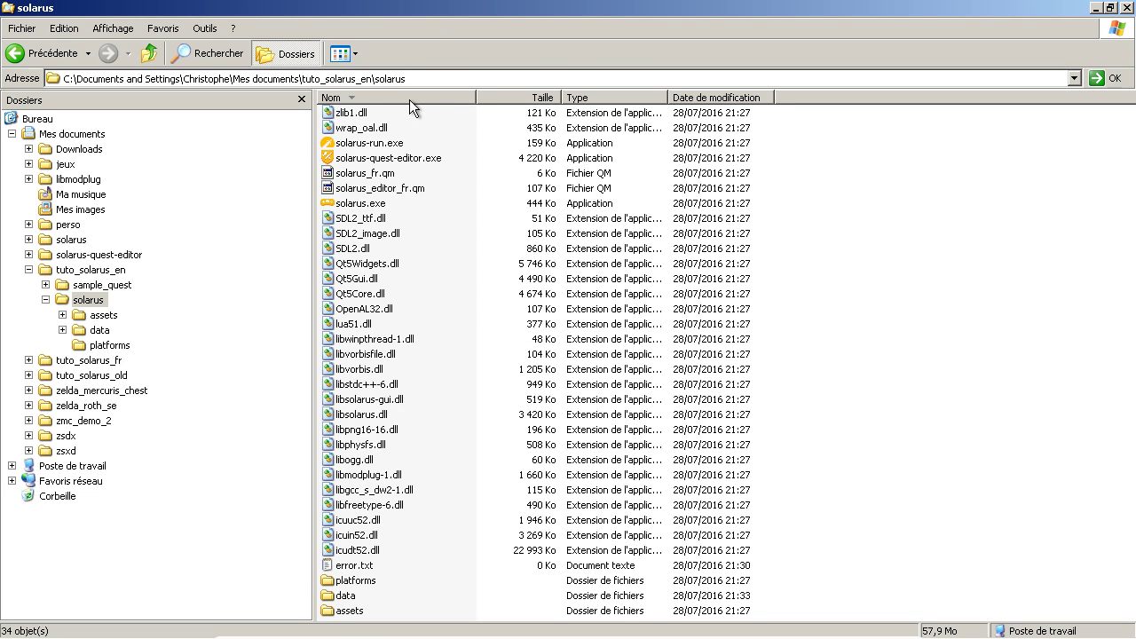
pyautogui.click(409, 98)
pyautogui.click(343, 116)
pyautogui.click(348, 130)
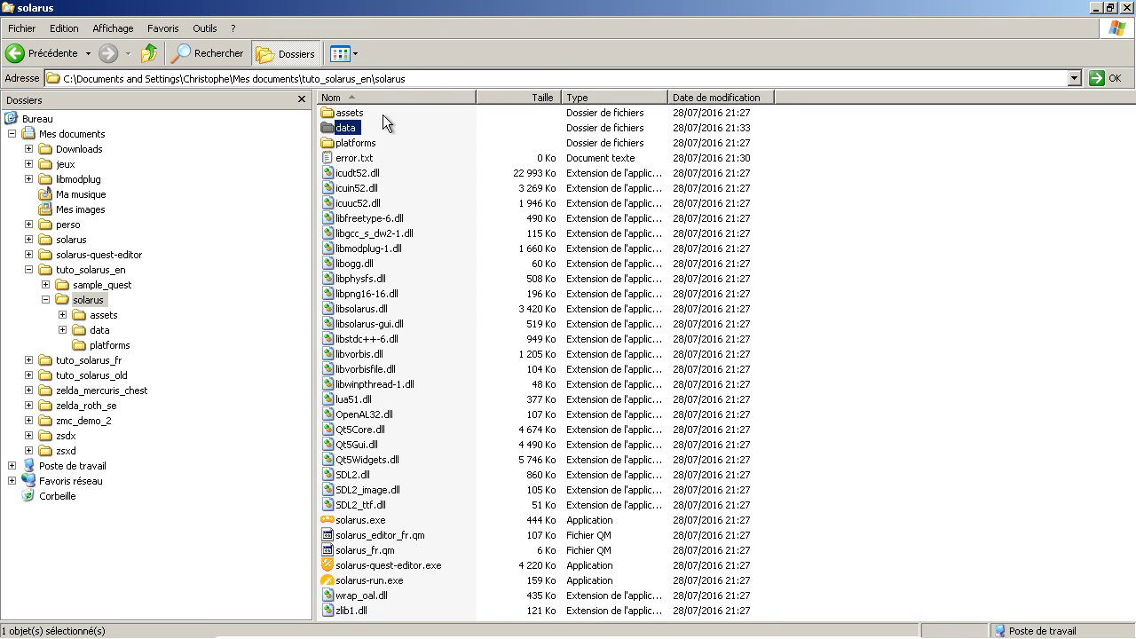
pyautogui.moveTo(349, 132)
pyautogui.click(88, 301)
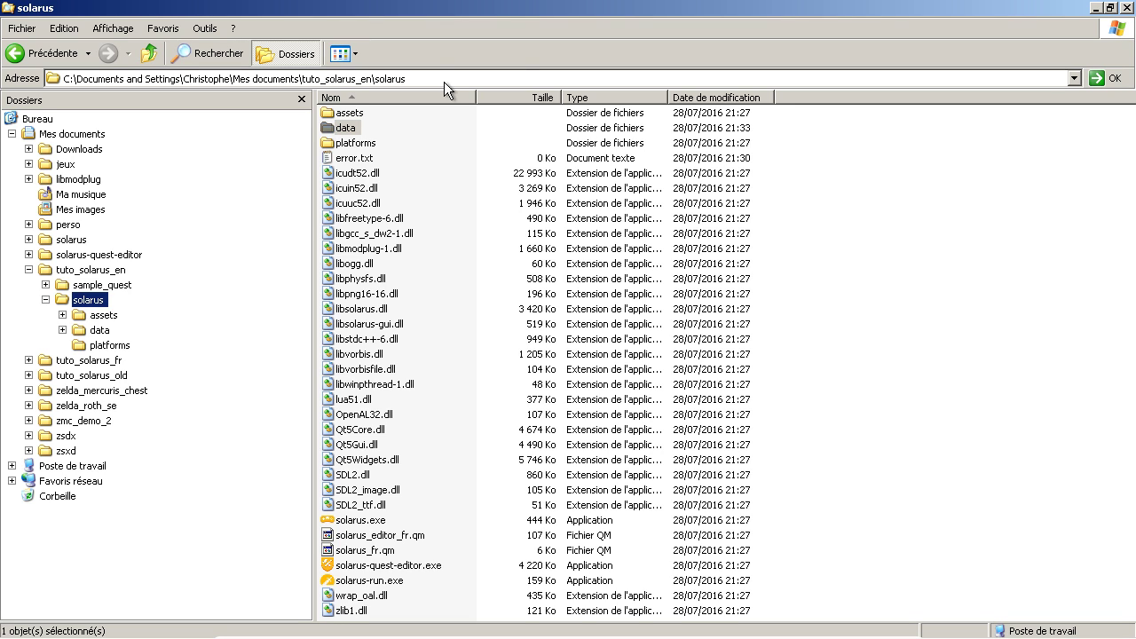
pyautogui.click(349, 130)
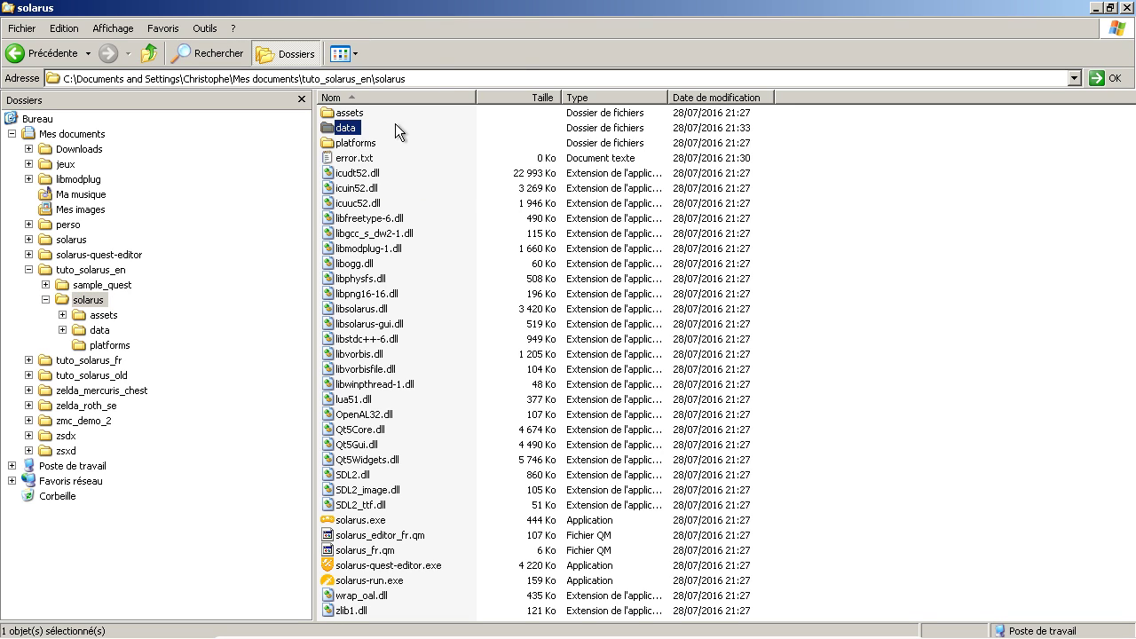
pyautogui.doubleClick(349, 128)
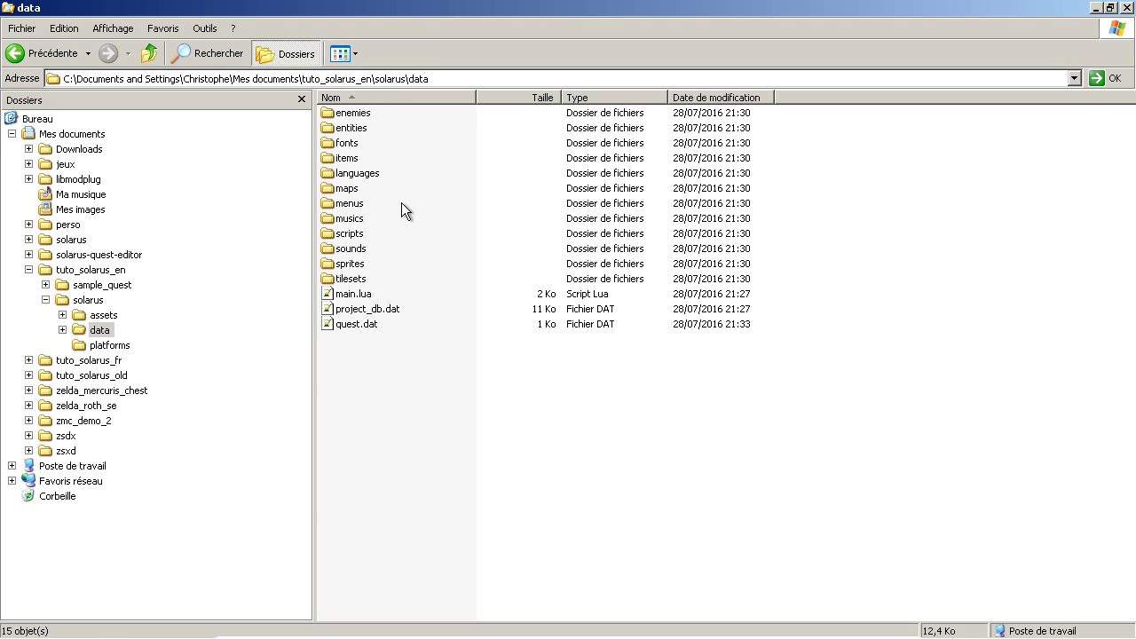
# Step: Browse the maps folder's first_map files, then open sprites > main_heroes
pyautogui.click(347, 190)
pyautogui.doubleClick(347, 190)
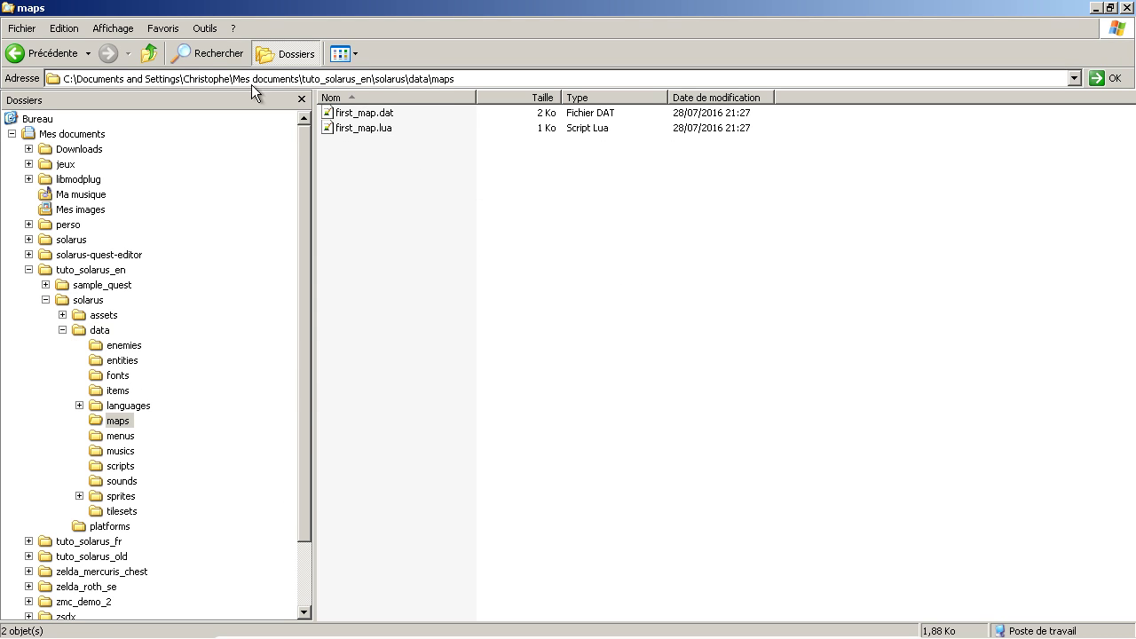
pyautogui.click(151, 54)
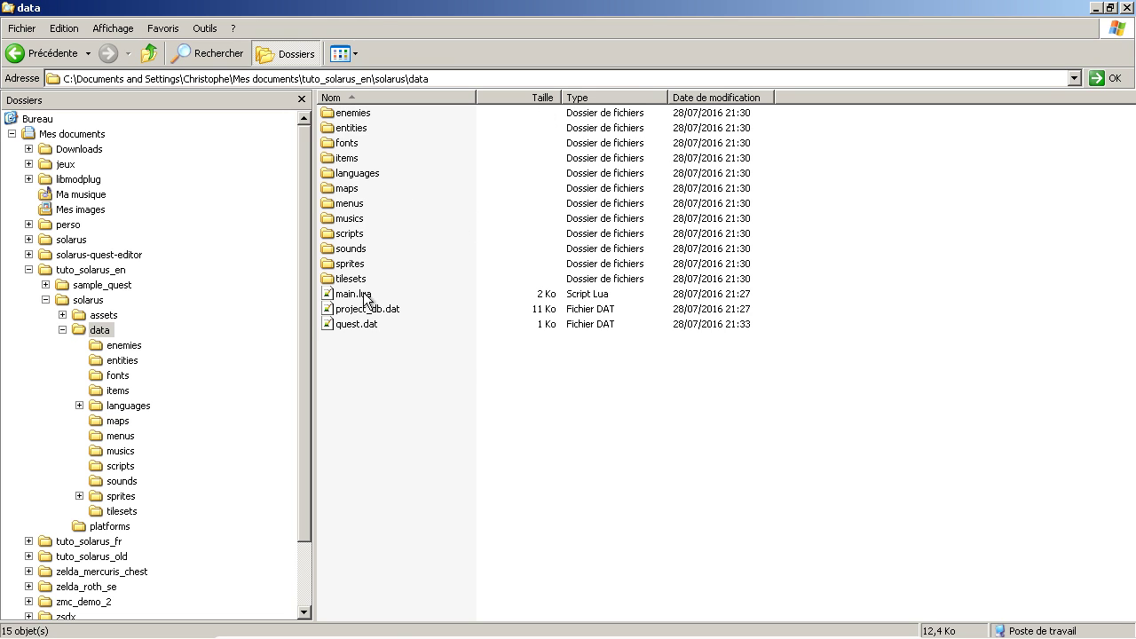
pyautogui.click(351, 263)
pyautogui.click(359, 264)
pyautogui.press('Return')
pyautogui.press('Return')
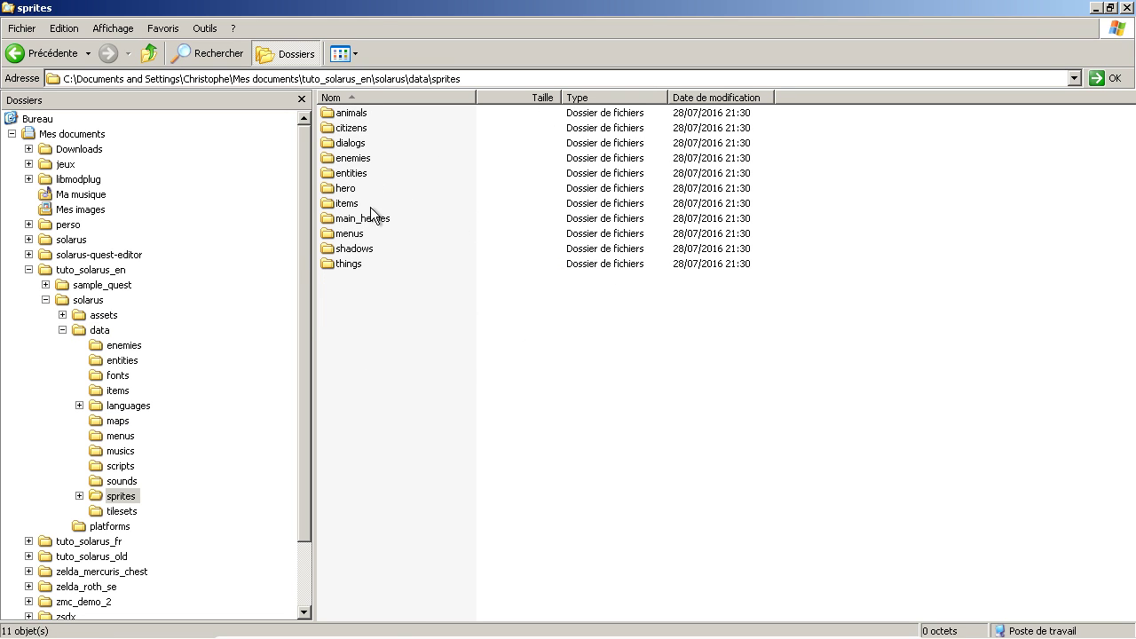
pyautogui.doubleClick(369, 218)
# Step: Go back to the data folder and return to the Quest Editor window
pyautogui.click(23, 53)
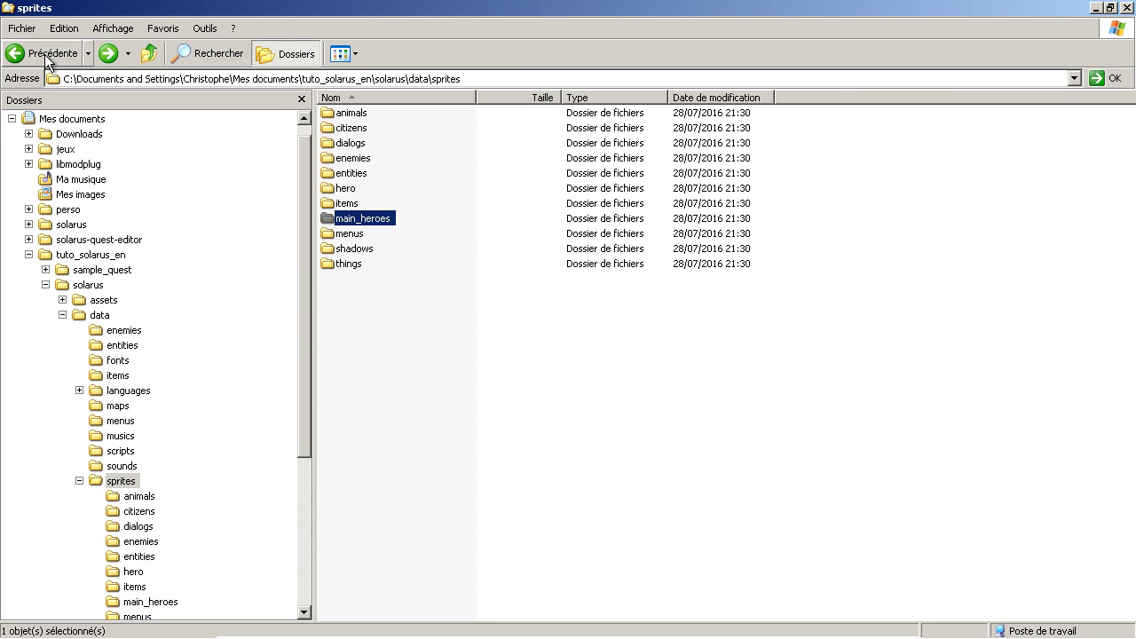
pyautogui.click(22, 53)
pyautogui.moveTo(146, 634)
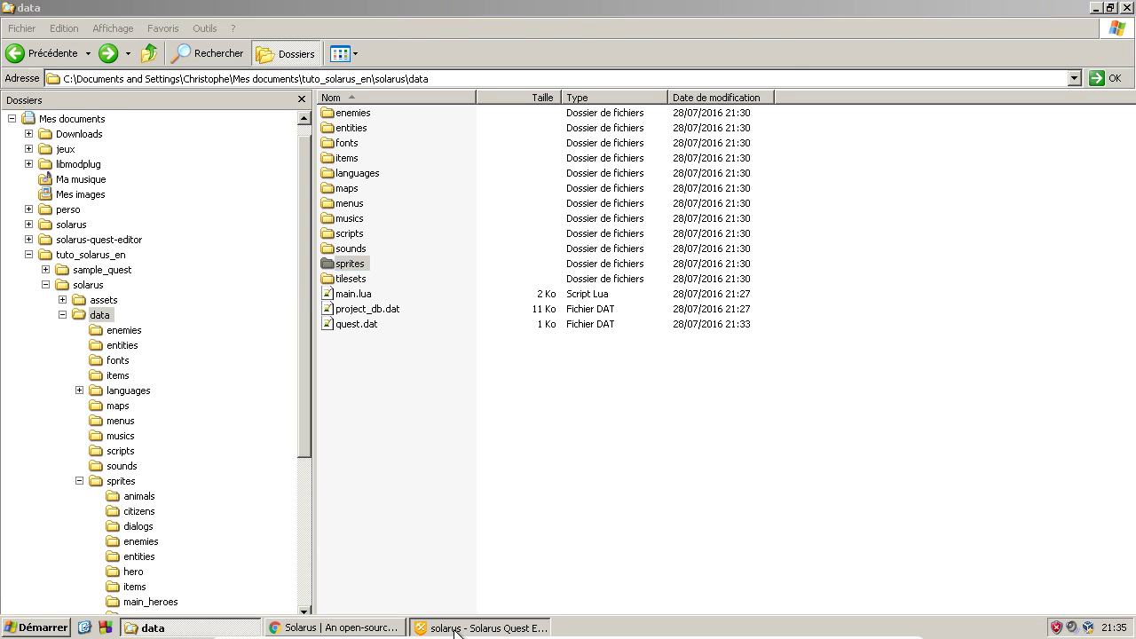
pyautogui.click(442, 632)
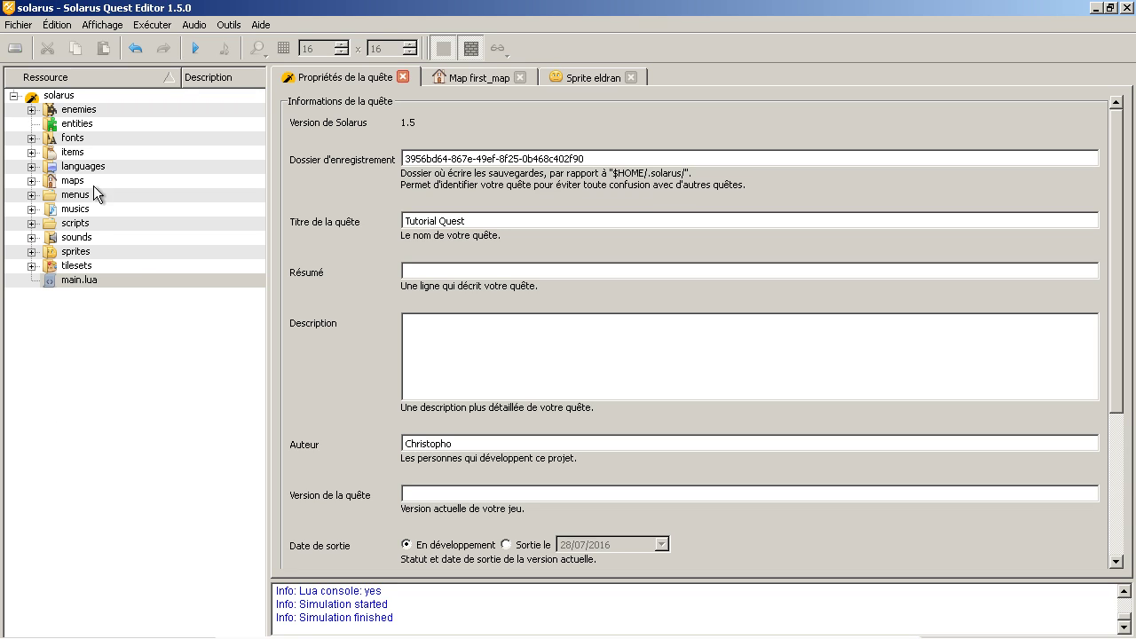
pyautogui.press('End')
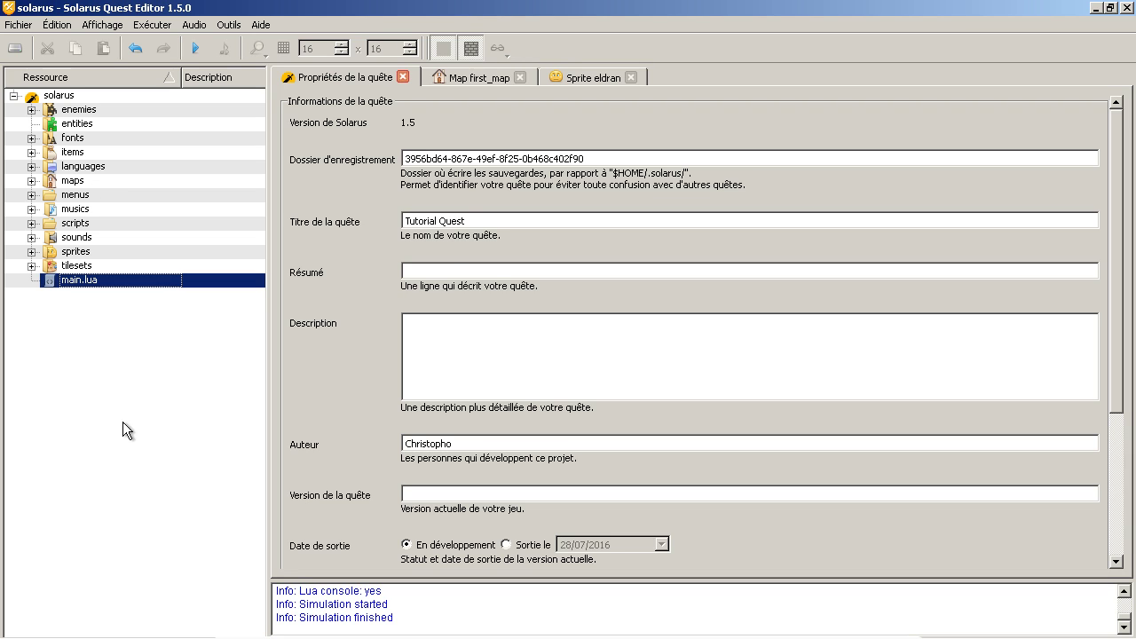
pyautogui.click(613, 344)
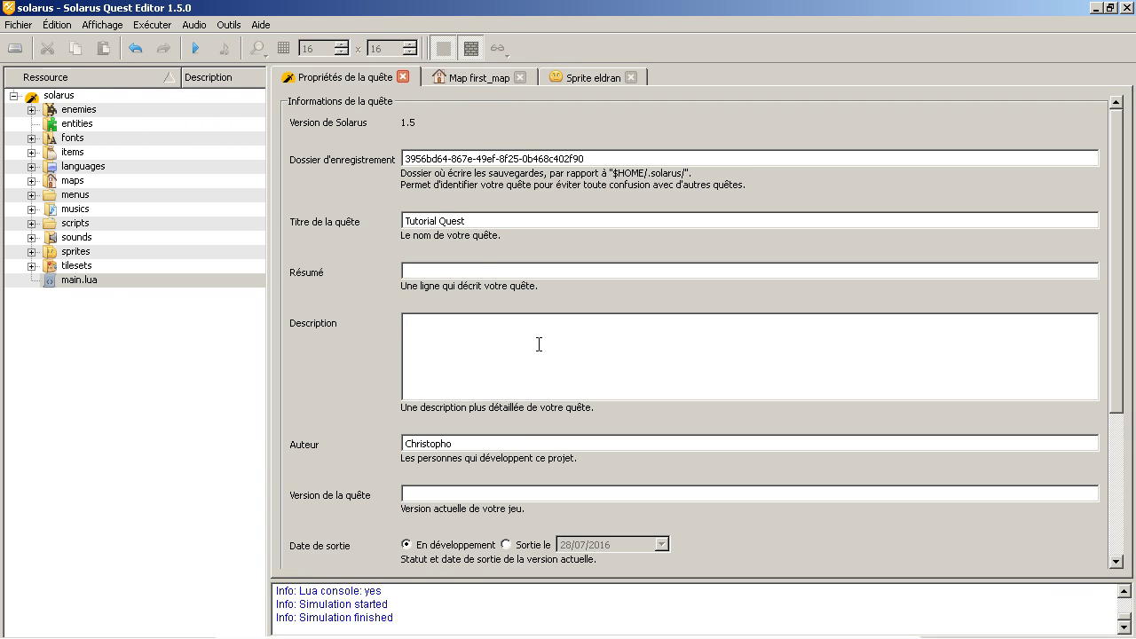
pyautogui.click(490, 220)
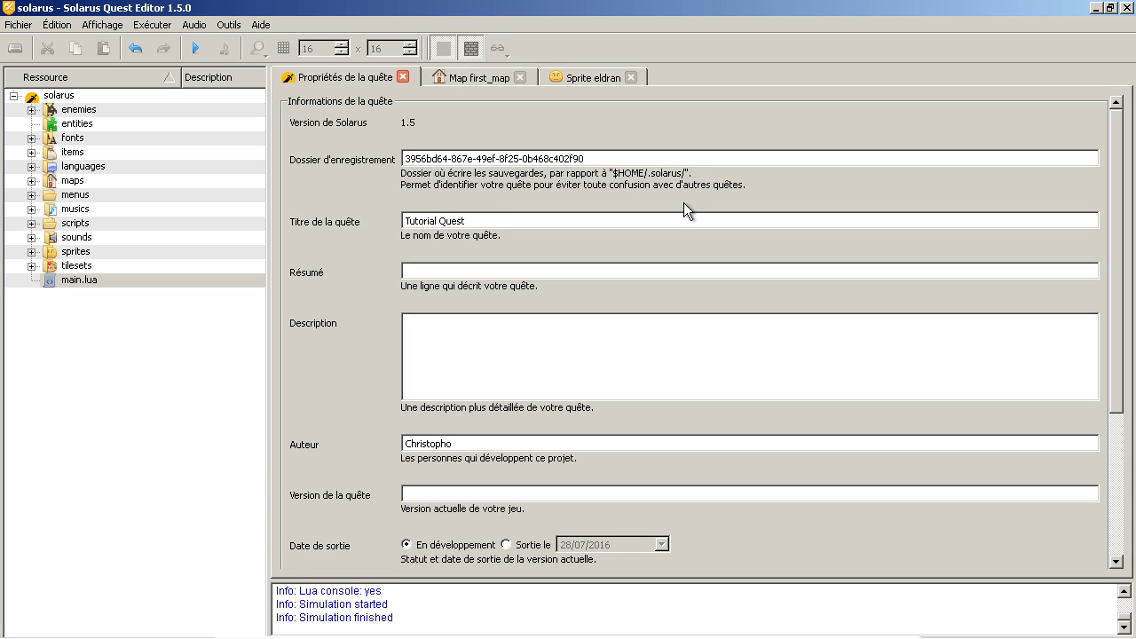